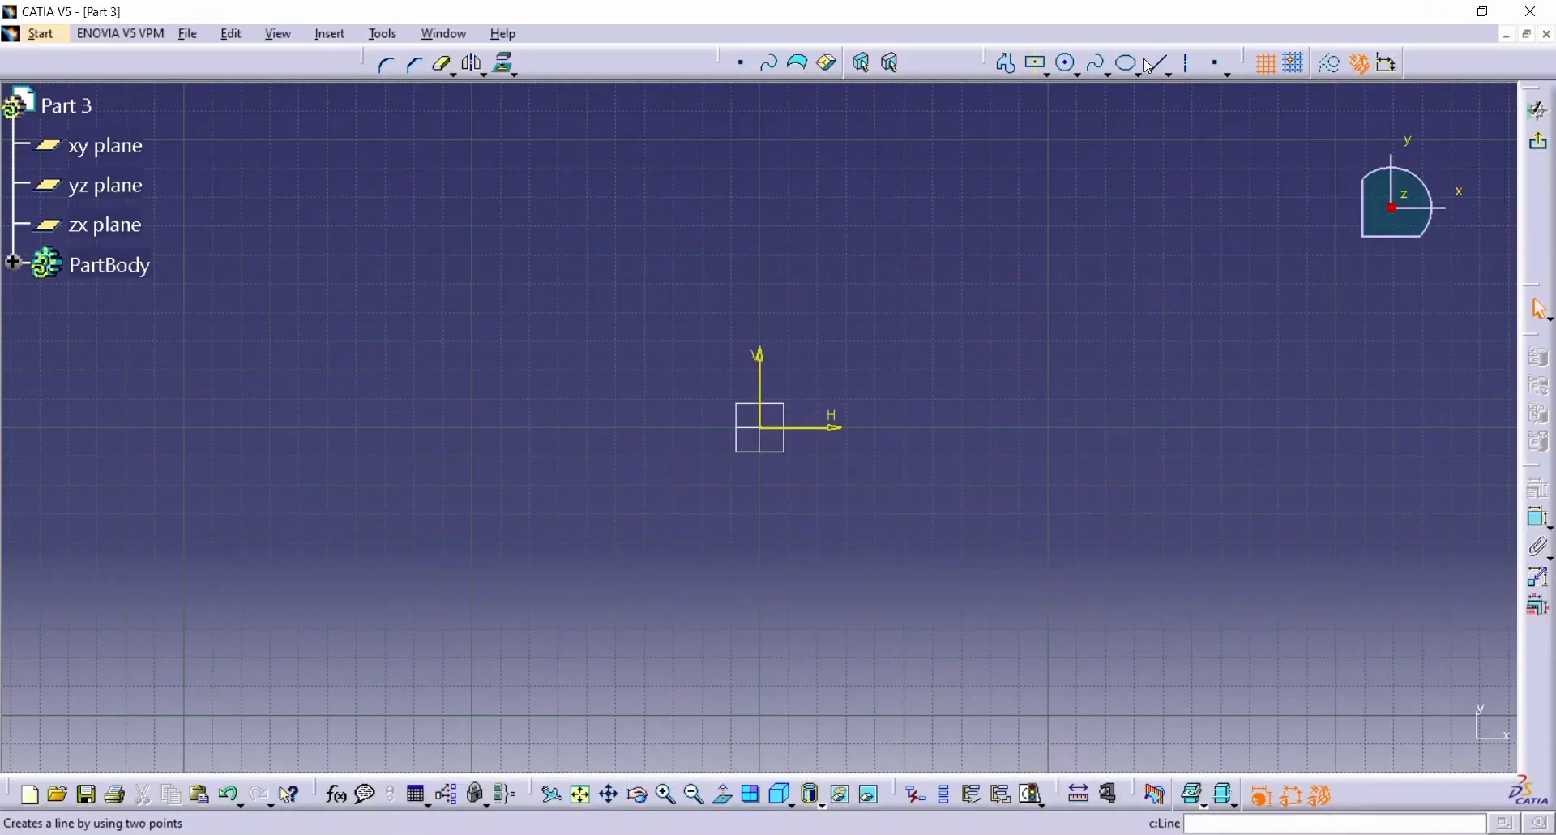
# Step: Draw a vertical axis line upward from the sketch origin
pyautogui.click(664, 63)
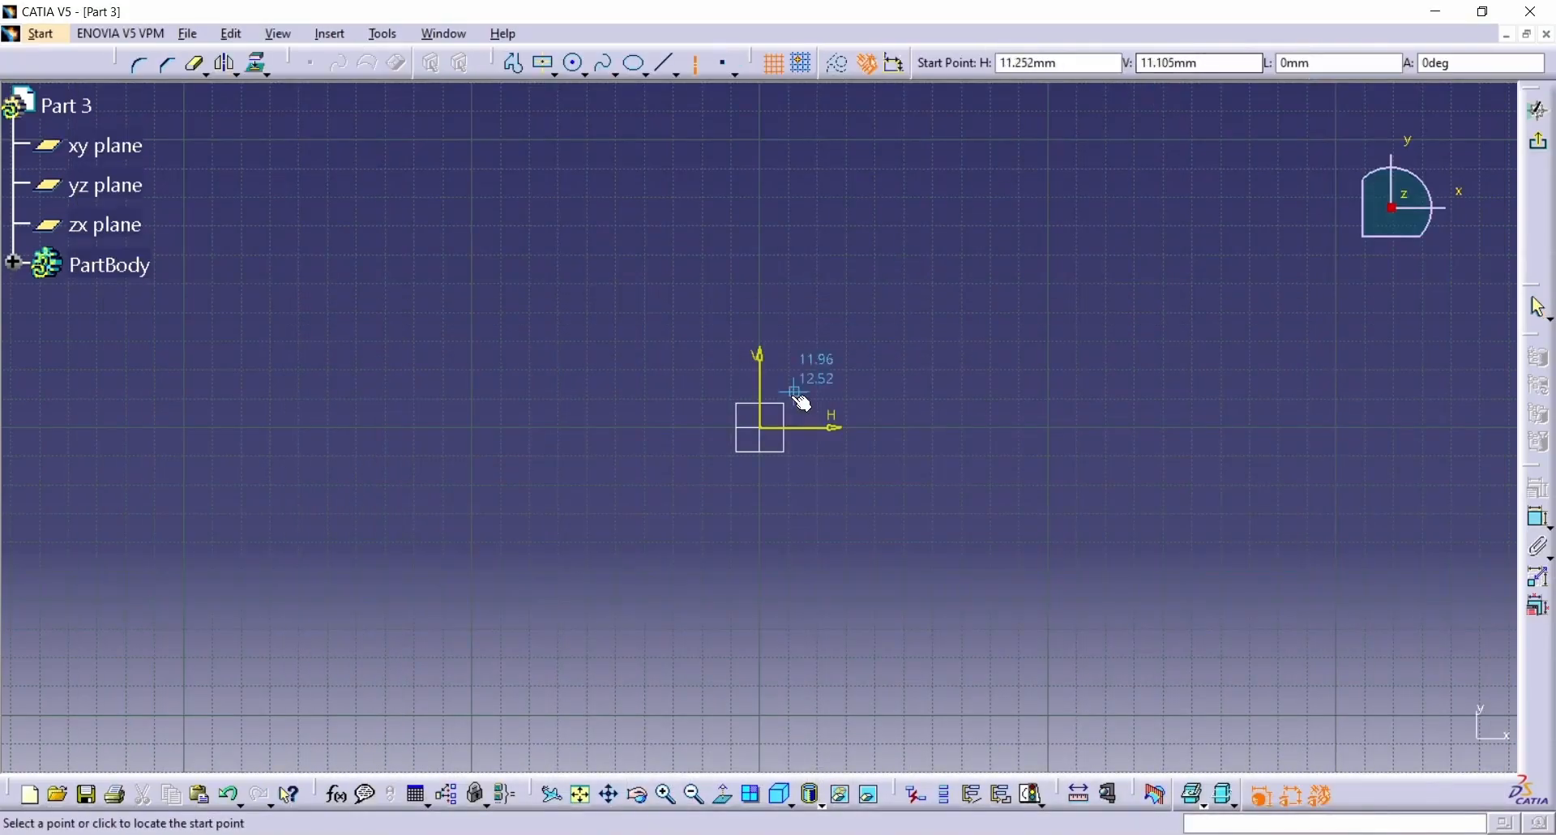
pyautogui.click(759, 427)
pyautogui.click(759, 214)
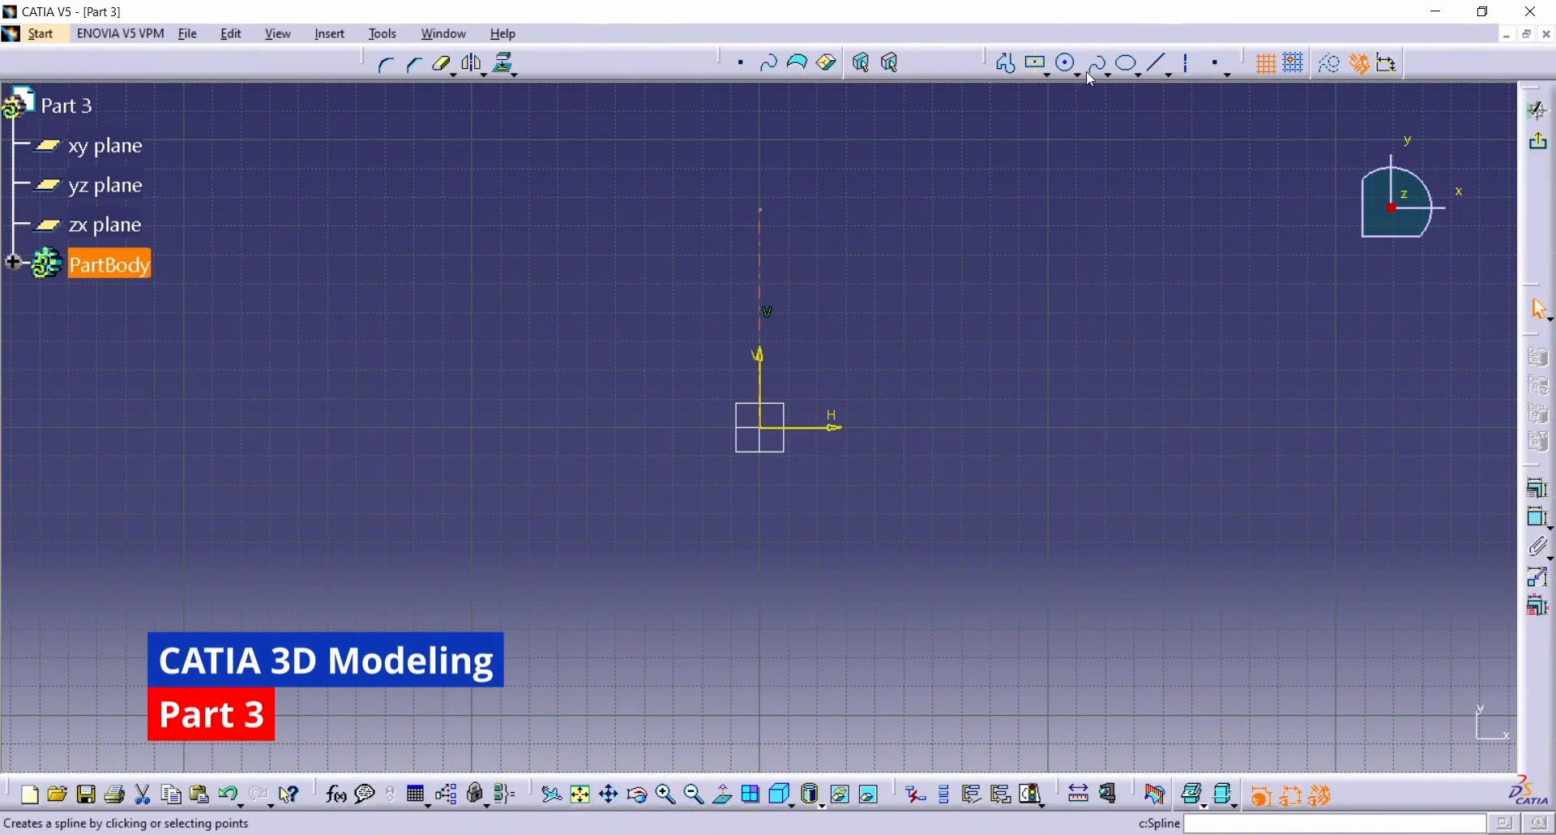
# Step: Start a profile at the origin with a horizontal line about 39 mm long, followed by a vertical line upward from its end
pyautogui.click(740, 62)
pyautogui.click(759, 427)
pyautogui.click(873, 427)
pyautogui.click(873, 357)
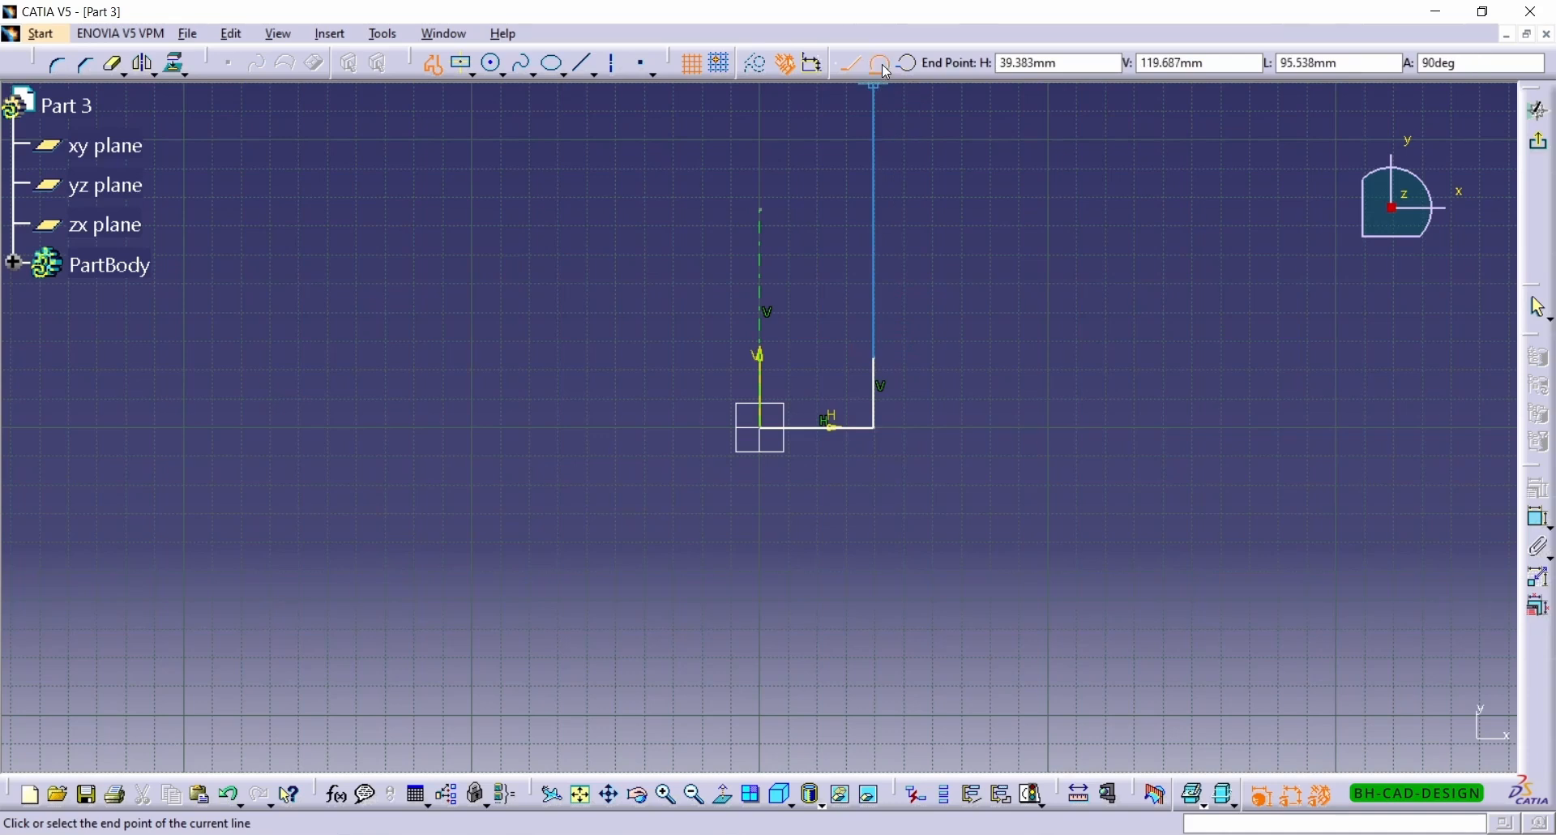
# Step: Continue the profile with a tangent arc curving outward and a slanted line ending at about H 67 mm, V 62 mm
pyautogui.click(878, 63)
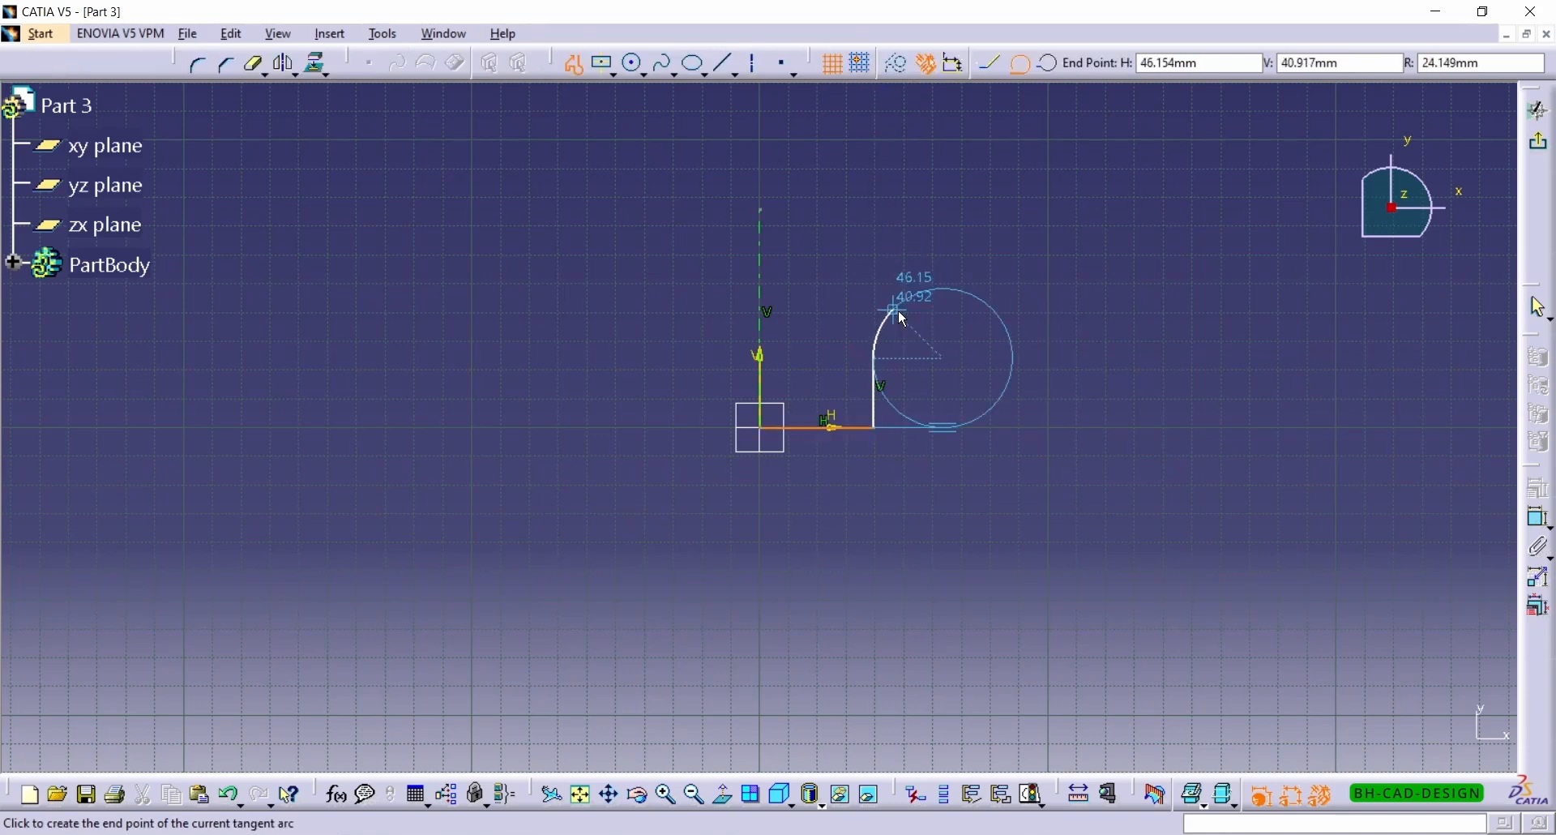
pyautogui.click(897, 299)
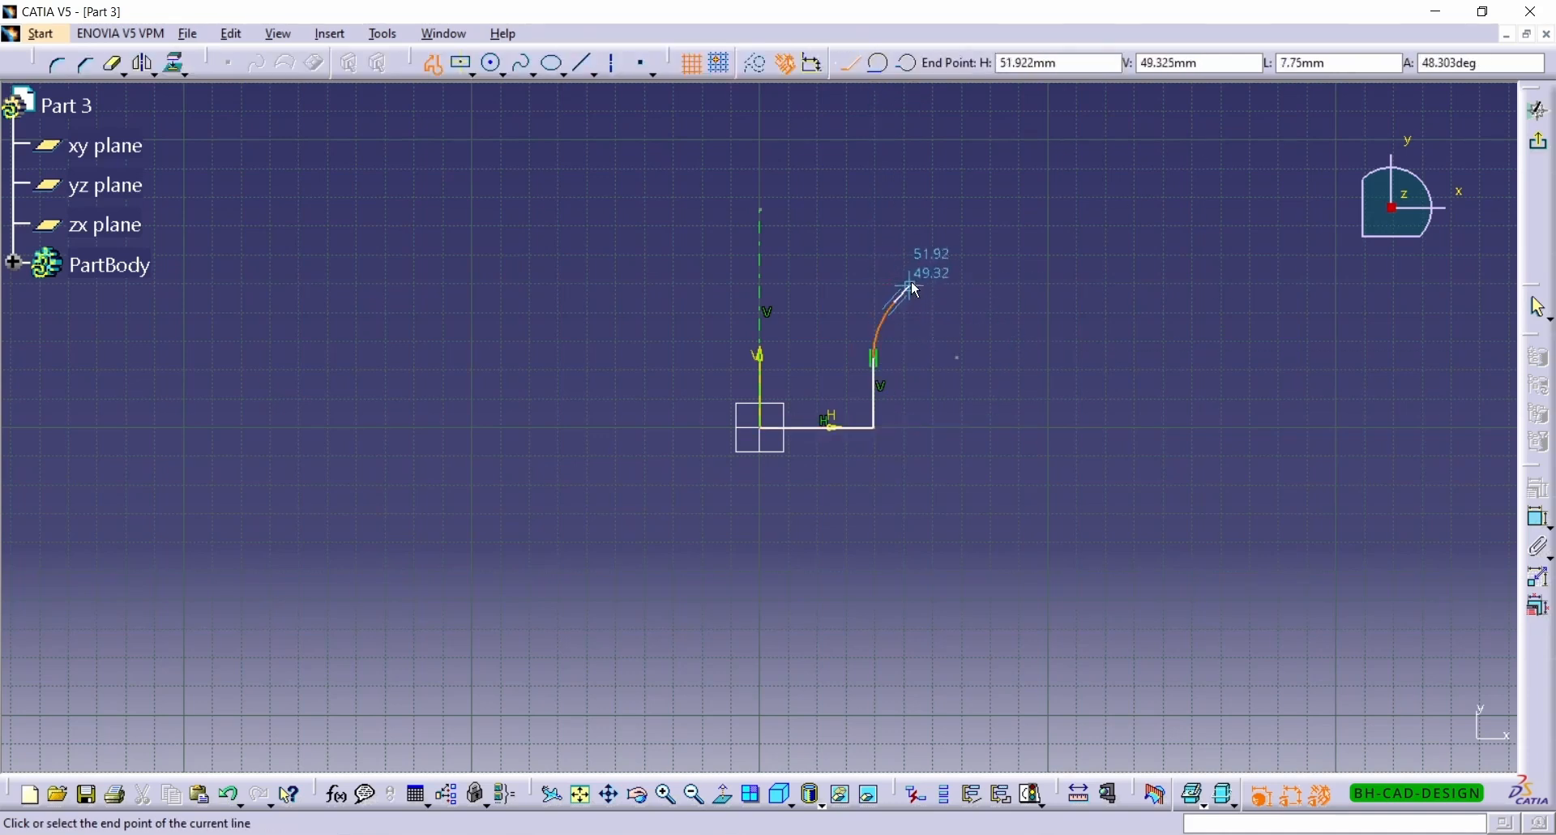
pyautogui.click(957, 247)
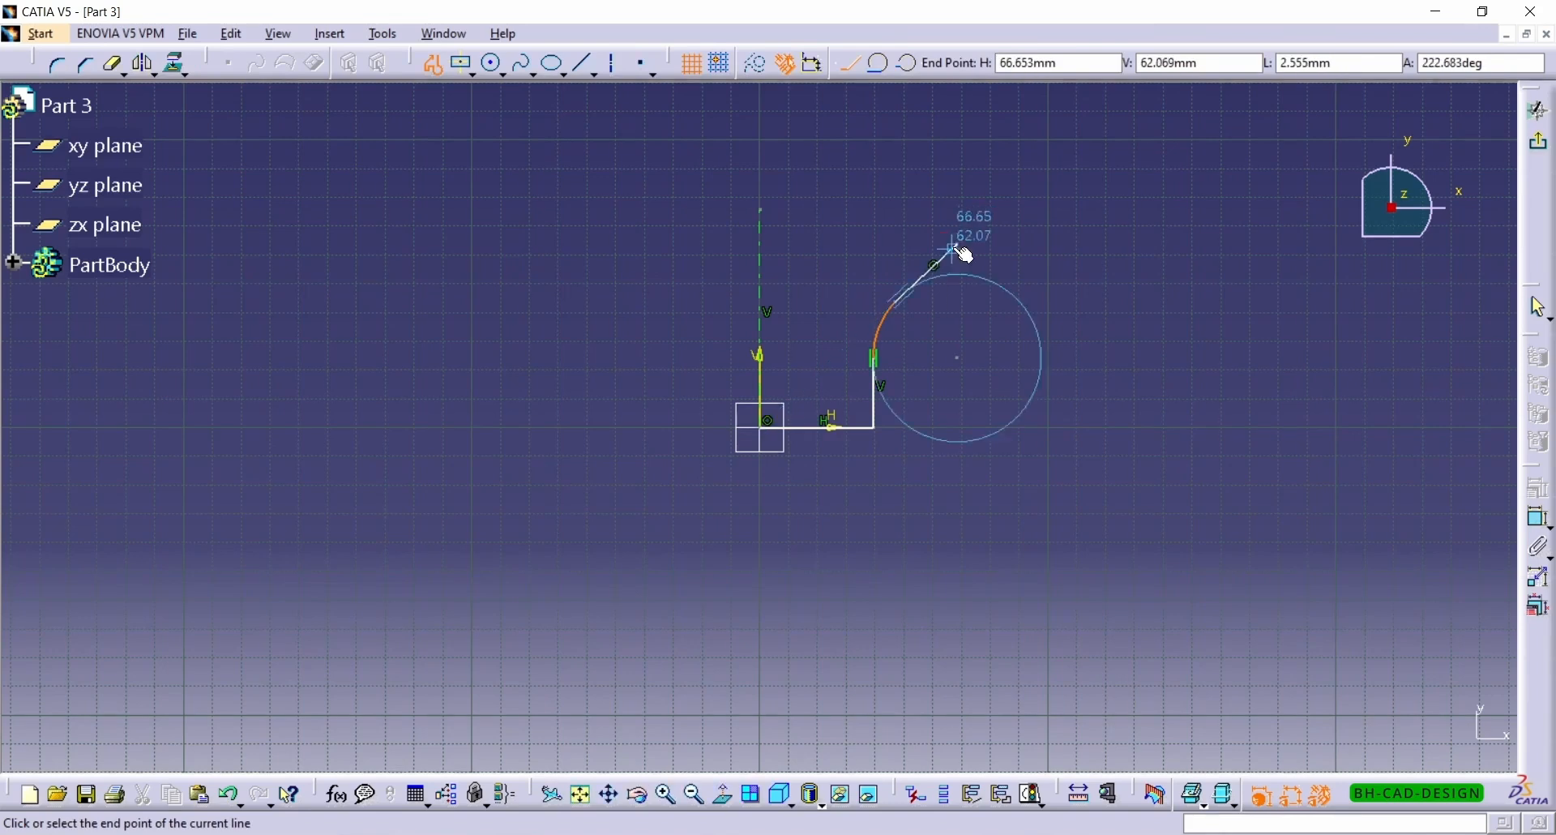
# Step: Finish the profile with a tangent side arc, a line slanting back toward the axis and a tangent top arc crossing above the axis
pyautogui.click(878, 62)
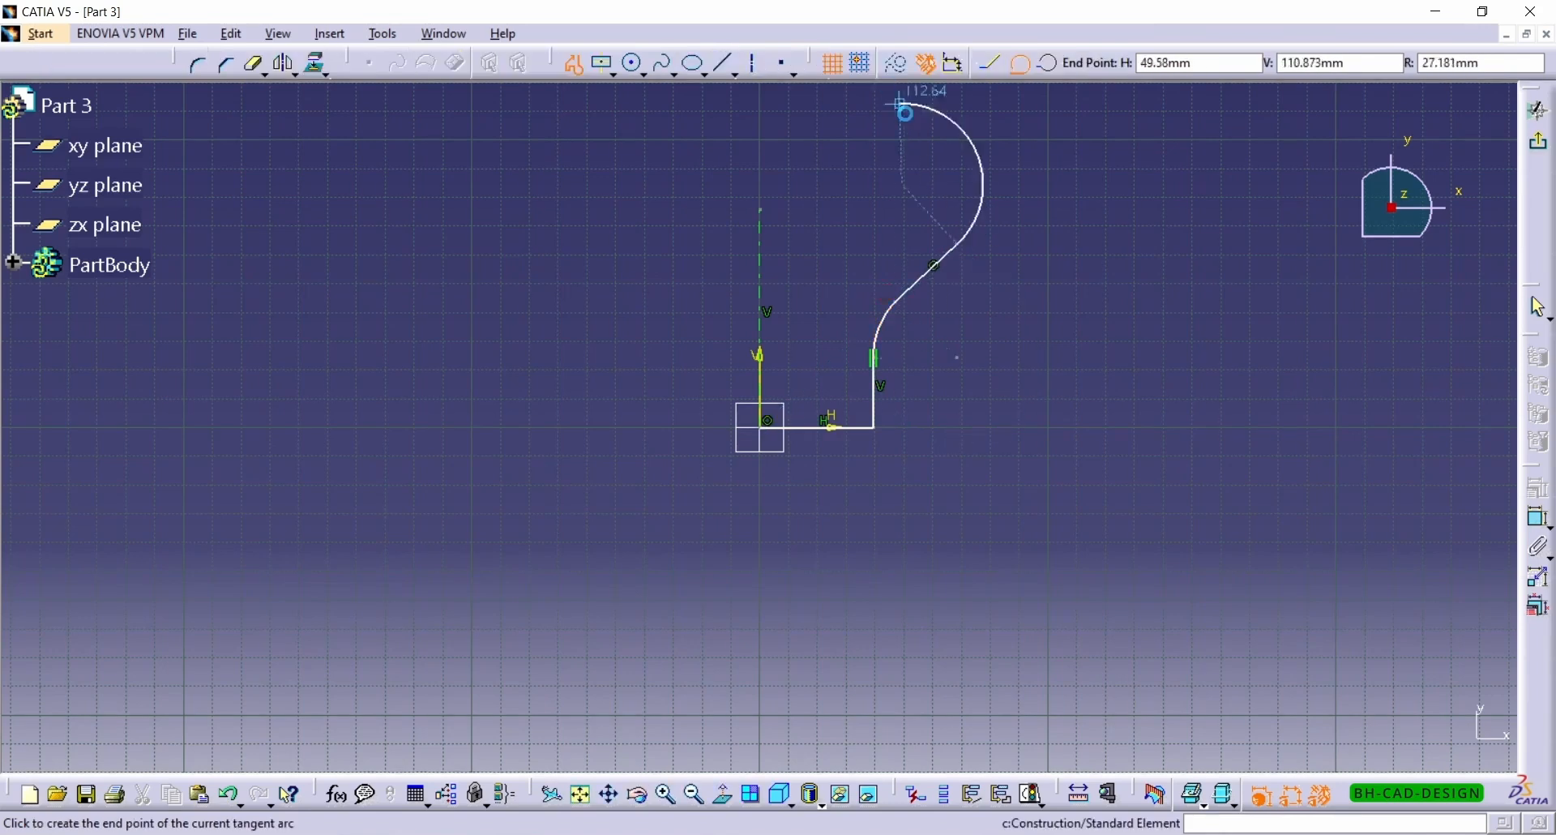
pyautogui.click(950, 184)
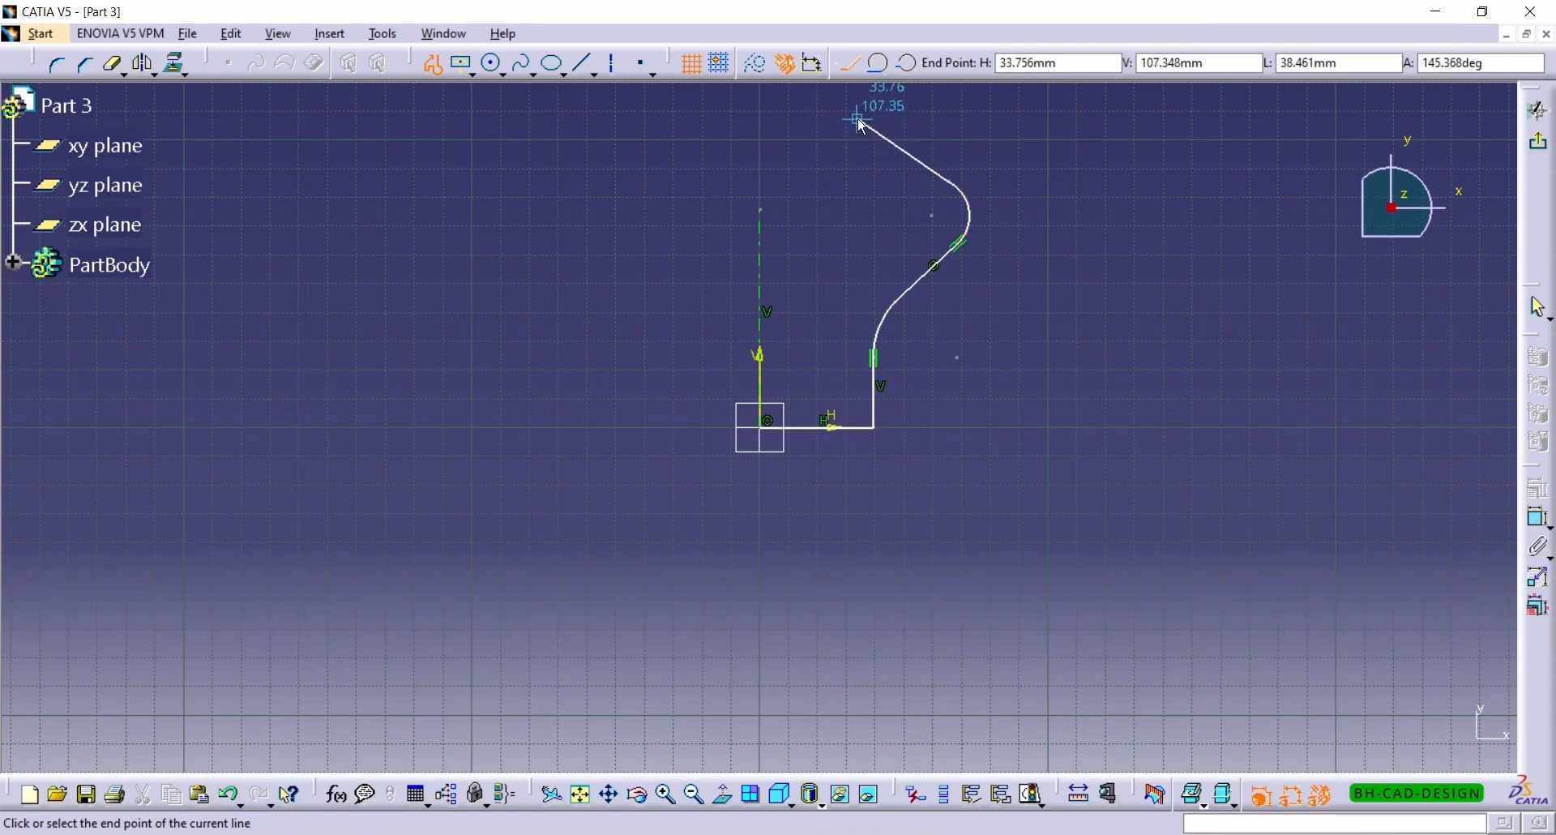
pyautogui.click(811, 114)
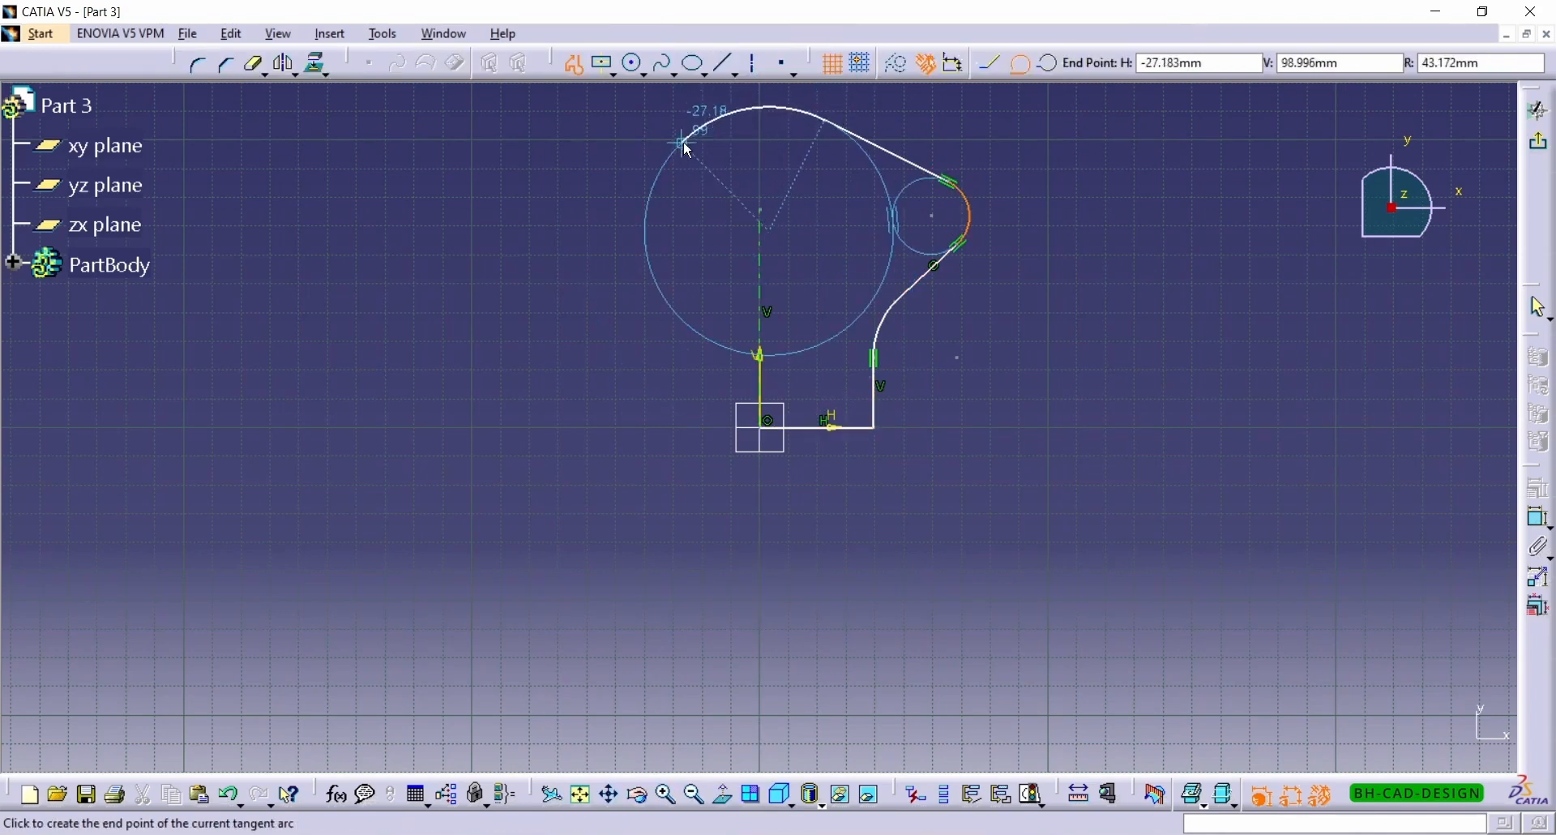
pyautogui.click(640, 120)
pyautogui.press('Escape')
# Step: Check the reference drawing, dimension the profile's horizontal base line and set its length to 35 mm
pyautogui.moveTo(847, 260); pyautogui.dragTo(825, 429, button='middle')
pyautogui.hotkey('alt', 'Tab')
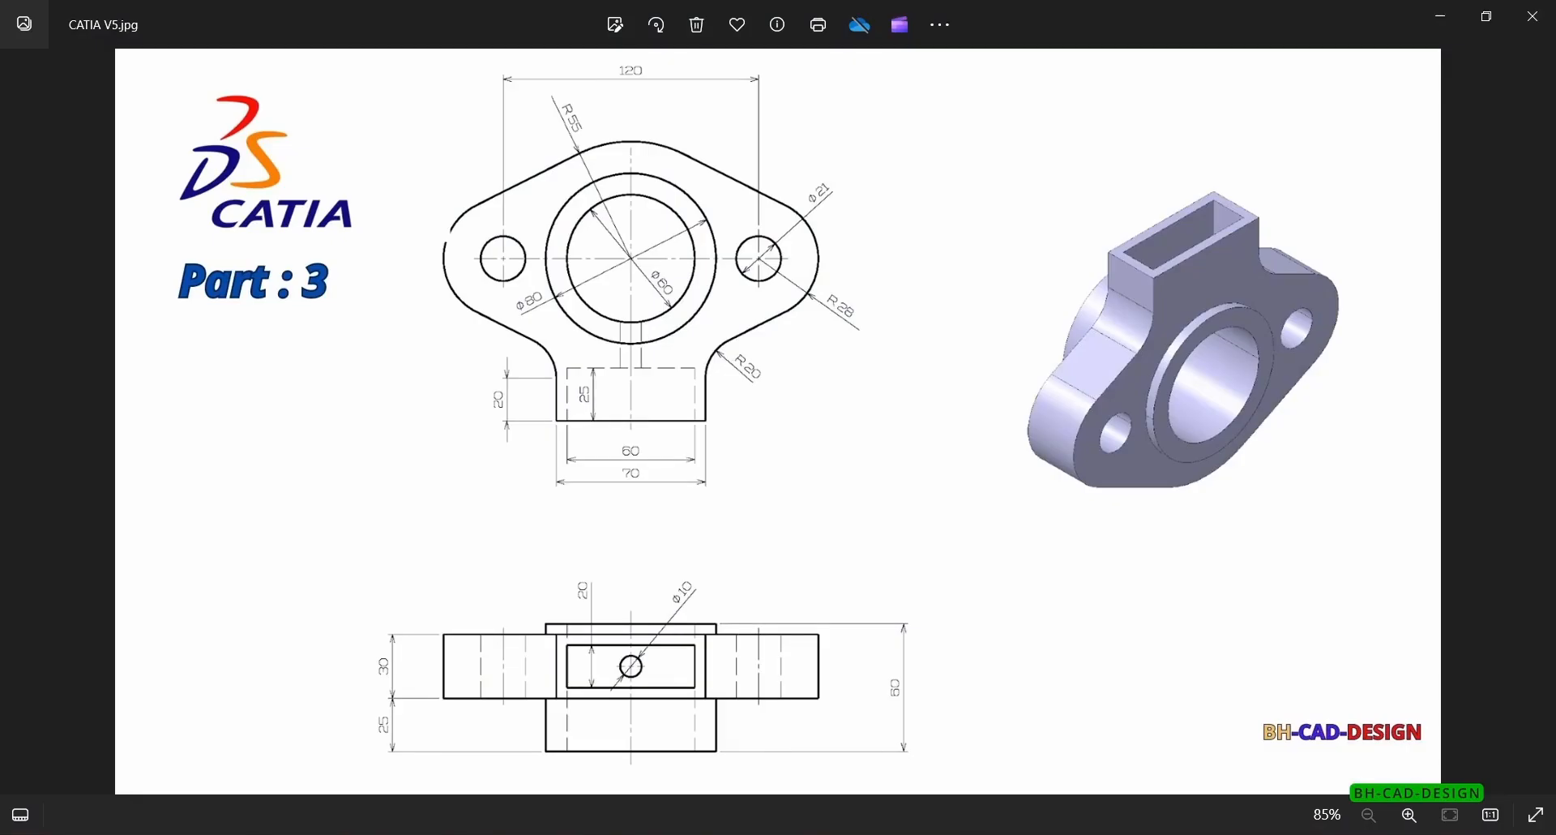
pyautogui.hotkey('alt', 'Tab')
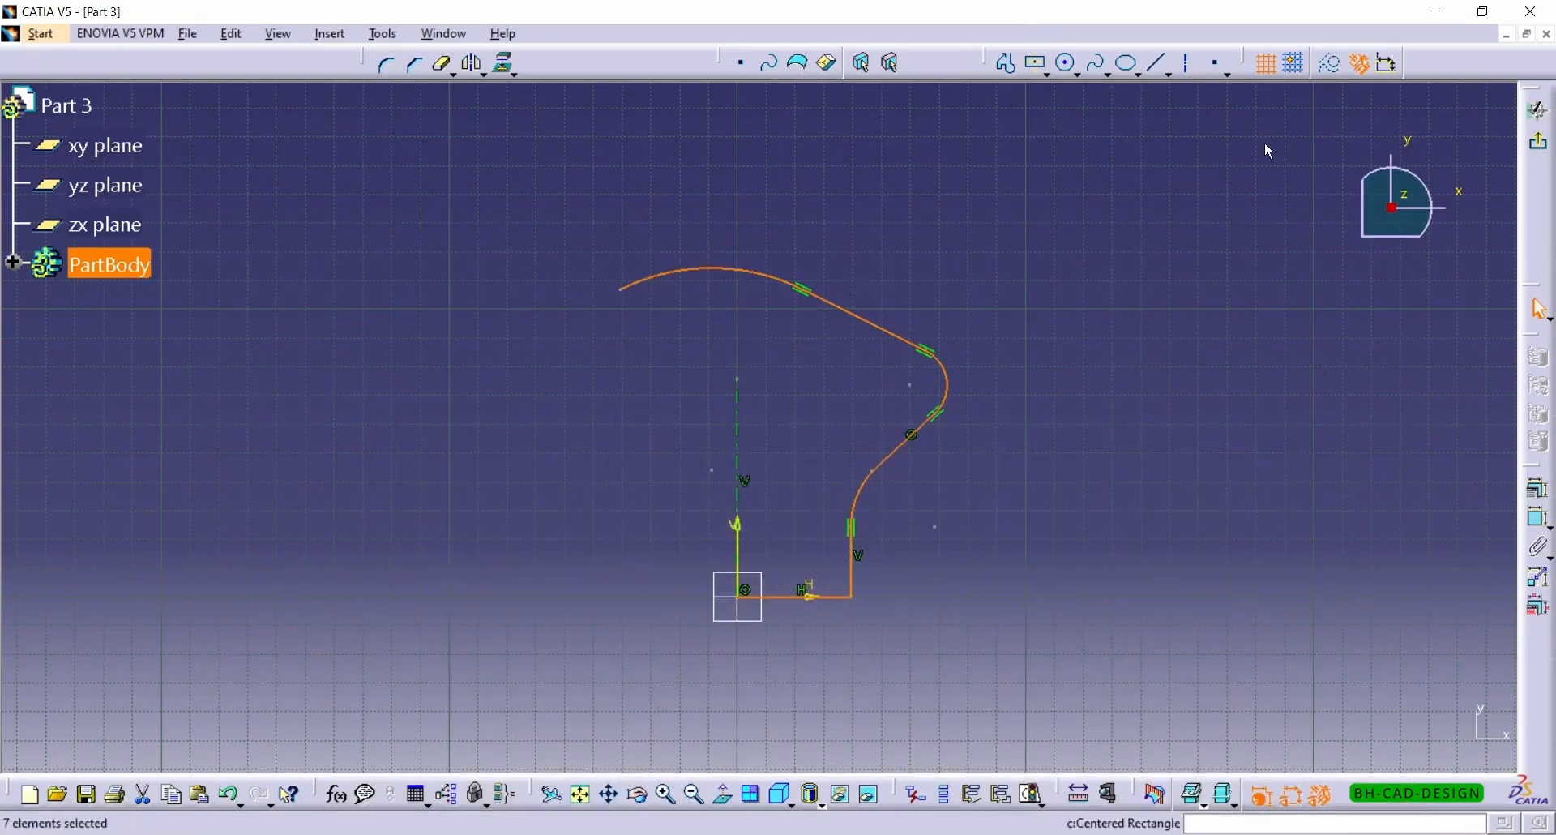
pyautogui.click(1539, 517)
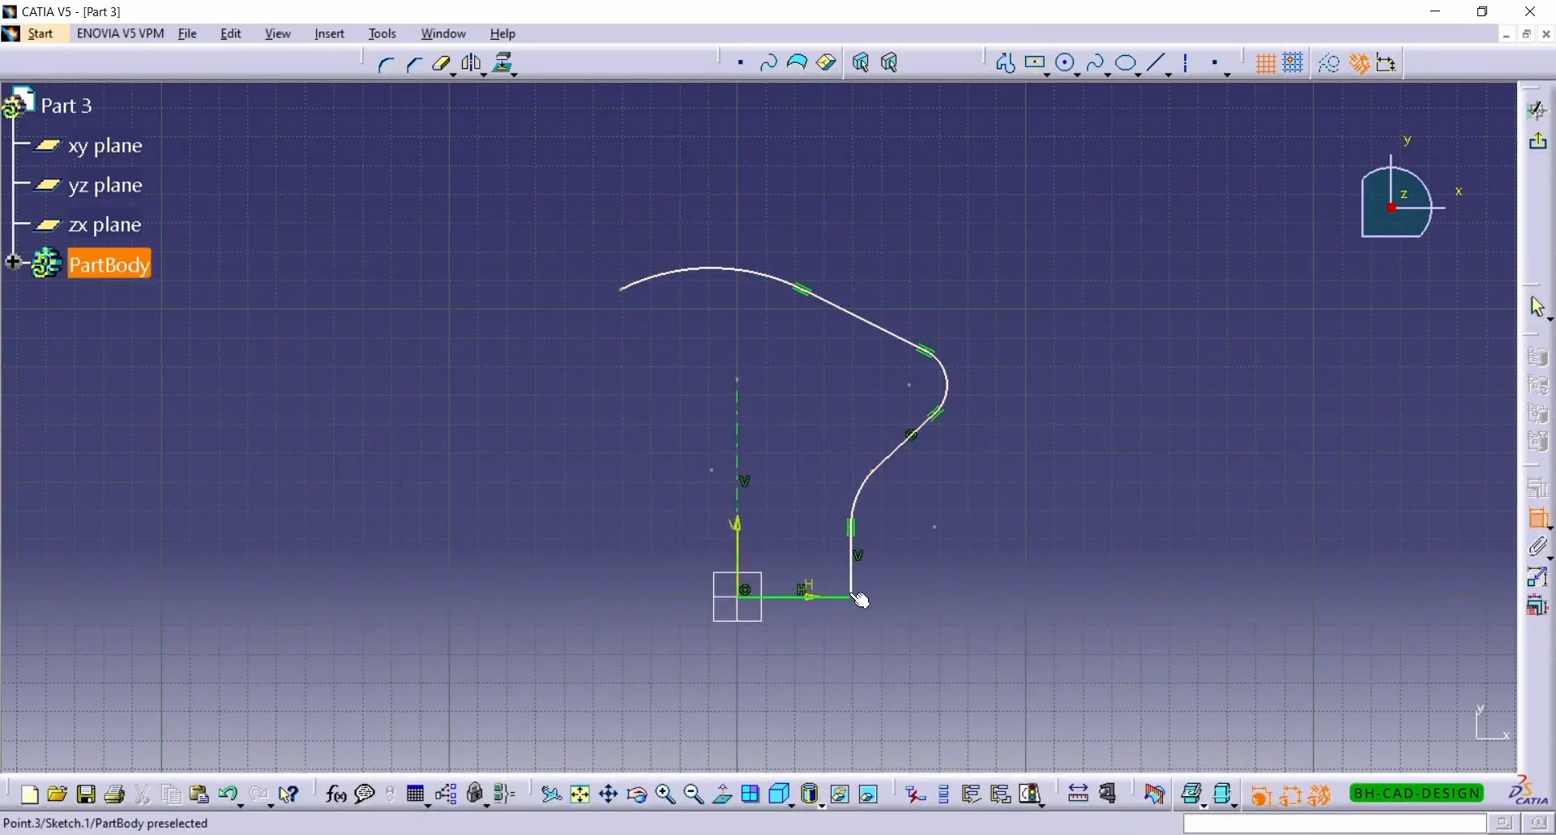
pyautogui.click(825, 596)
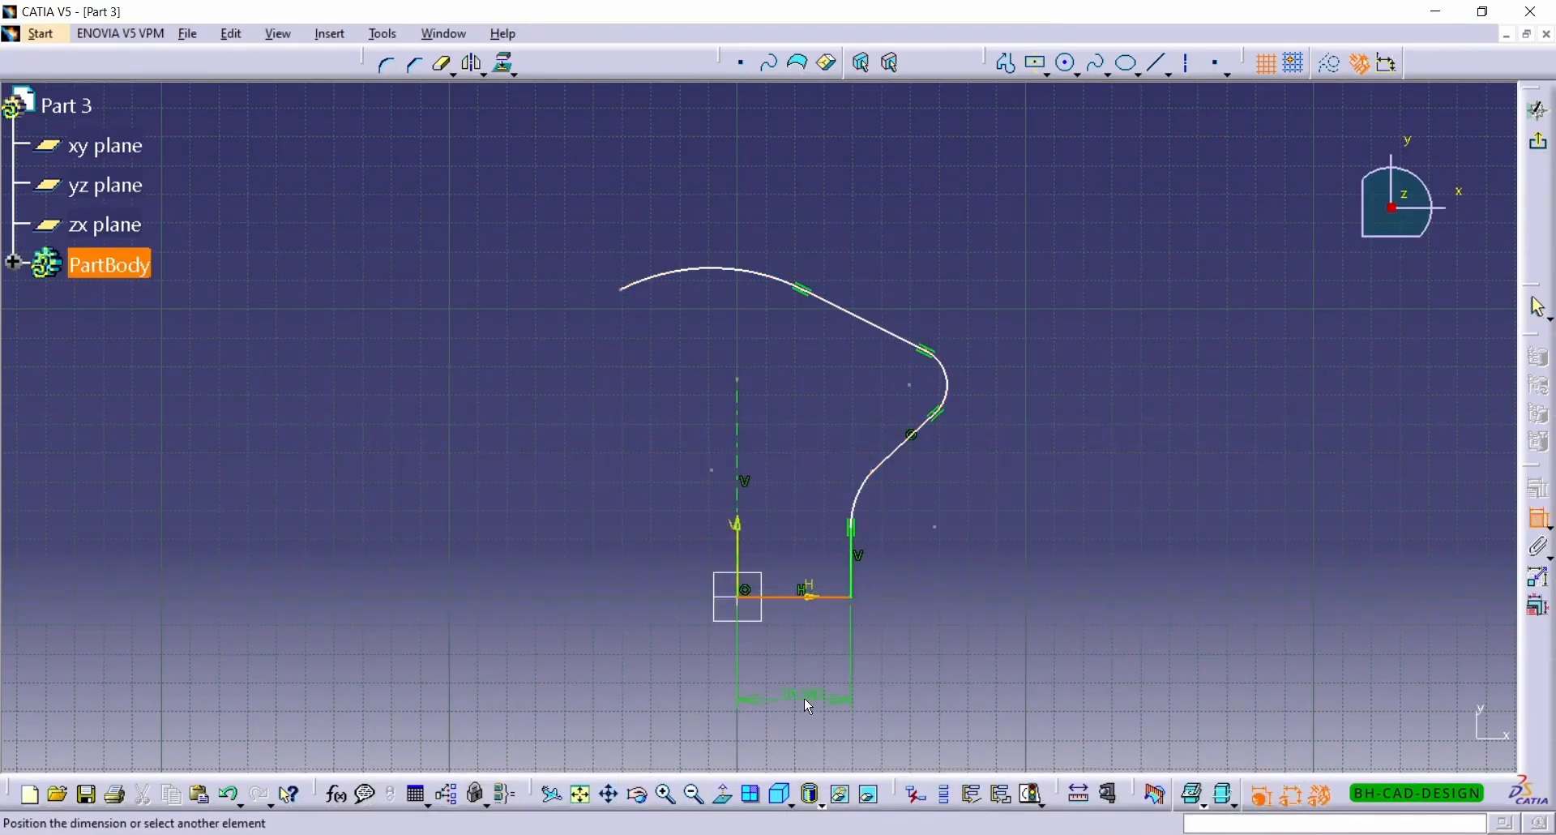
pyautogui.click(804, 698)
pyautogui.doubleClick(804, 698)
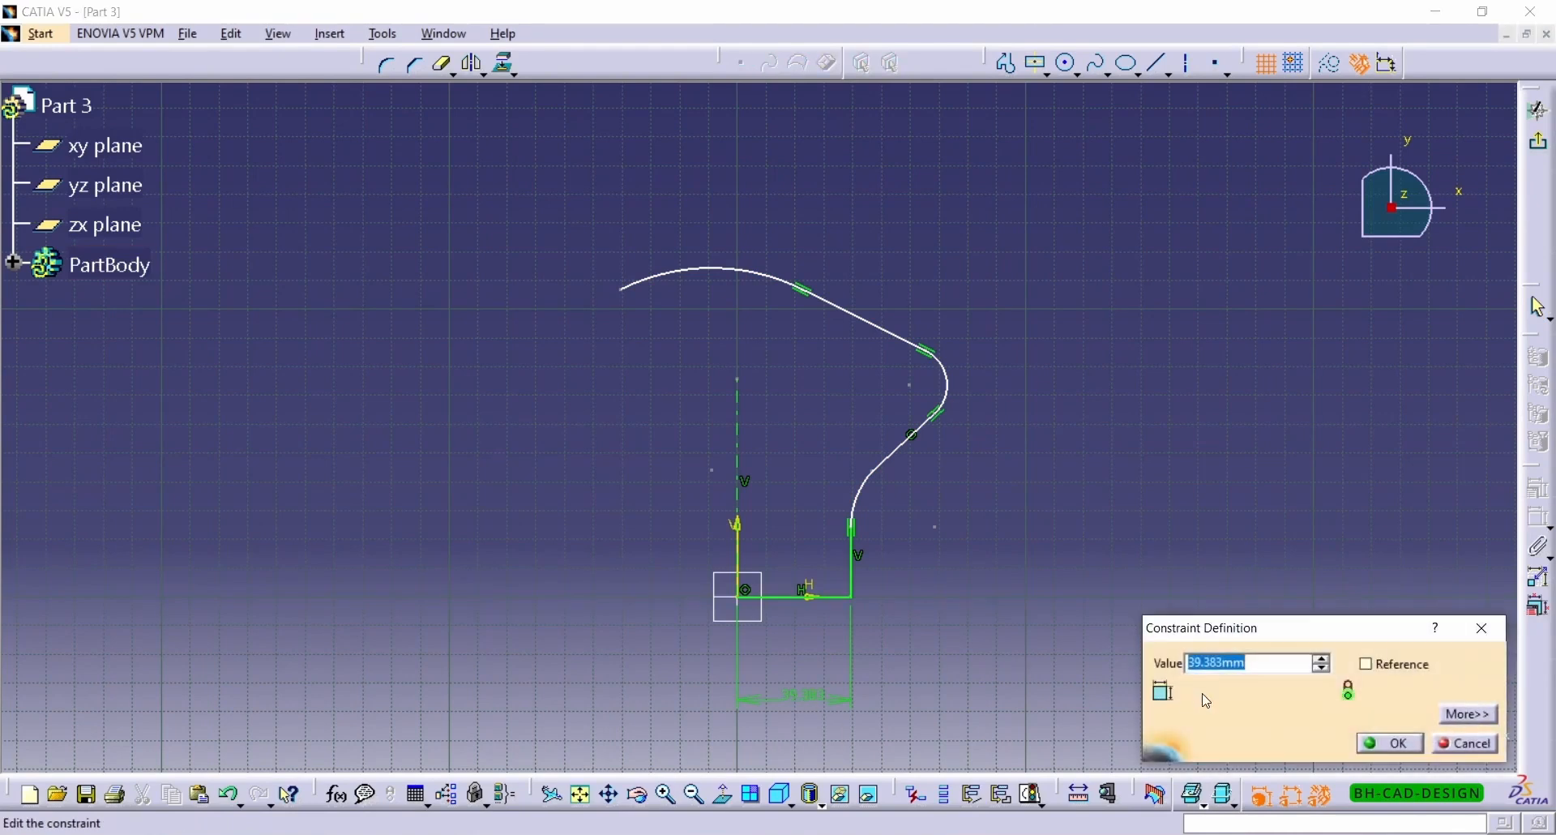
pyautogui.write('35')
pyautogui.press('Return')
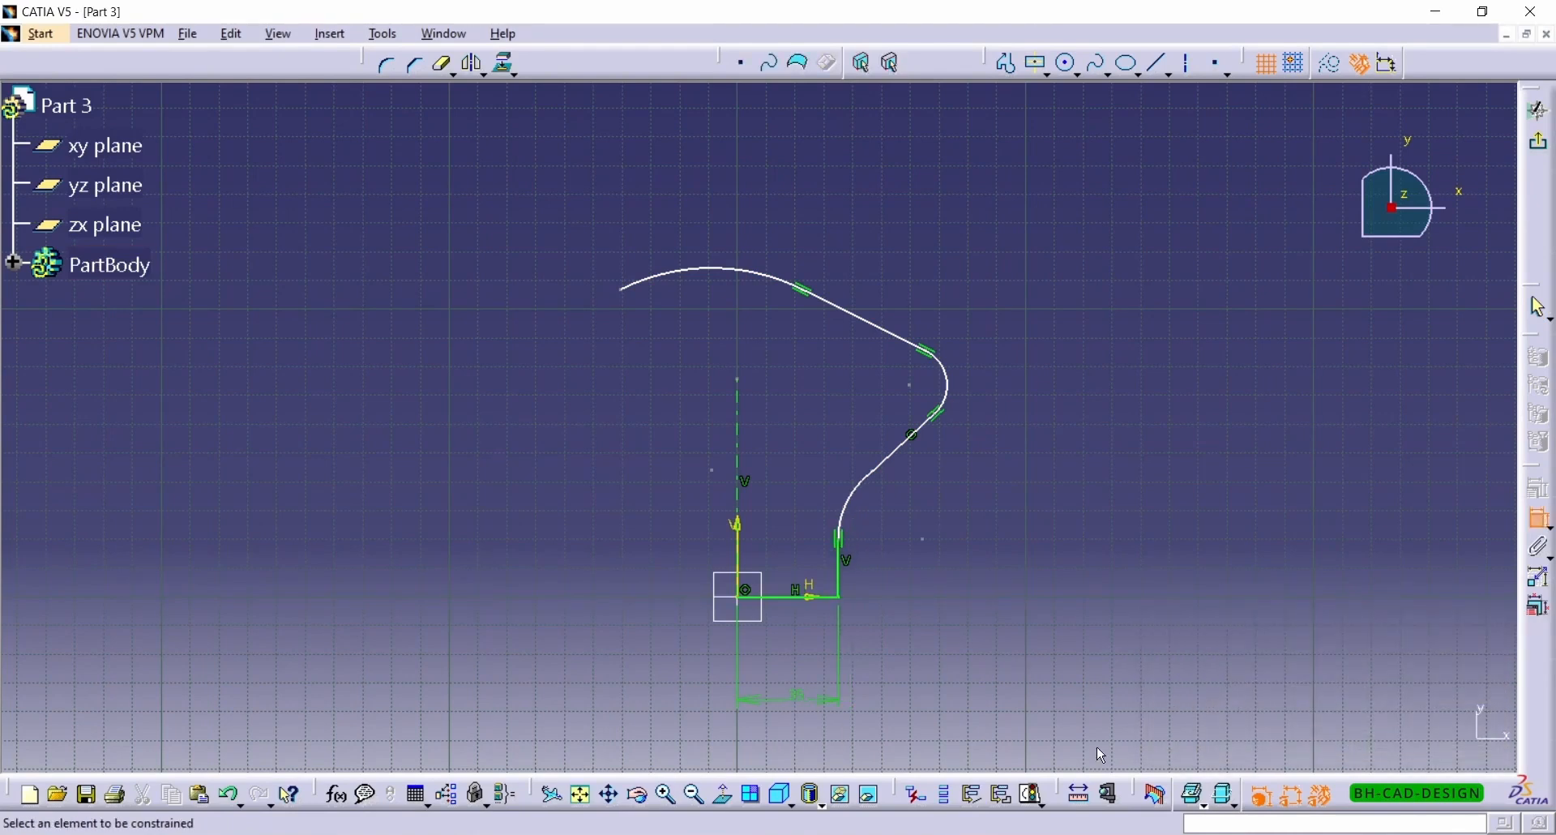
# Step: Dimension the lower arc that joins the vertical line and the slanted line, and set its radius to 20 mm
pyautogui.click(908, 834)
pyautogui.hotkey('alt', 'Tab')
pyautogui.click(843, 521)
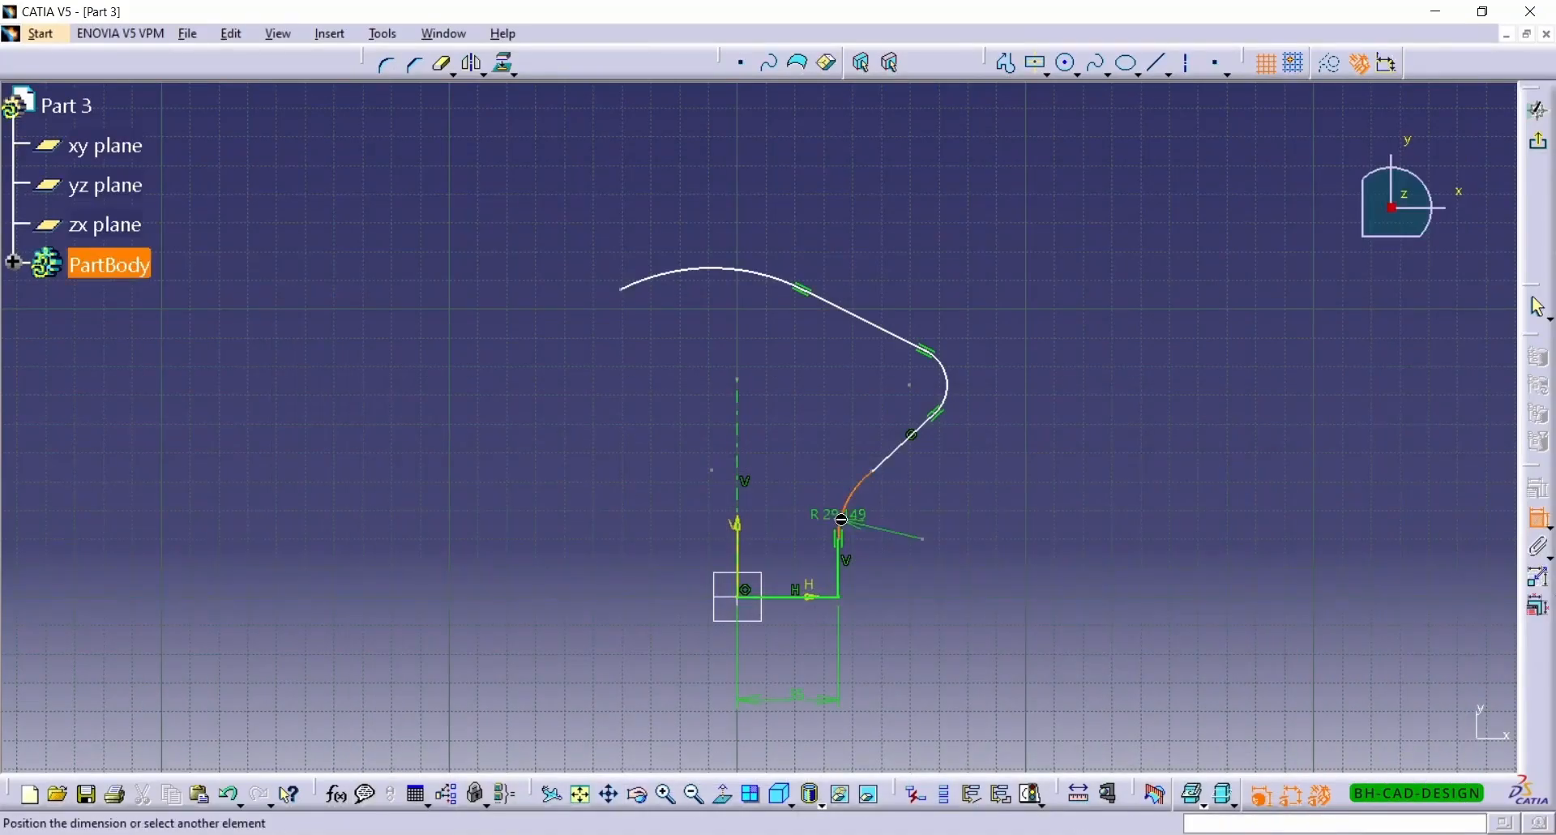
pyautogui.click(874, 523)
pyautogui.doubleClick(873, 523)
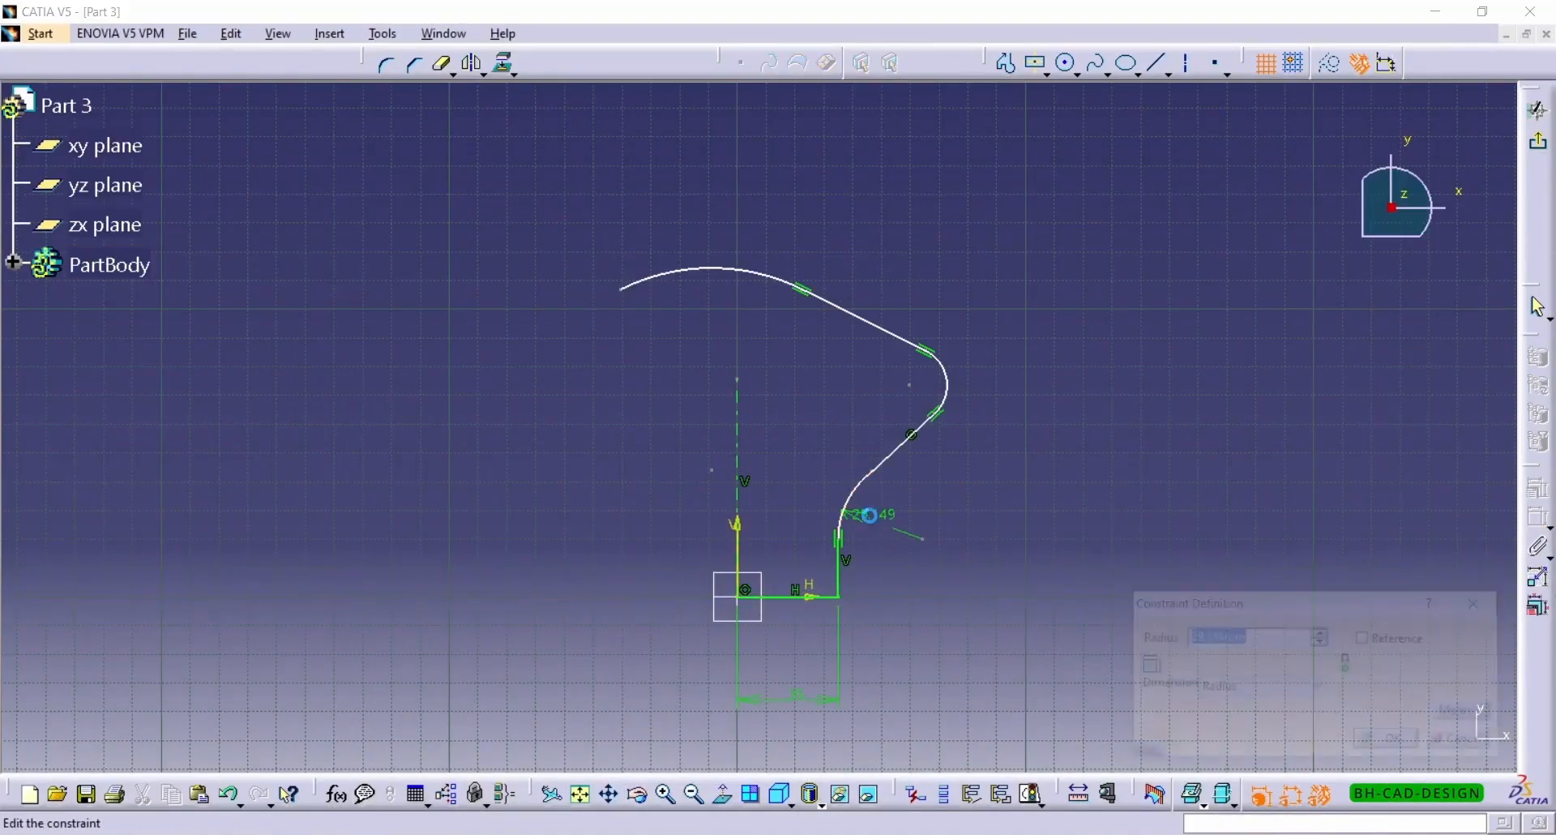
pyautogui.doubleClick(1263, 643)
pyautogui.write('20')
pyautogui.press('Return')
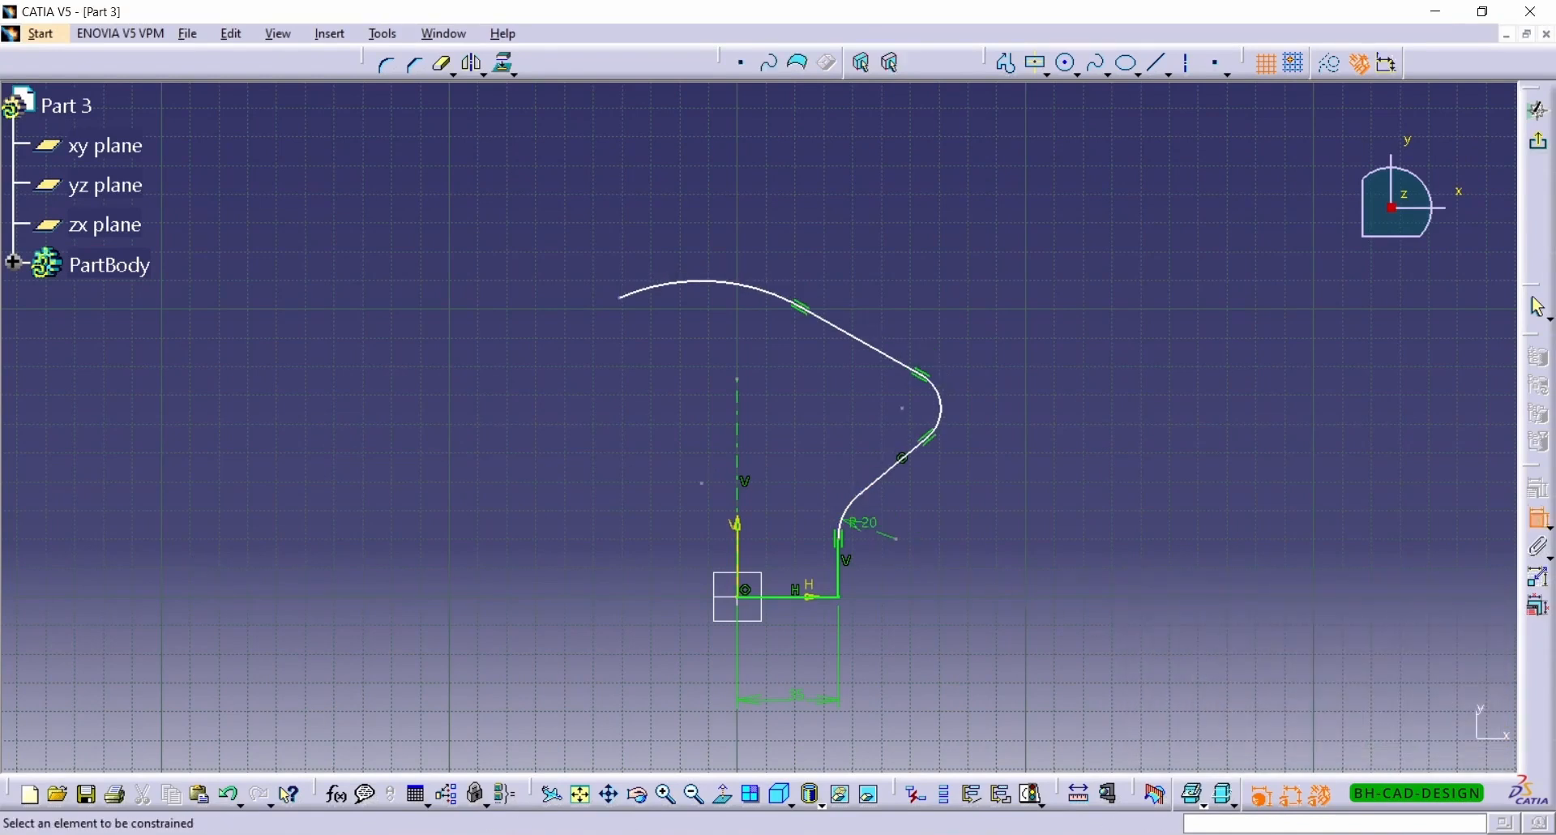
# Step: Dimension the outer side arc of the profile and set its radius to 28 mm
pyautogui.hotkey('alt', 'Tab')
pyautogui.hotkey('alt', 'Tab')
pyautogui.click(951, 412)
pyautogui.click(1142, 459)
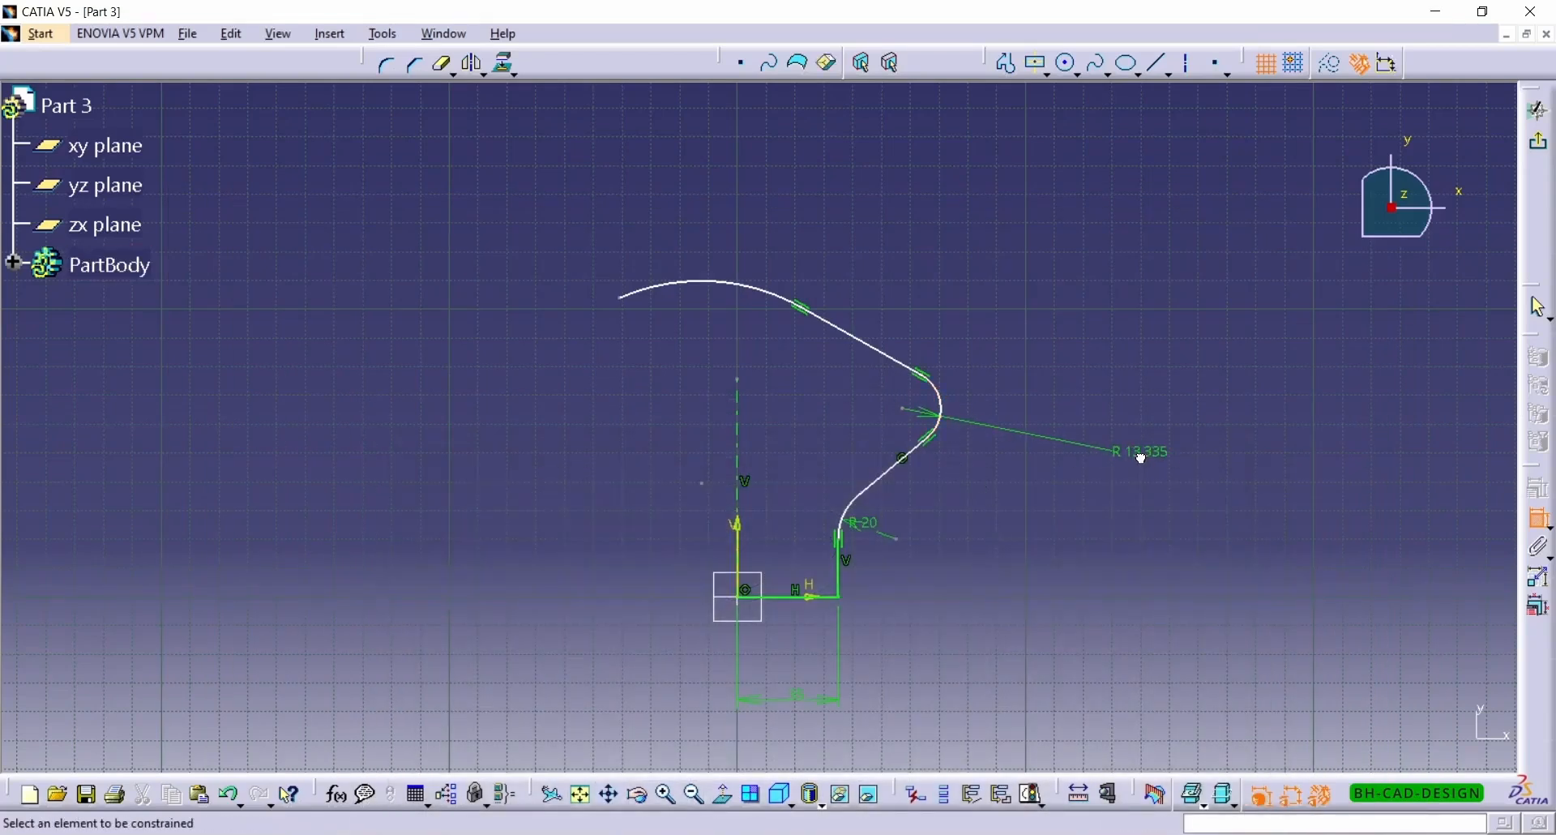
pyautogui.doubleClick(1143, 462)
pyautogui.write('28')
pyautogui.press('Return')
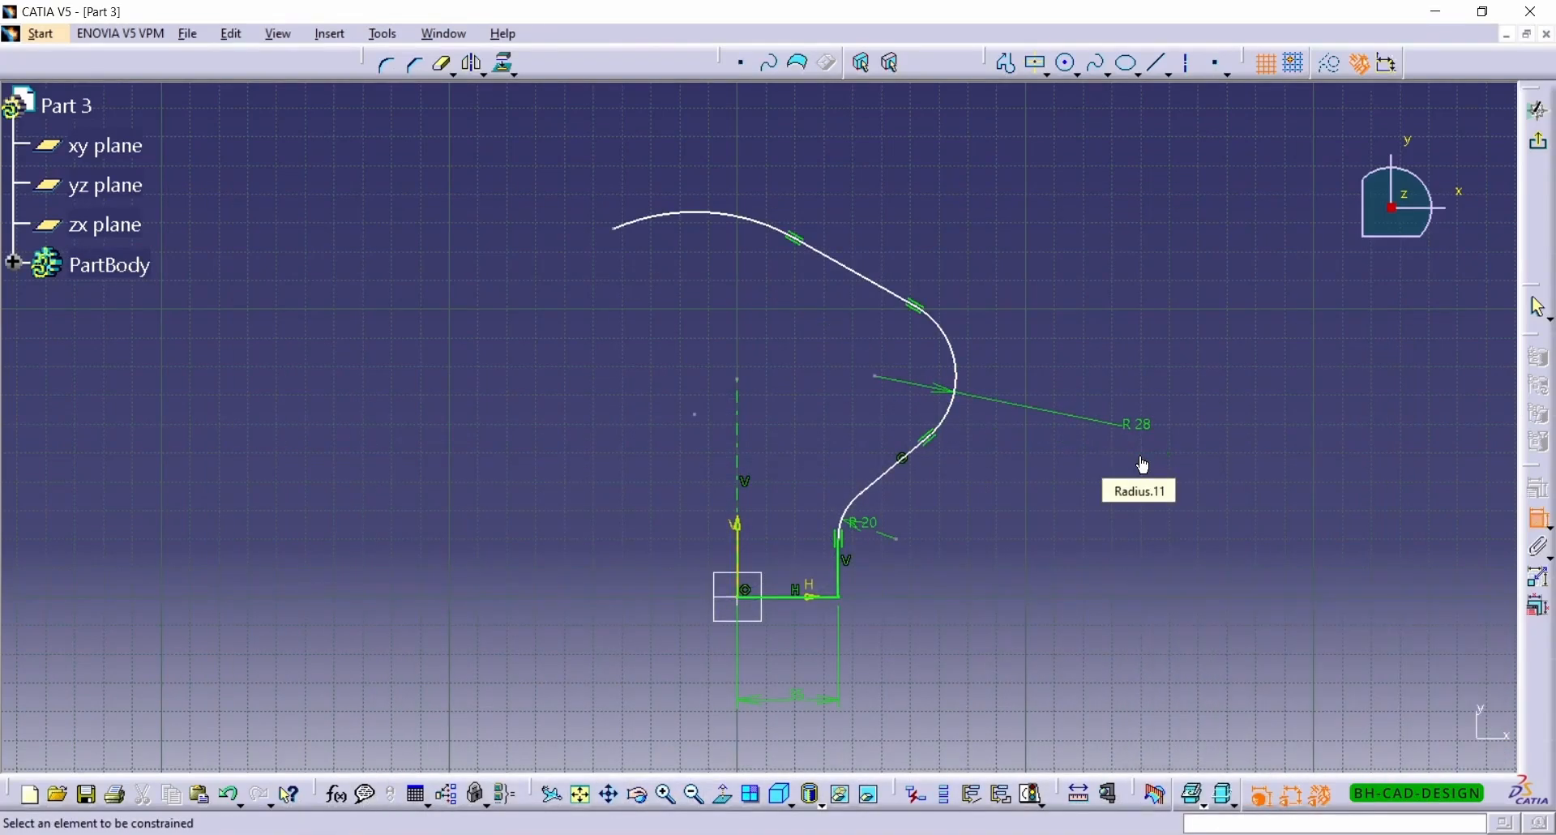
pyautogui.click(695, 415)
pyautogui.click(737, 425)
pyautogui.press('Escape')
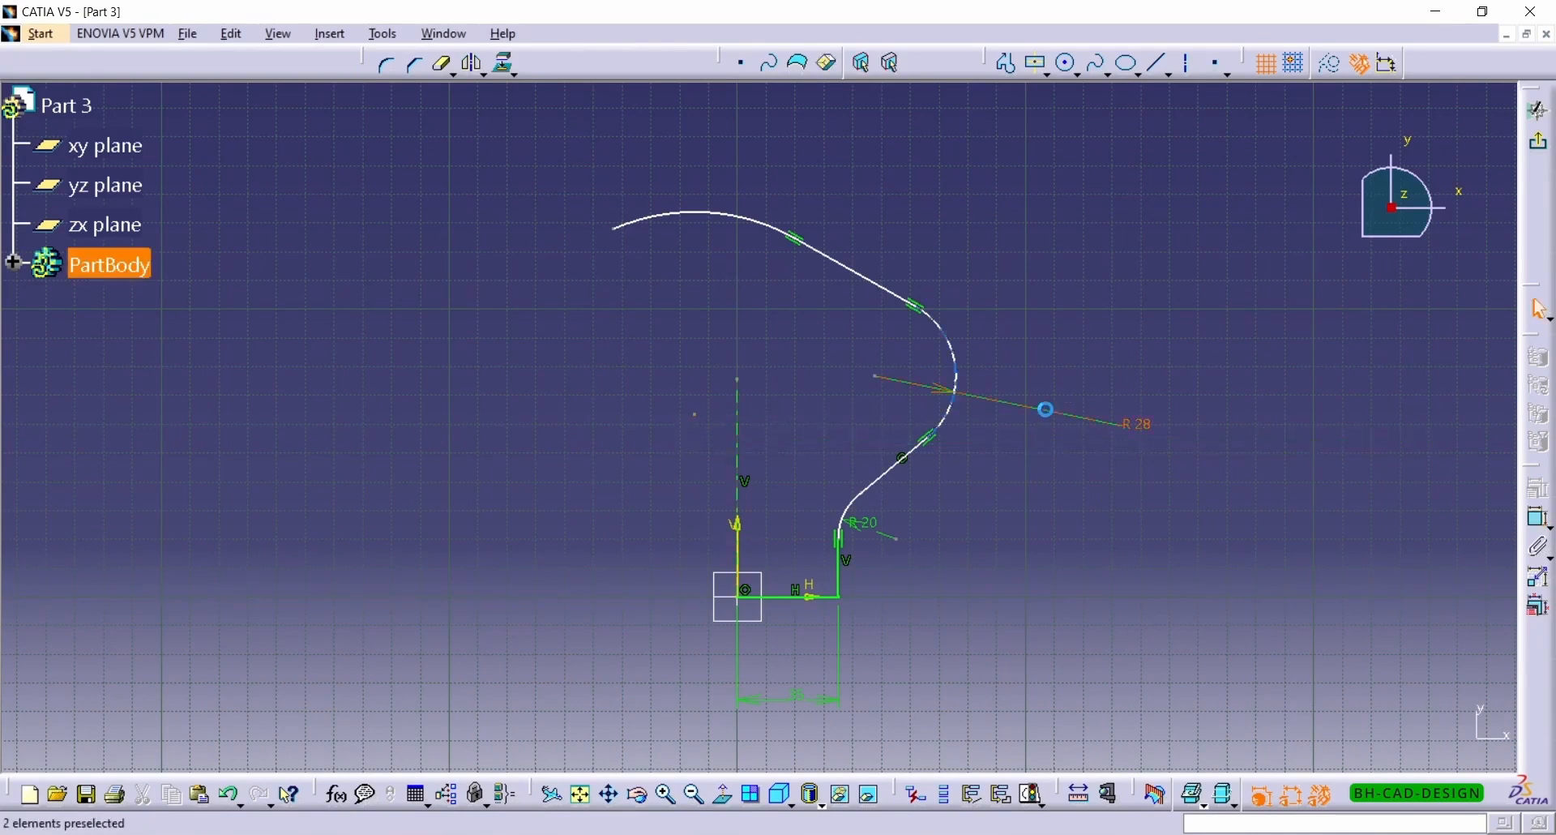
# Step: Make the top arc's center coincident with the vertical axis and extend the axis upward past the arc
pyautogui.click(696, 415)
pyautogui.keyDown('ctrl'); pyautogui.click(751, 432); pyautogui.keyUp('ctrl')
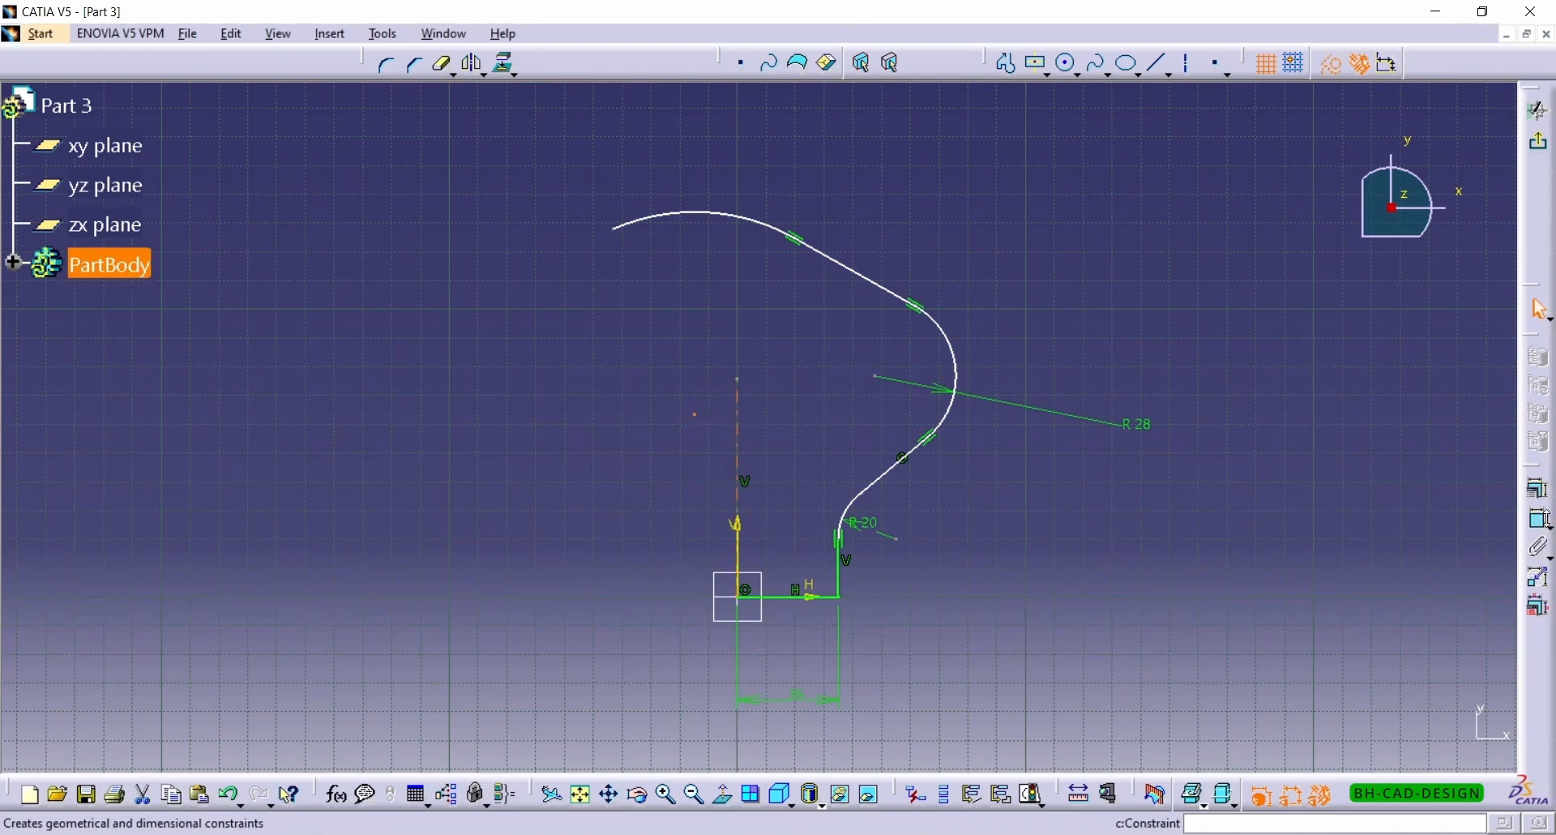
pyautogui.click(1538, 487)
pyautogui.click(1450, 549)
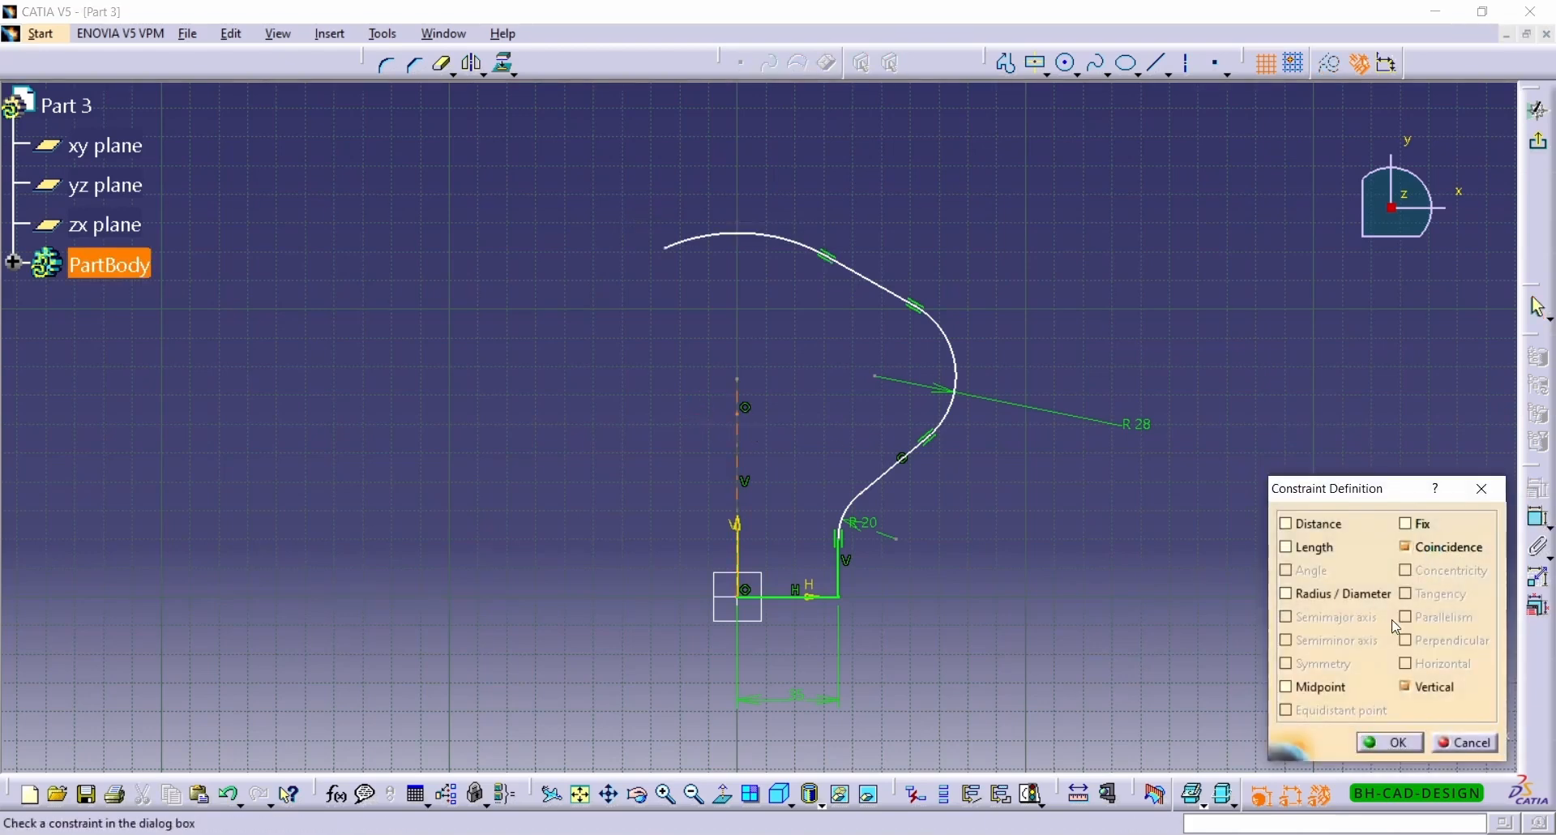
pyautogui.click(1390, 741)
pyautogui.moveTo(740, 381); pyautogui.dragTo(736, 195)
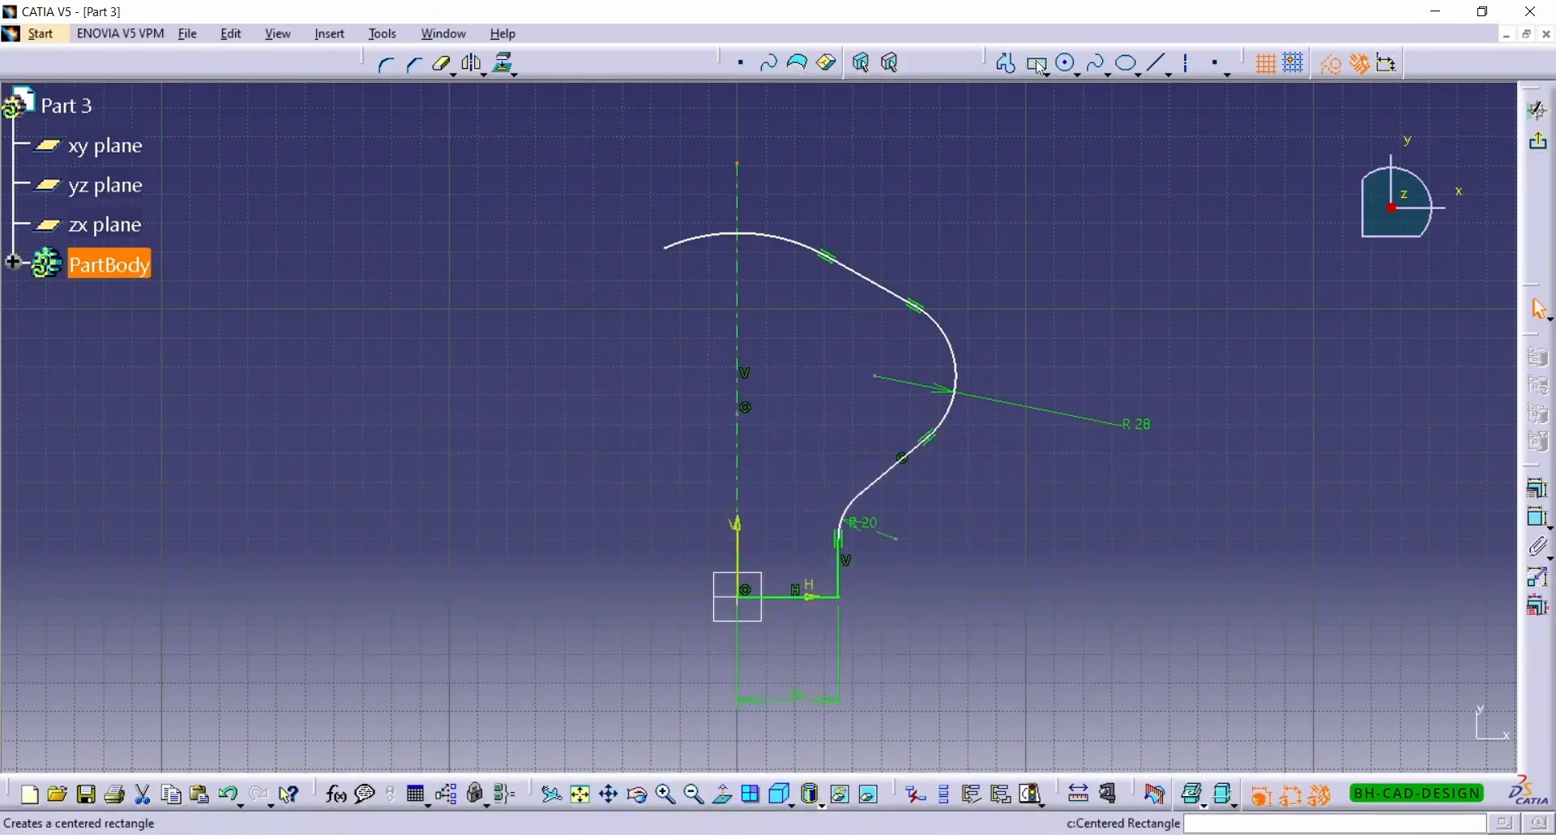
# Step: Draw a circle about 29 mm in diameter centered on the center point of the 28 mm radius arc
pyautogui.click(703, 64)
pyautogui.click(875, 376)
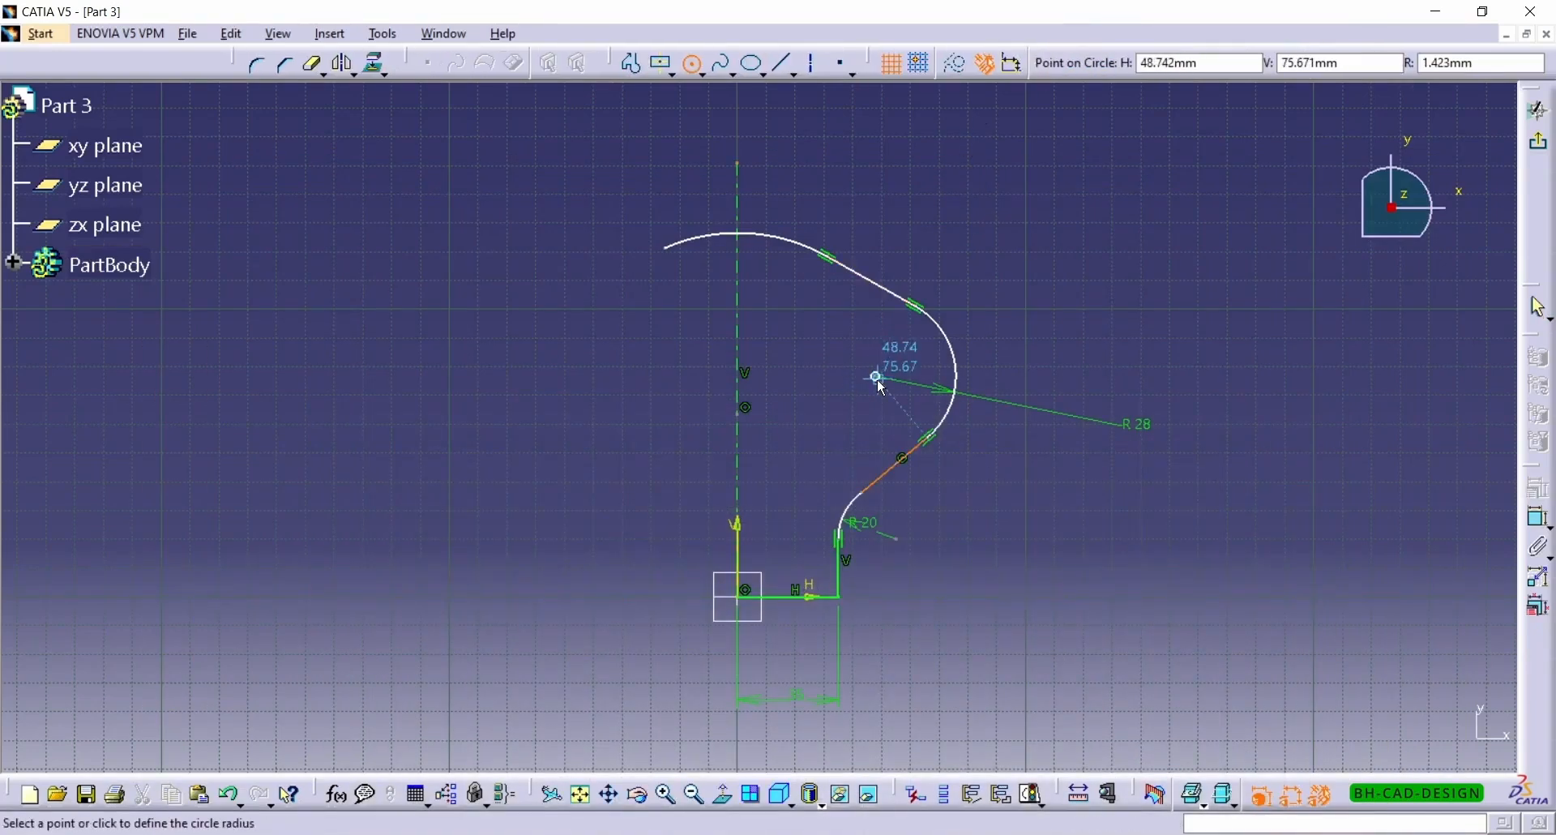
pyautogui.click(906, 347)
pyautogui.click(1265, 434)
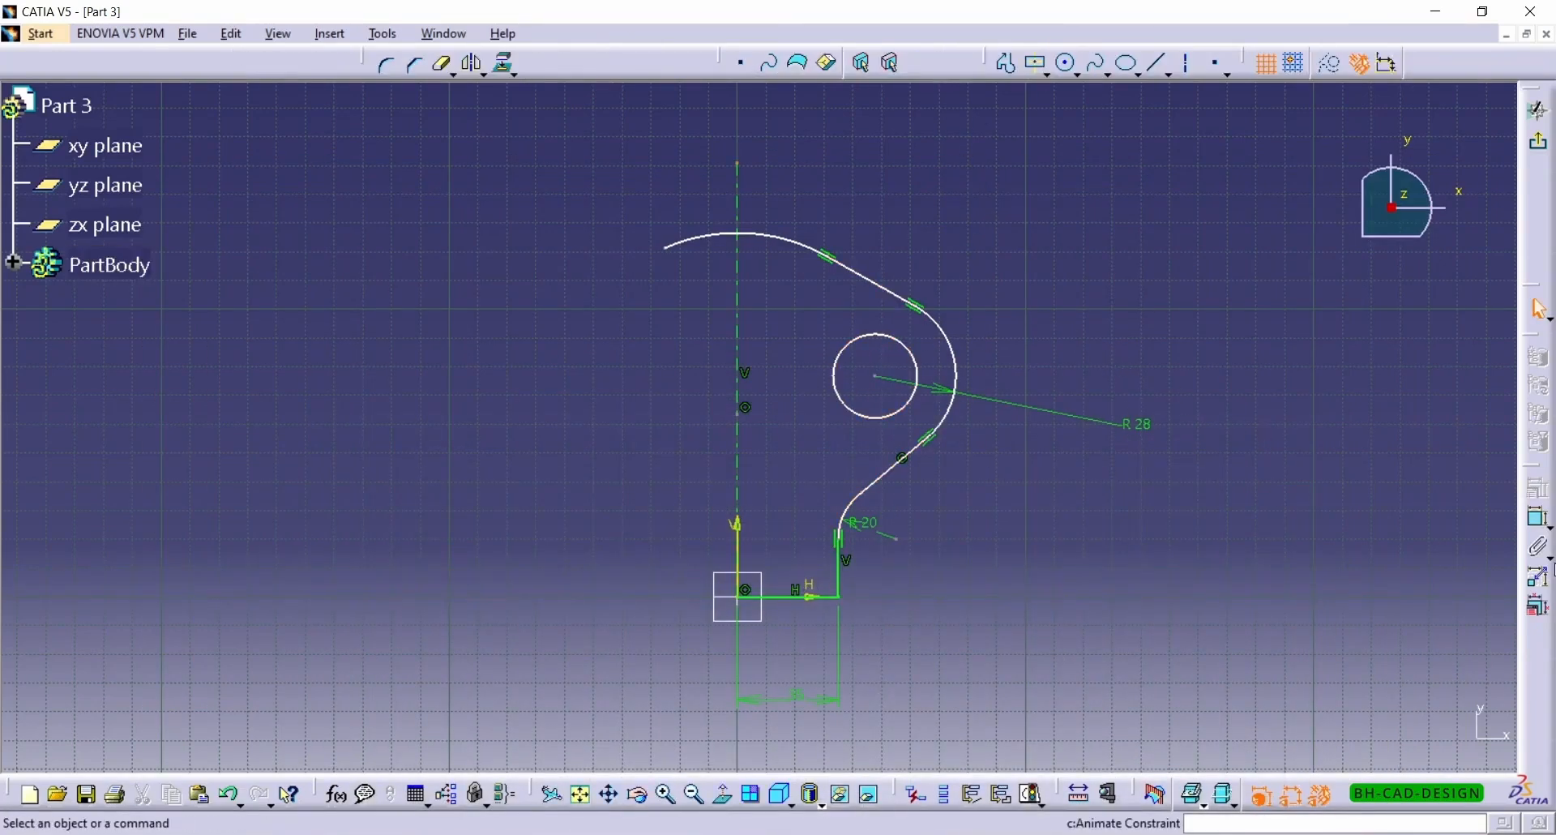
# Step: Dimension the hole circle and set its diameter to 21 mm
pyautogui.click(1540, 519)
pyautogui.click(915, 357)
pyautogui.click(1091, 285)
pyautogui.doubleClick(1091, 288)
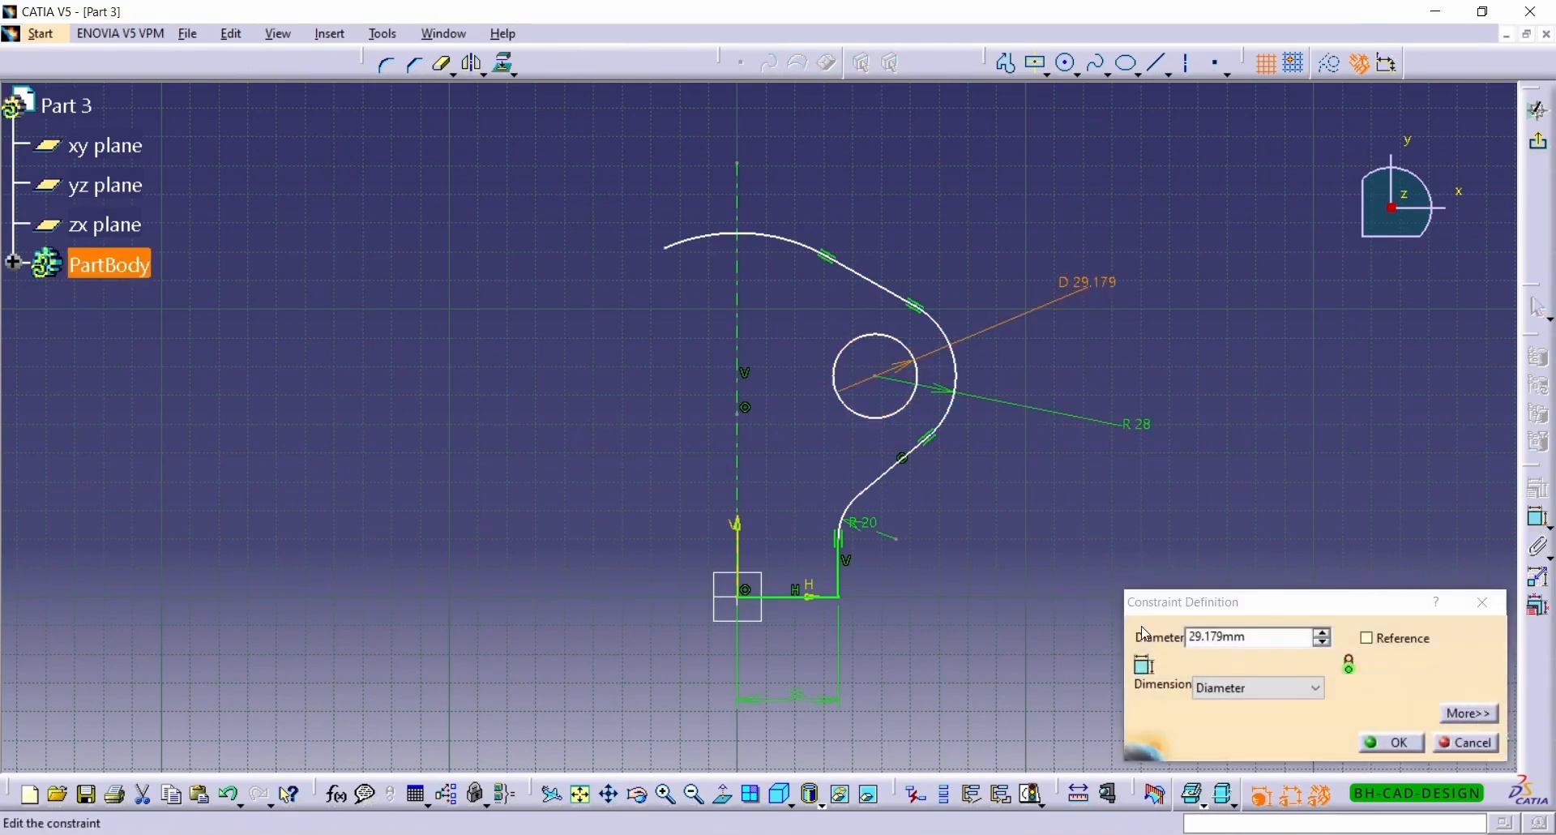
pyautogui.write('21')
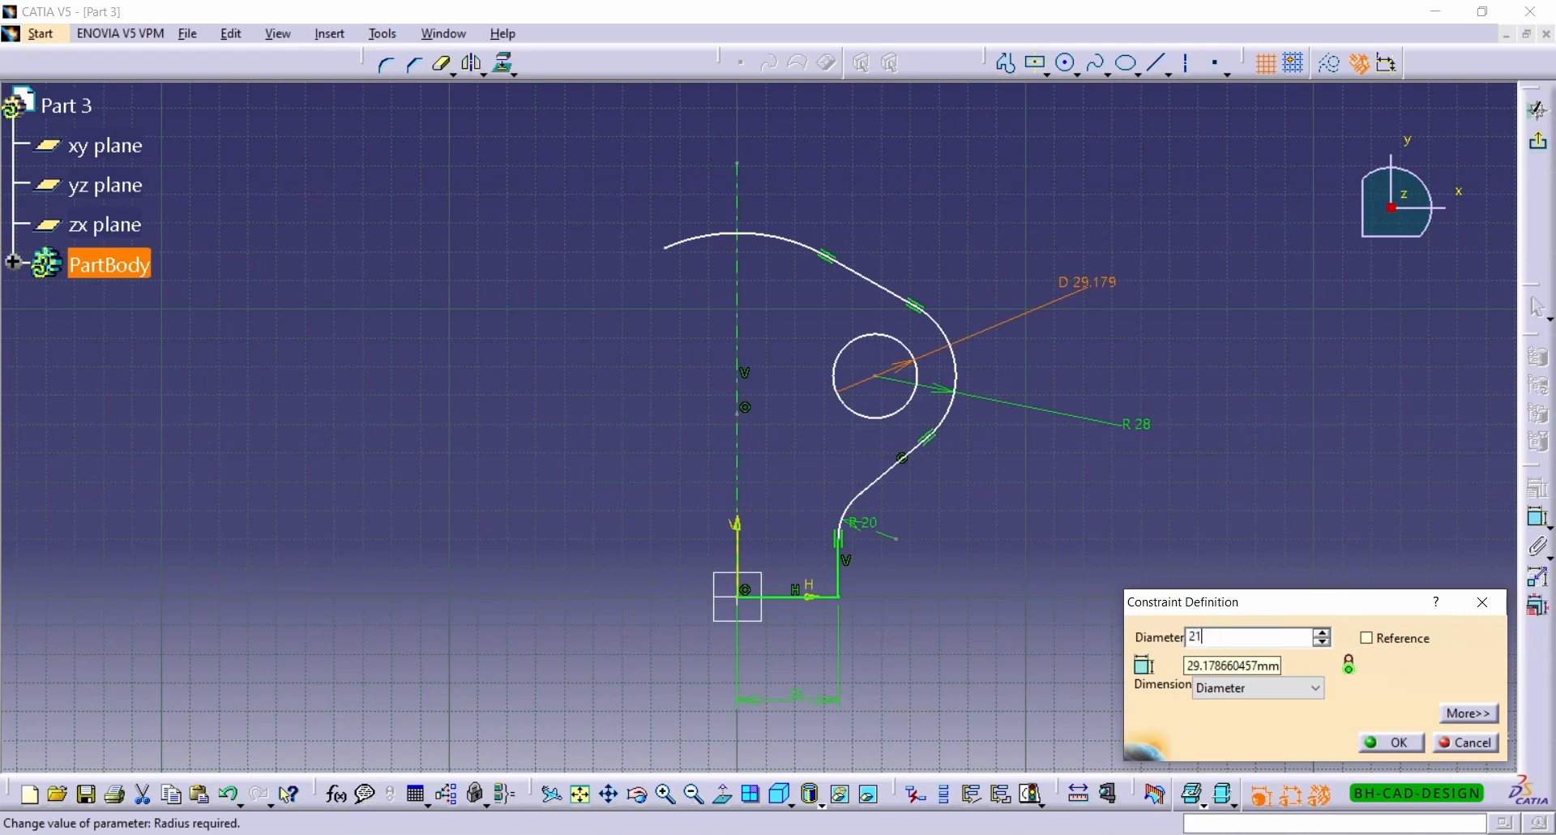
pyautogui.press('Return')
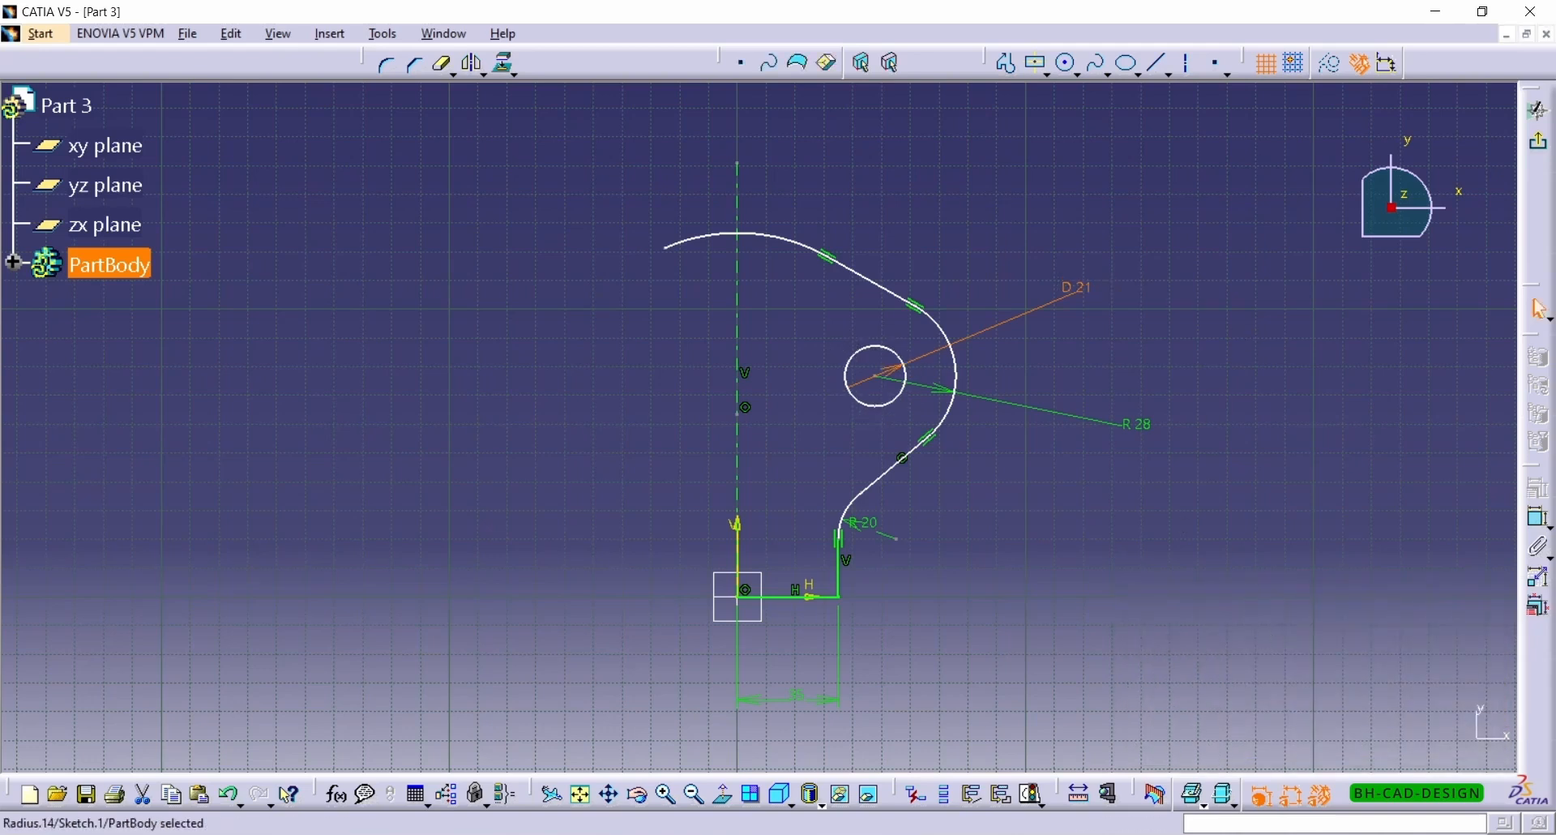
# Step: Check the reference drawing, dimension the top arc of the profile and set its radius to 55 mm
pyautogui.hotkey('alt', 'Tab')
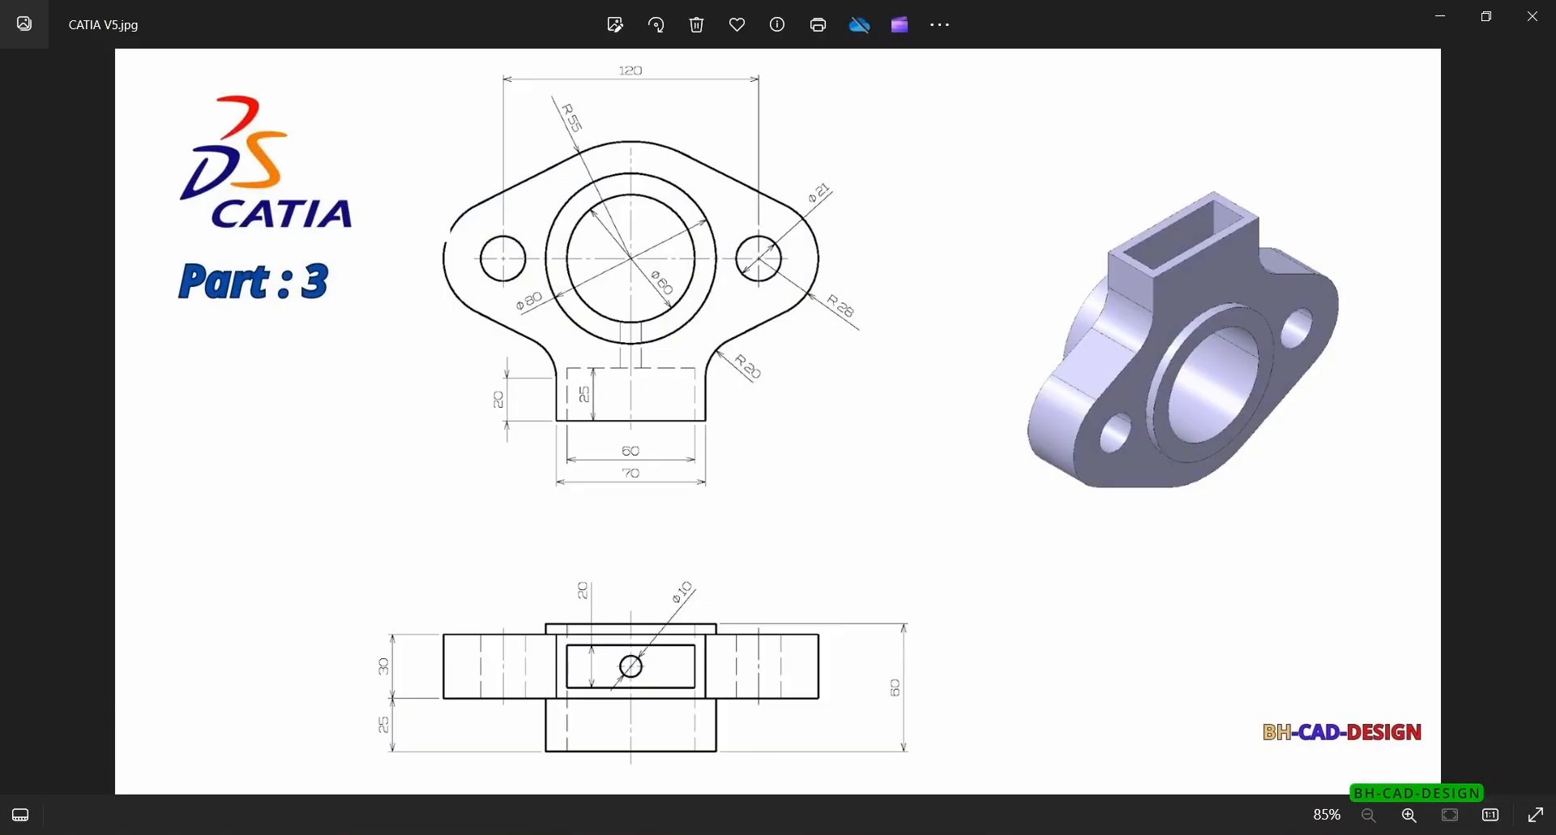
pyautogui.hotkey('alt', 'Tab')
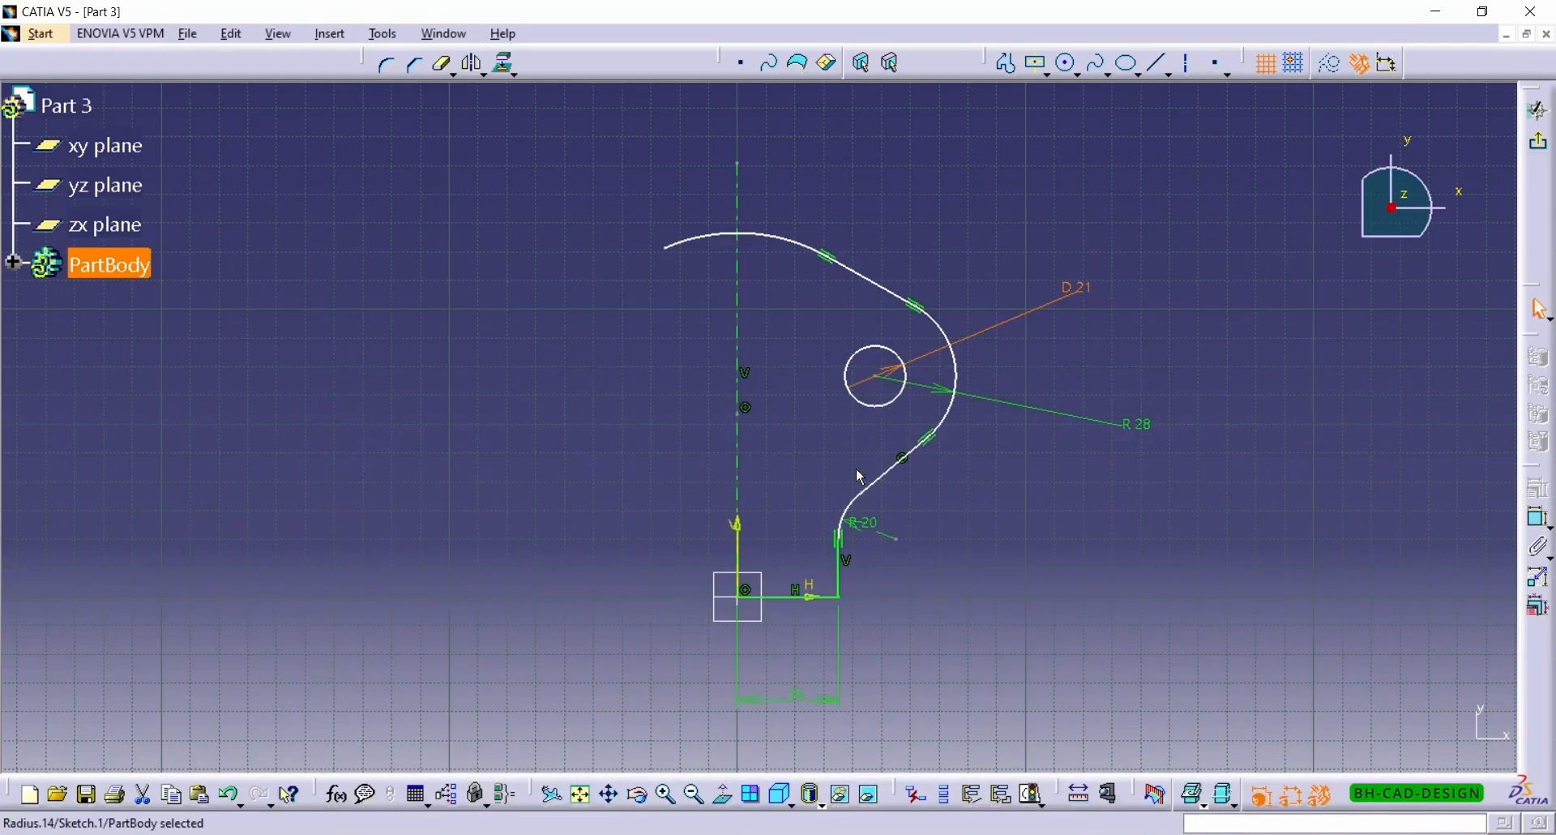
pyautogui.click(1539, 523)
pyautogui.click(780, 233)
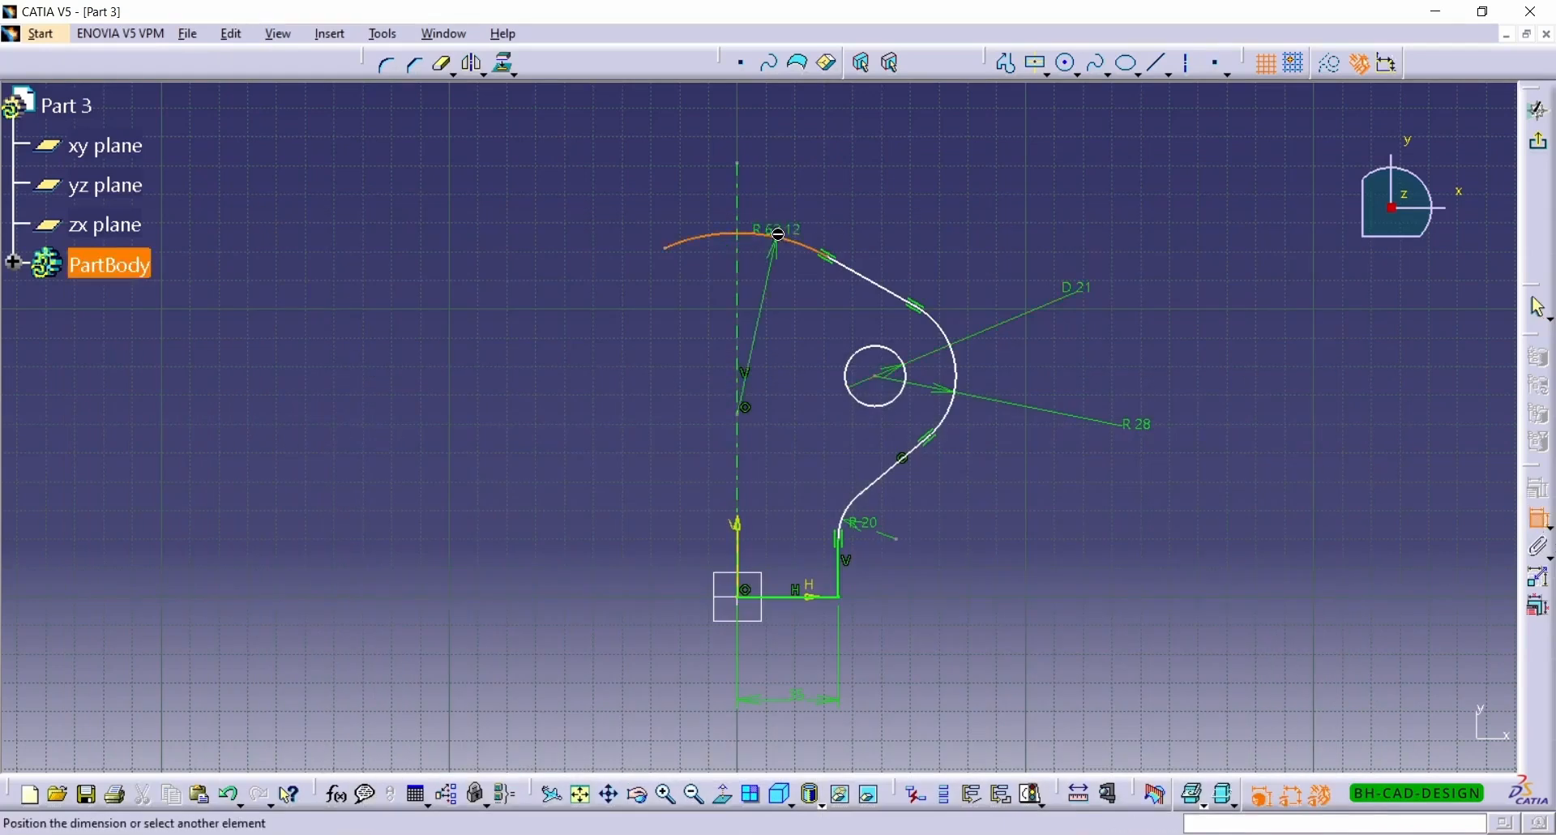
pyautogui.click(817, 178)
pyautogui.doubleClick(821, 187)
pyautogui.write('55')
pyautogui.press('Return')
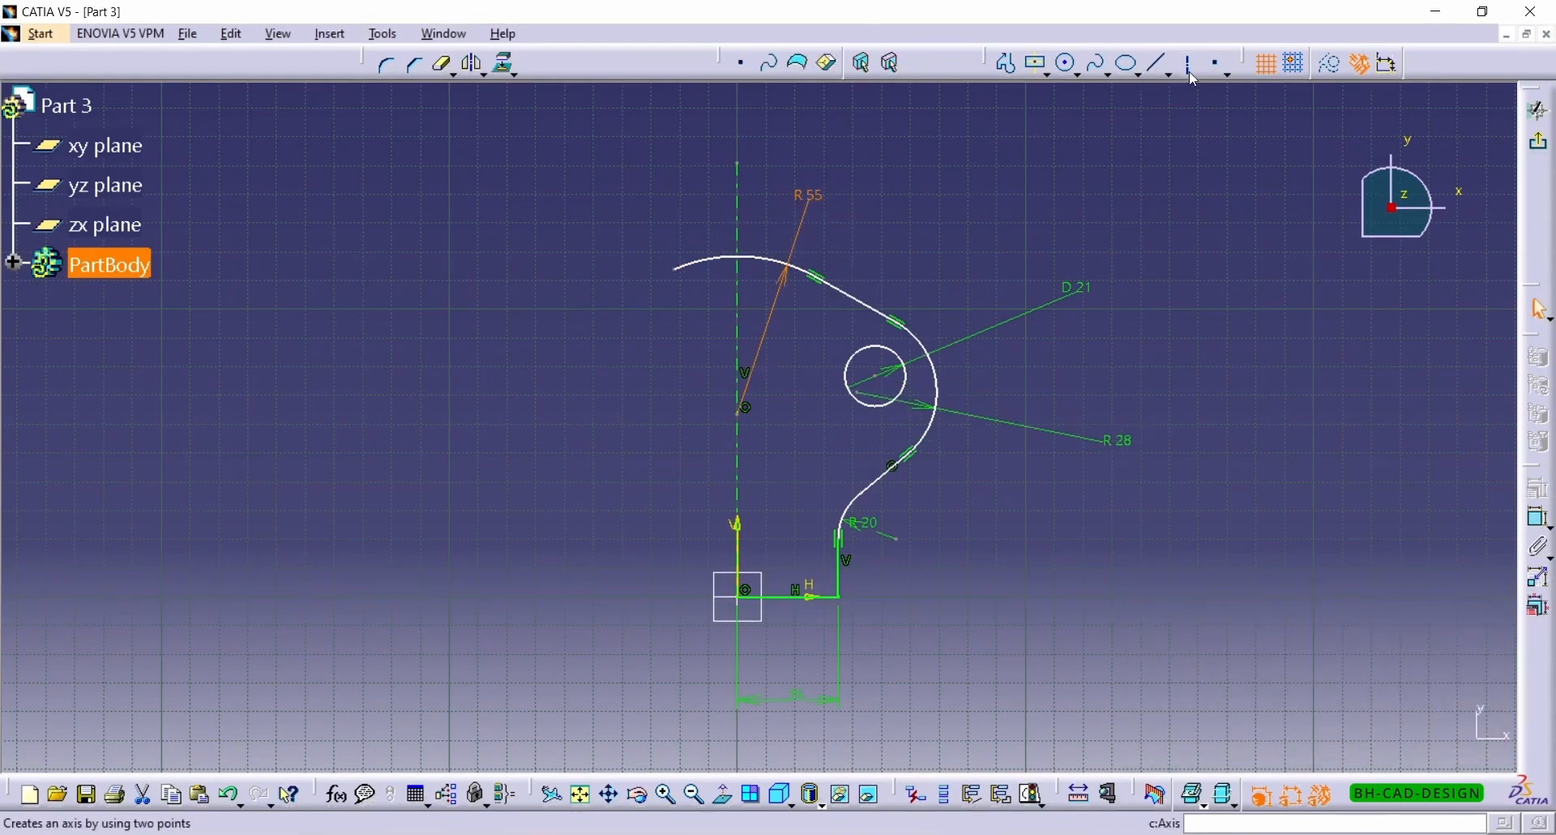
# Step: Draw a horizontal axis from the hole circle's center across and past the vertical axis
pyautogui.click(1157, 63)
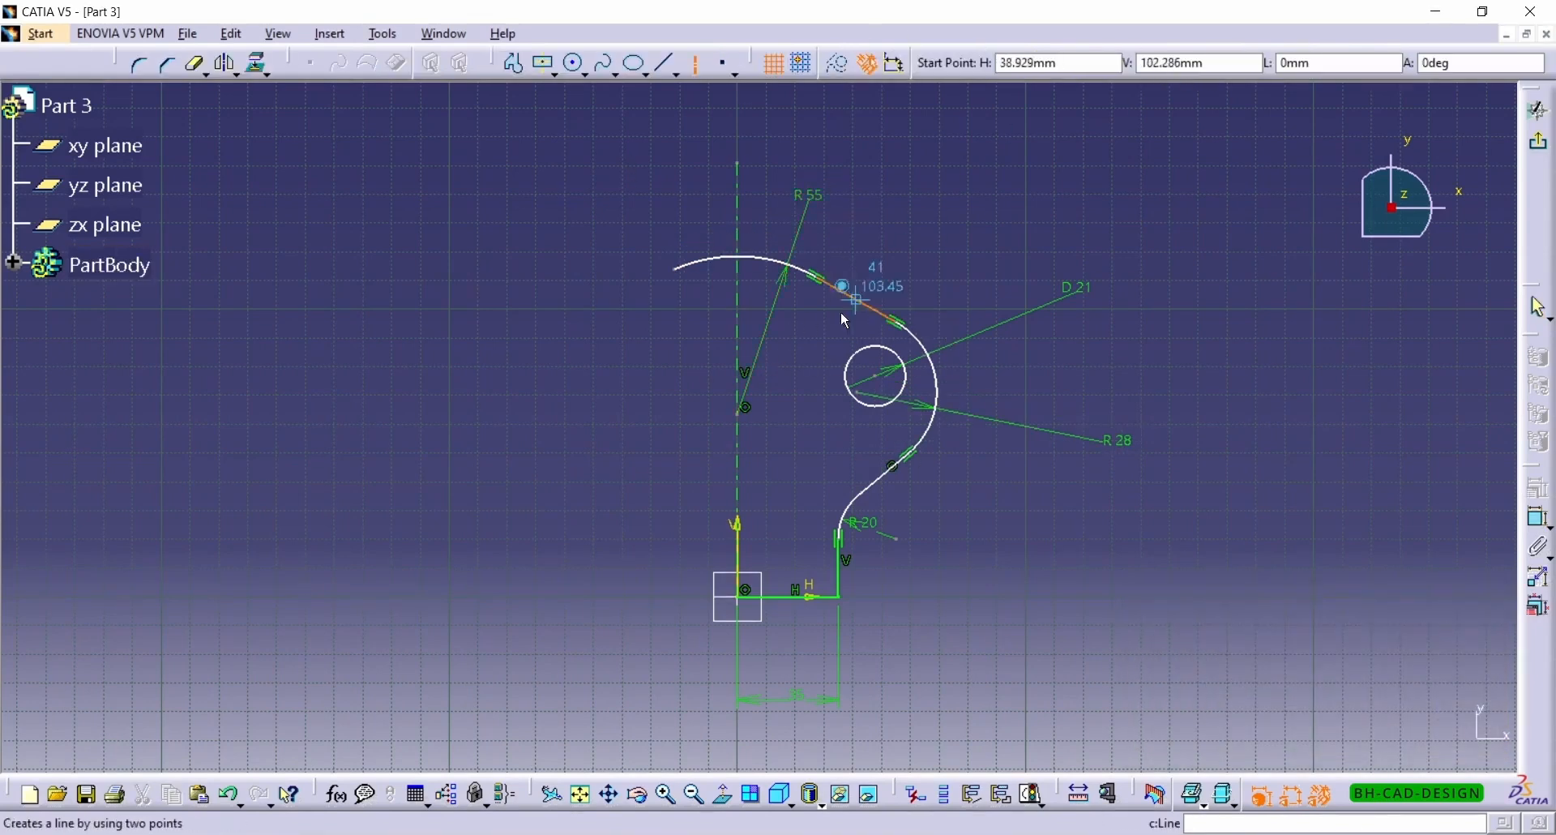
pyautogui.click(879, 376)
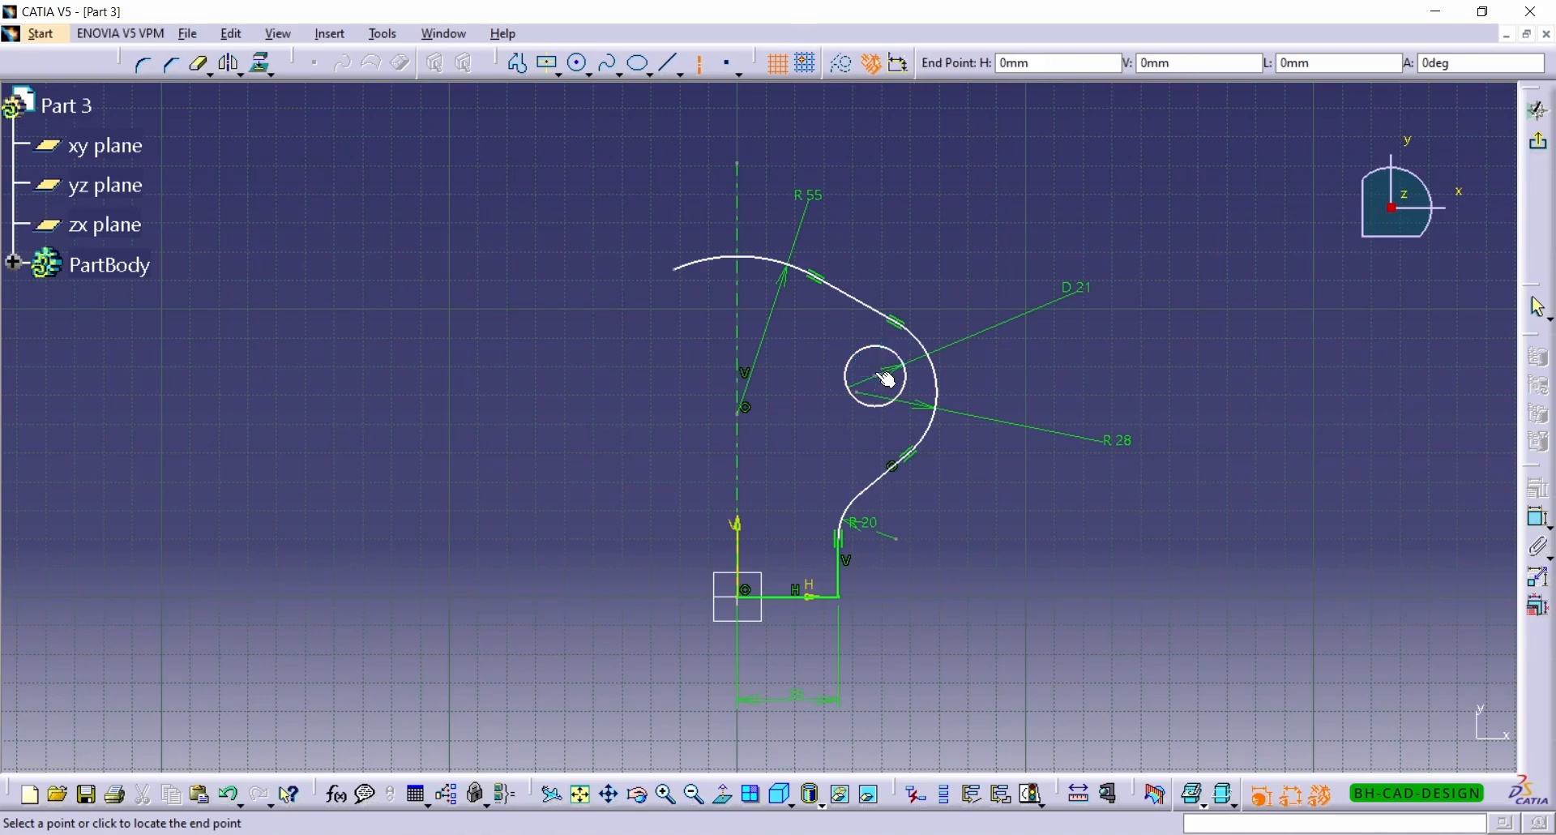
pyautogui.click(615, 381)
# Step: Make the center of the 55 mm radius arc coincident with the horizontal axis
pyautogui.click(742, 429)
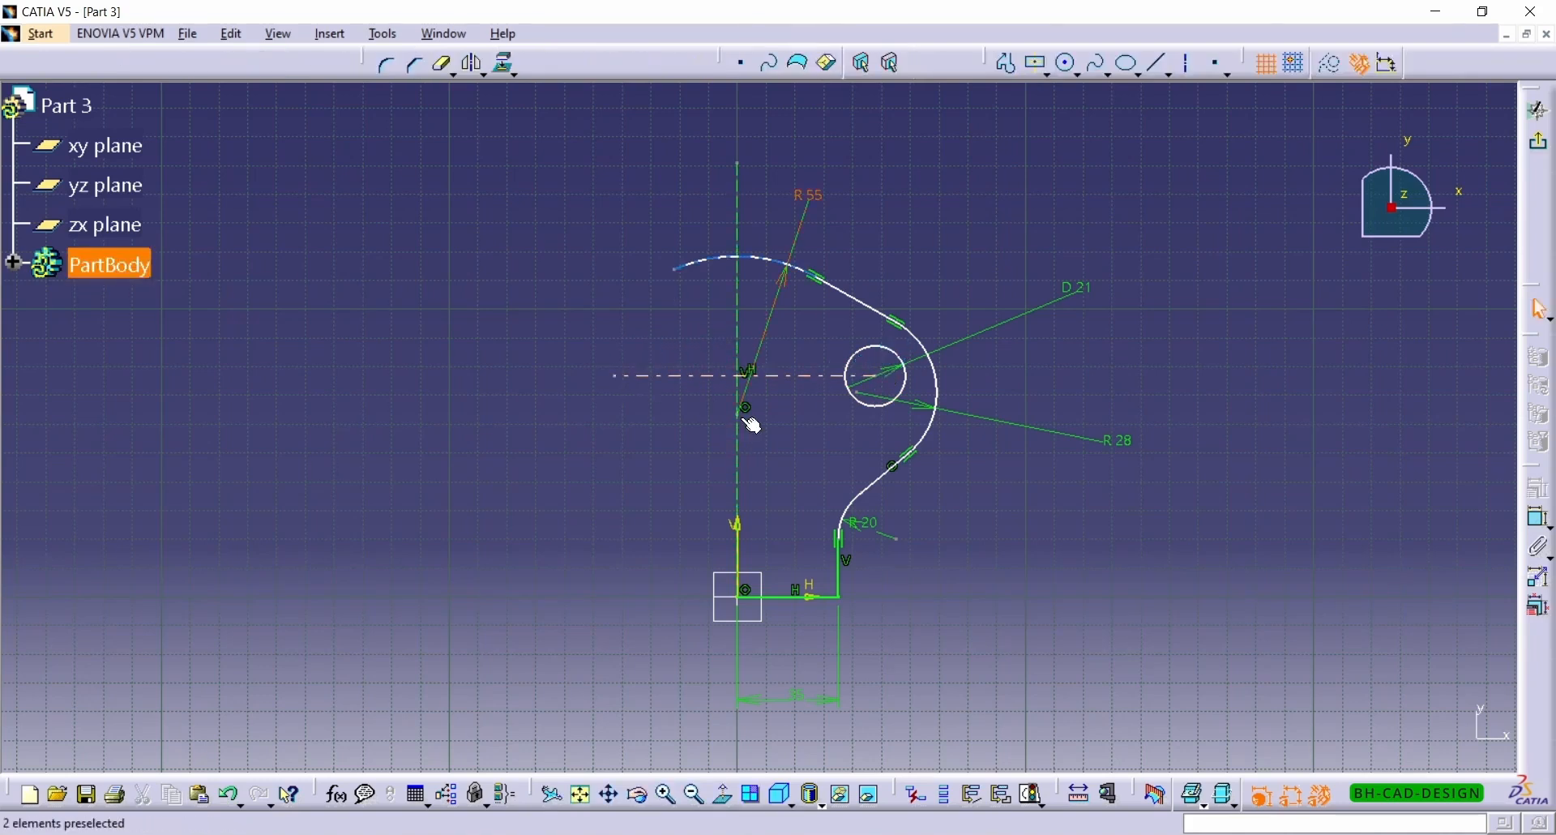
pyautogui.click(739, 415)
pyautogui.keyDown('ctrl'); pyautogui.click(797, 382); pyautogui.keyUp('ctrl')
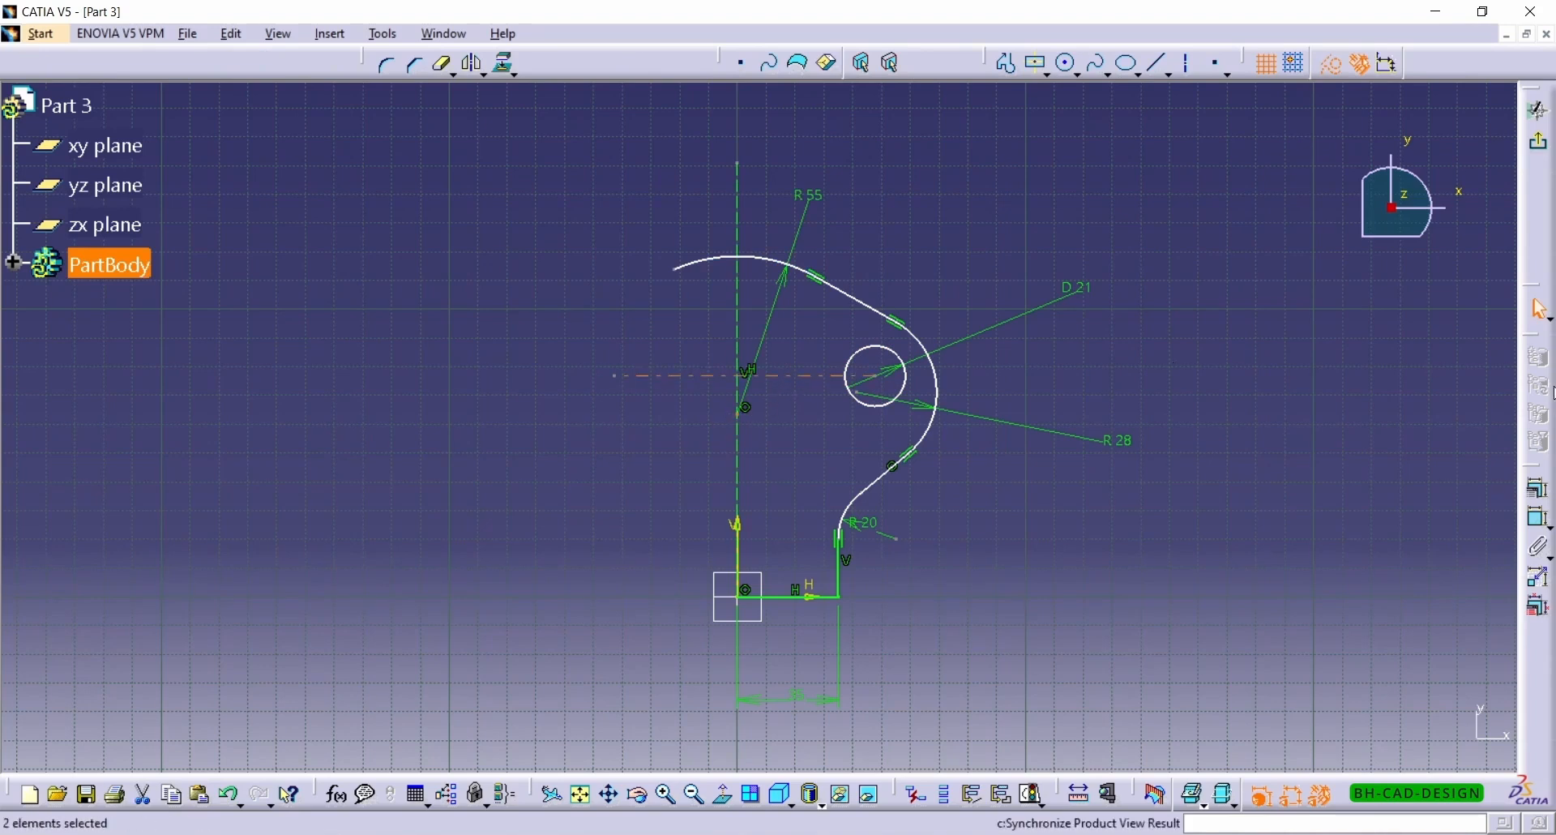
pyautogui.click(1538, 487)
pyautogui.click(1439, 548)
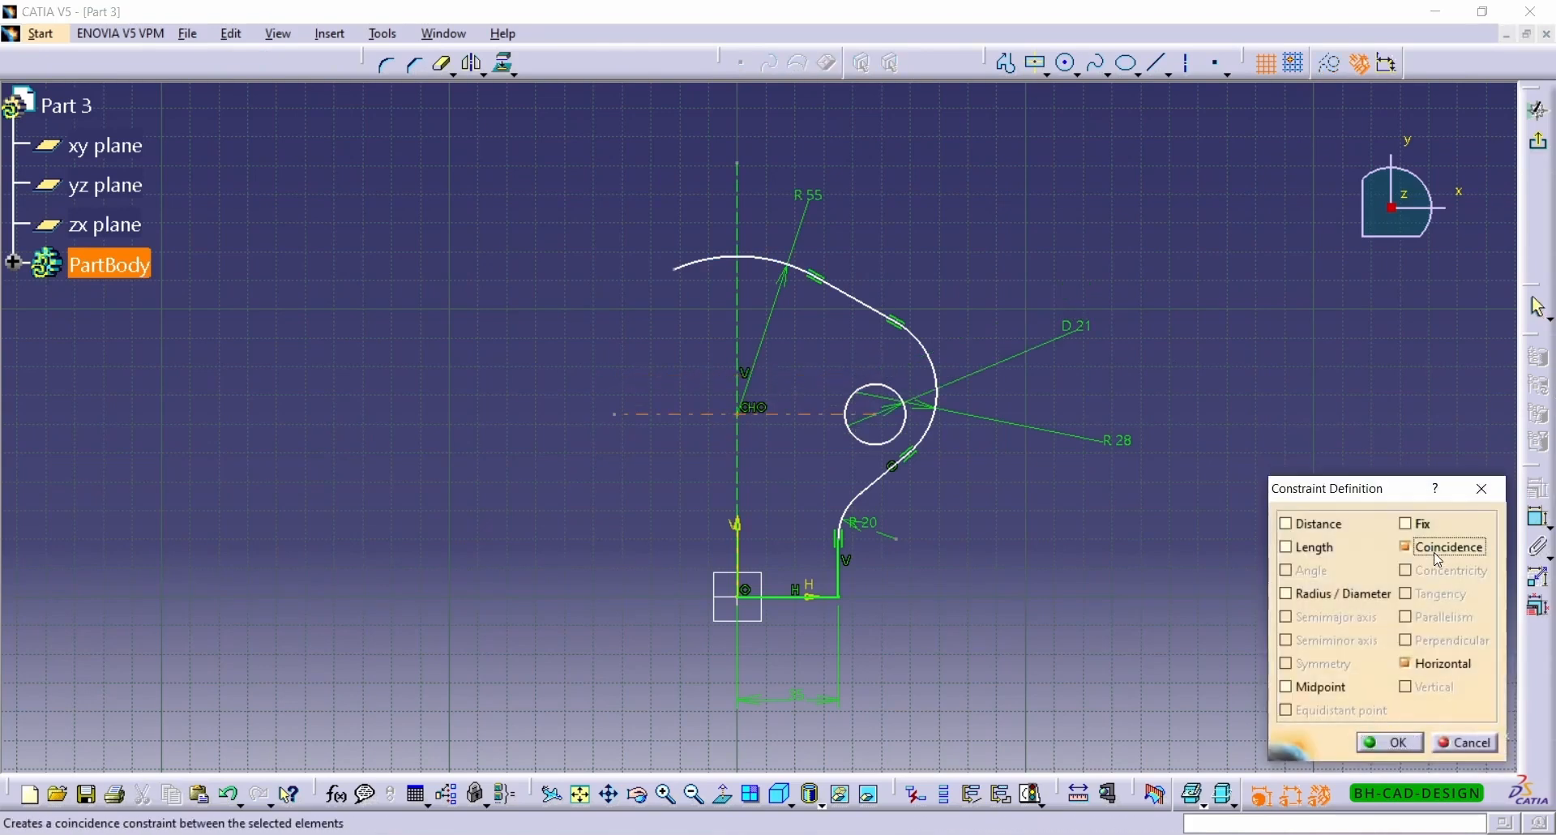
pyautogui.click(1388, 742)
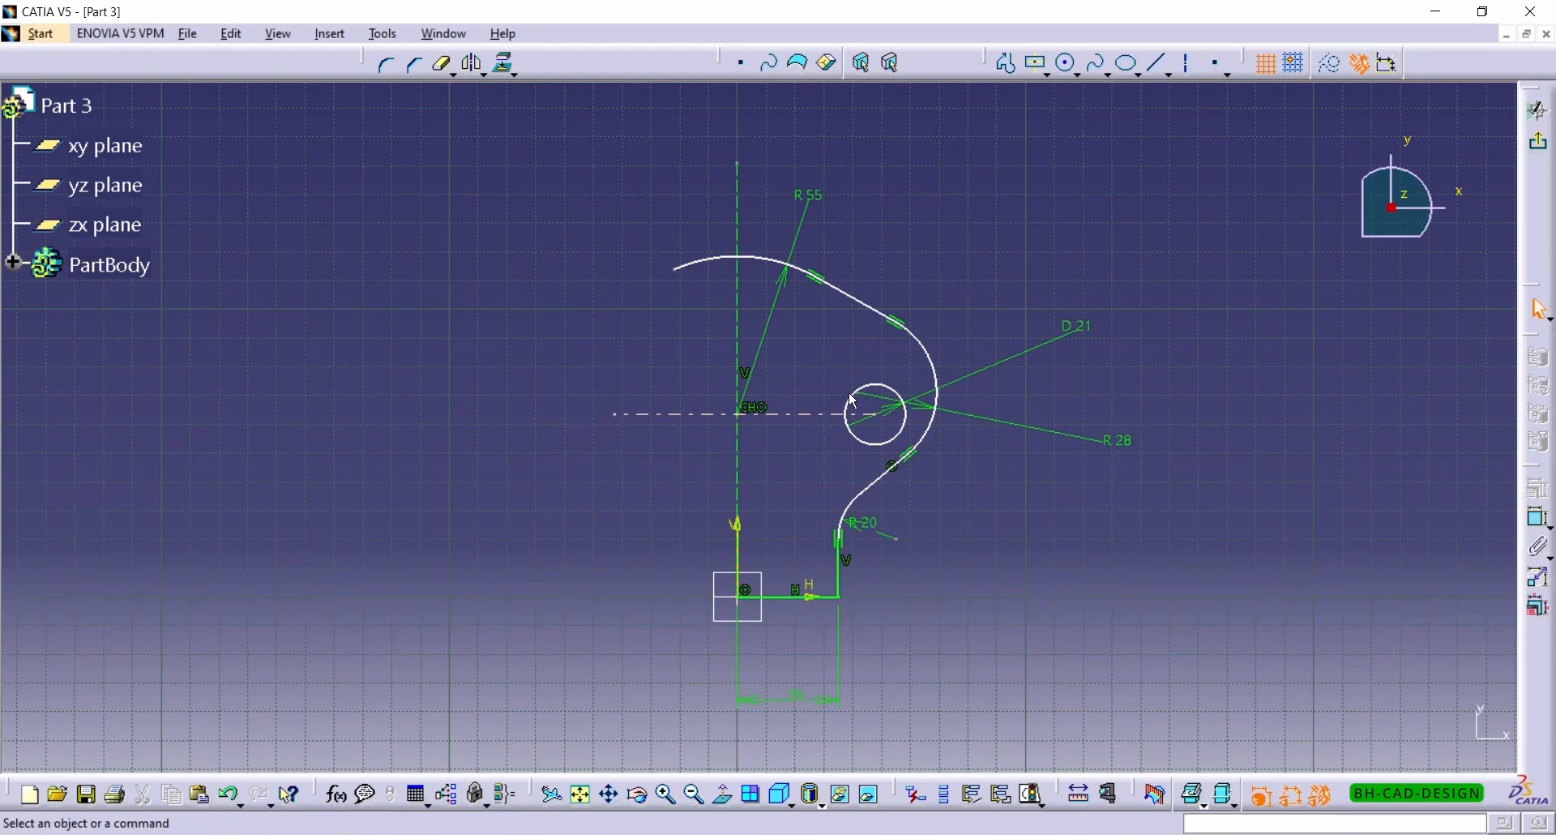
pyautogui.click(882, 416)
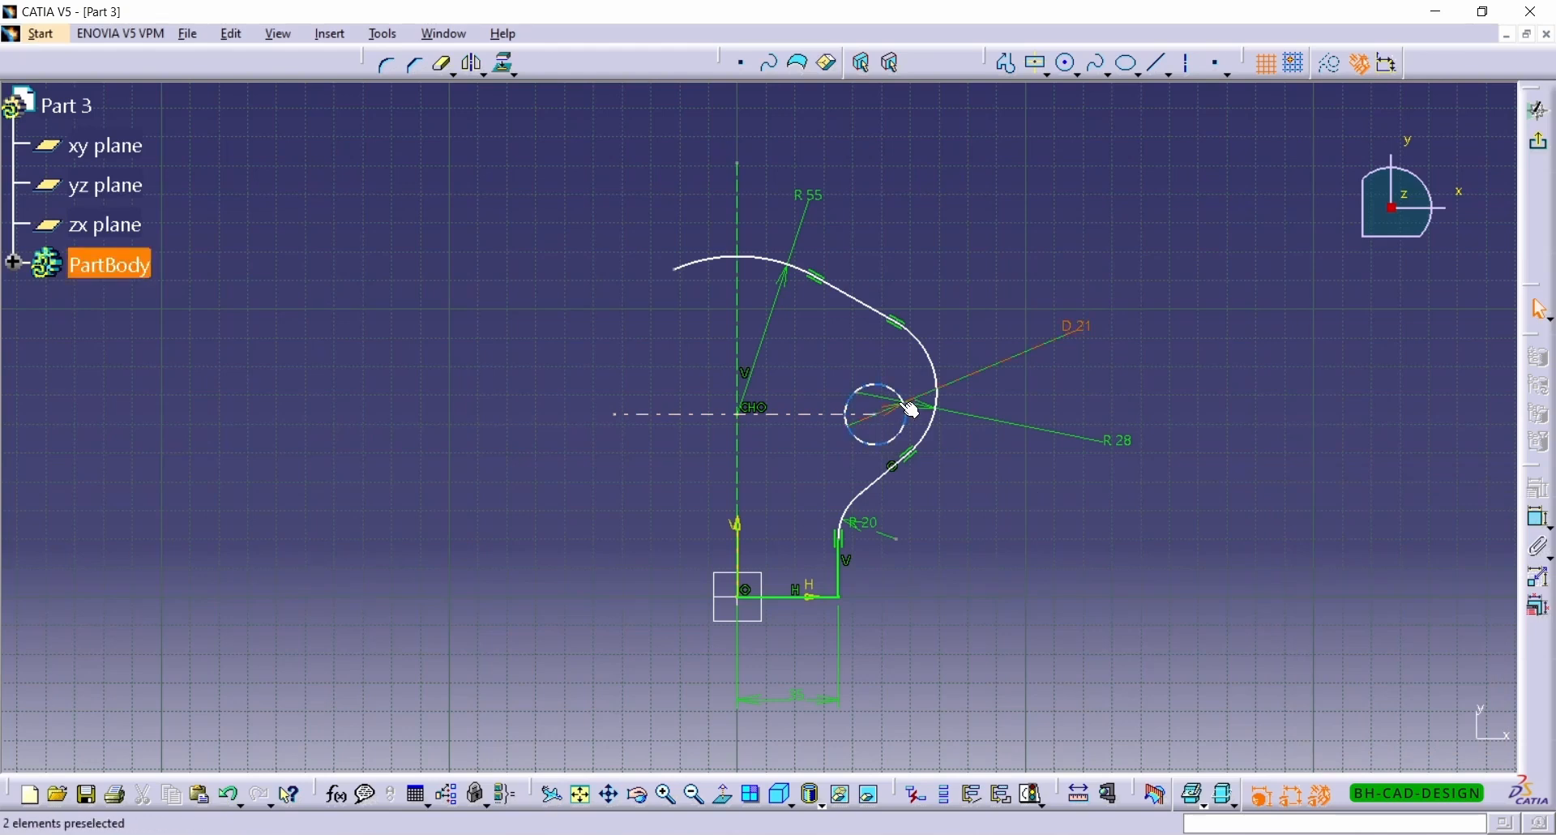
pyautogui.keyDown('ctrl'); pyautogui.click(938, 374); pyautogui.keyUp('ctrl')
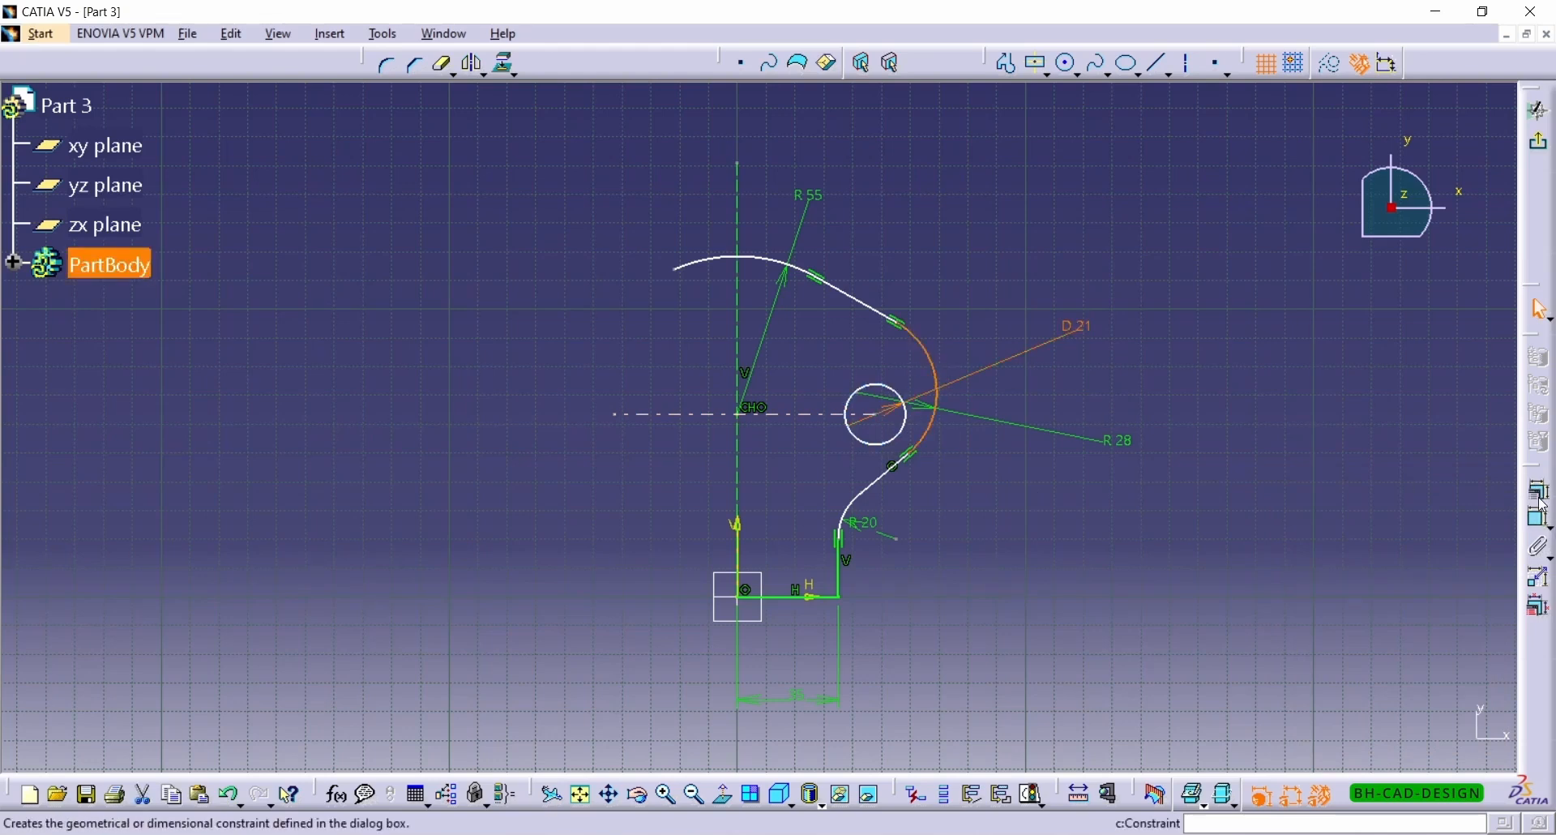
pyautogui.click(1544, 511)
pyautogui.click(1465, 743)
# Step: Make the 21 mm hole circle concentric with the 28 mm radius arc
pyautogui.click(881, 365)
pyautogui.click(886, 388)
pyautogui.keyDown('ctrl'); pyautogui.click(939, 364); pyautogui.keyUp('ctrl')
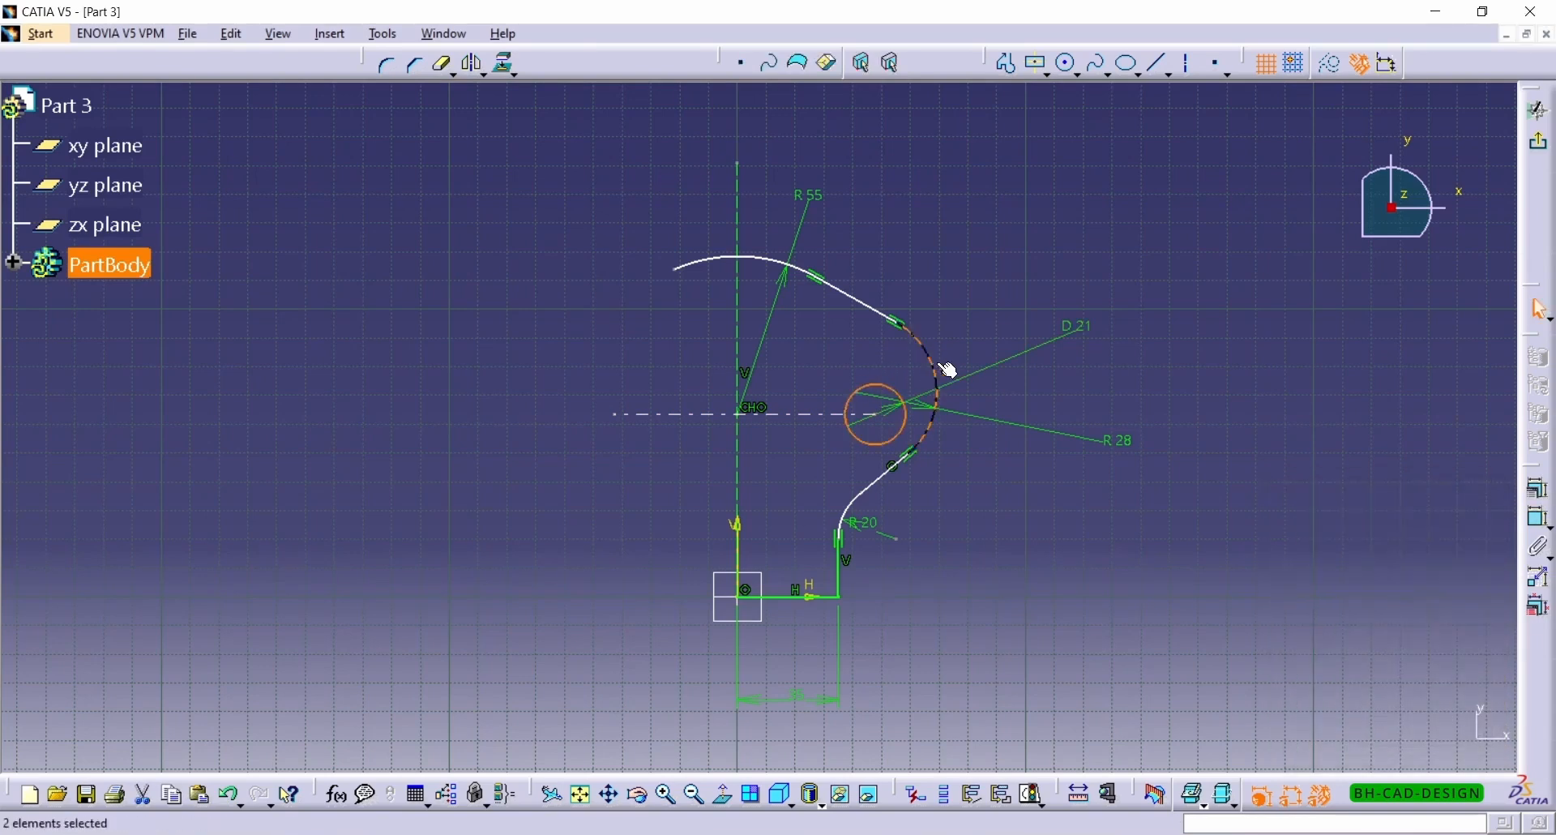
pyautogui.click(1540, 490)
pyautogui.click(1457, 569)
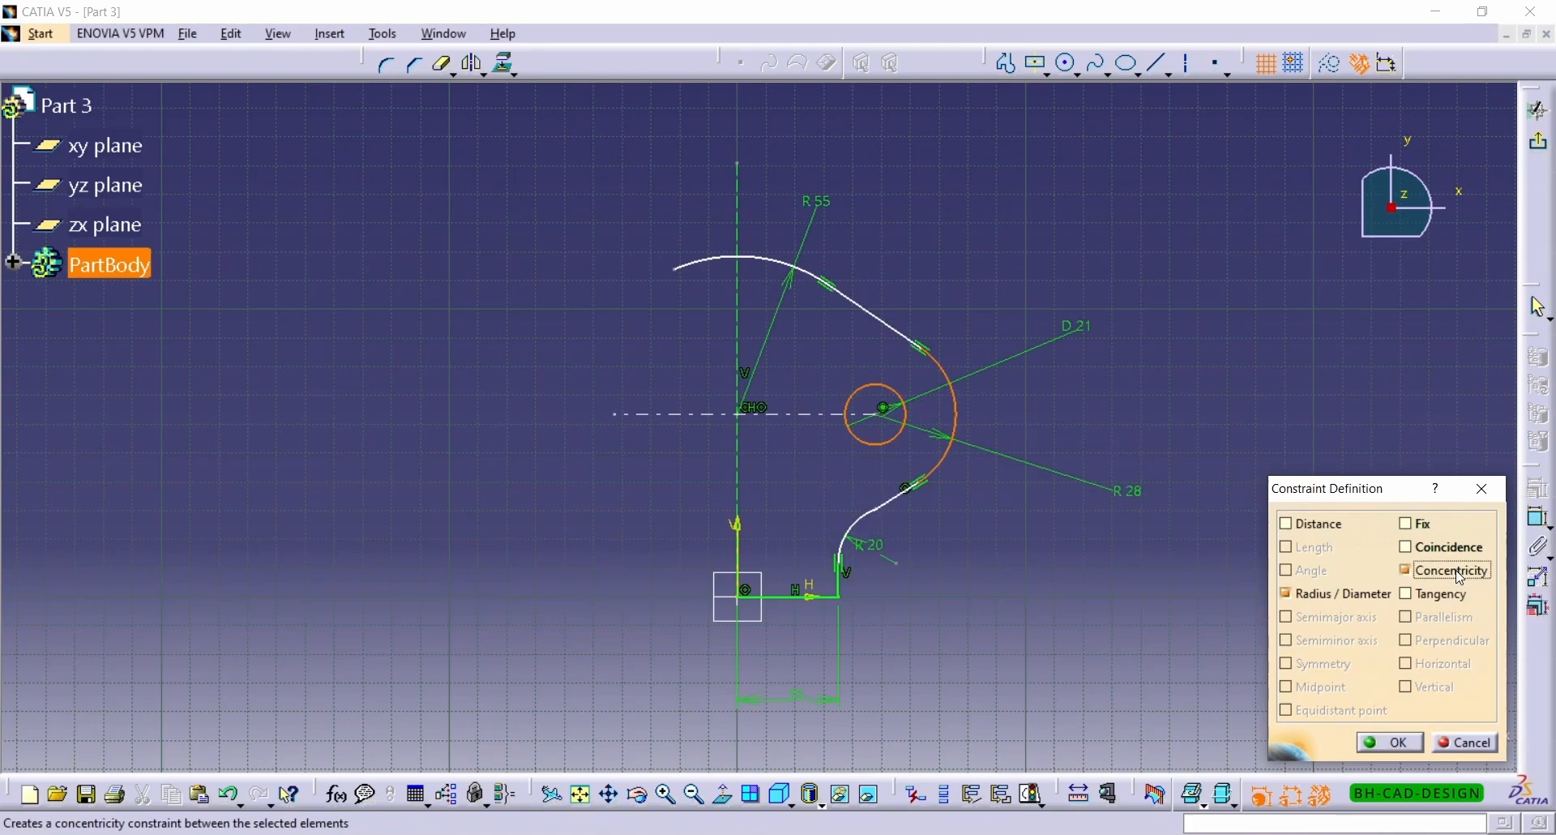
pyautogui.click(1391, 742)
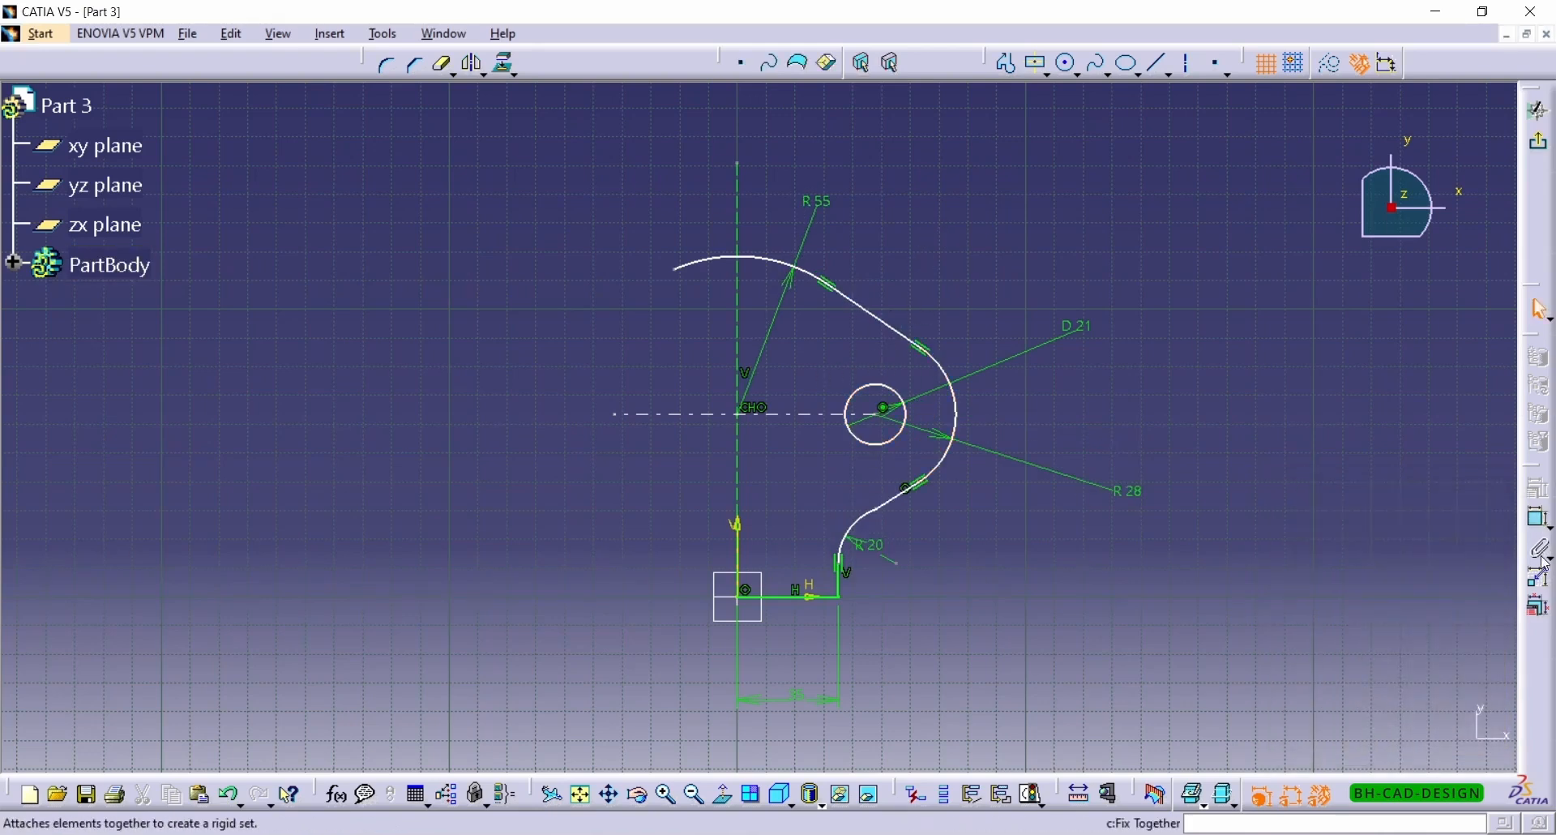
# Step: Check the reference drawing and try to dimension the distance between the vertical axis and the hole circle's edge
pyautogui.click(1540, 517)
pyautogui.hotkey('alt', 'Tab')
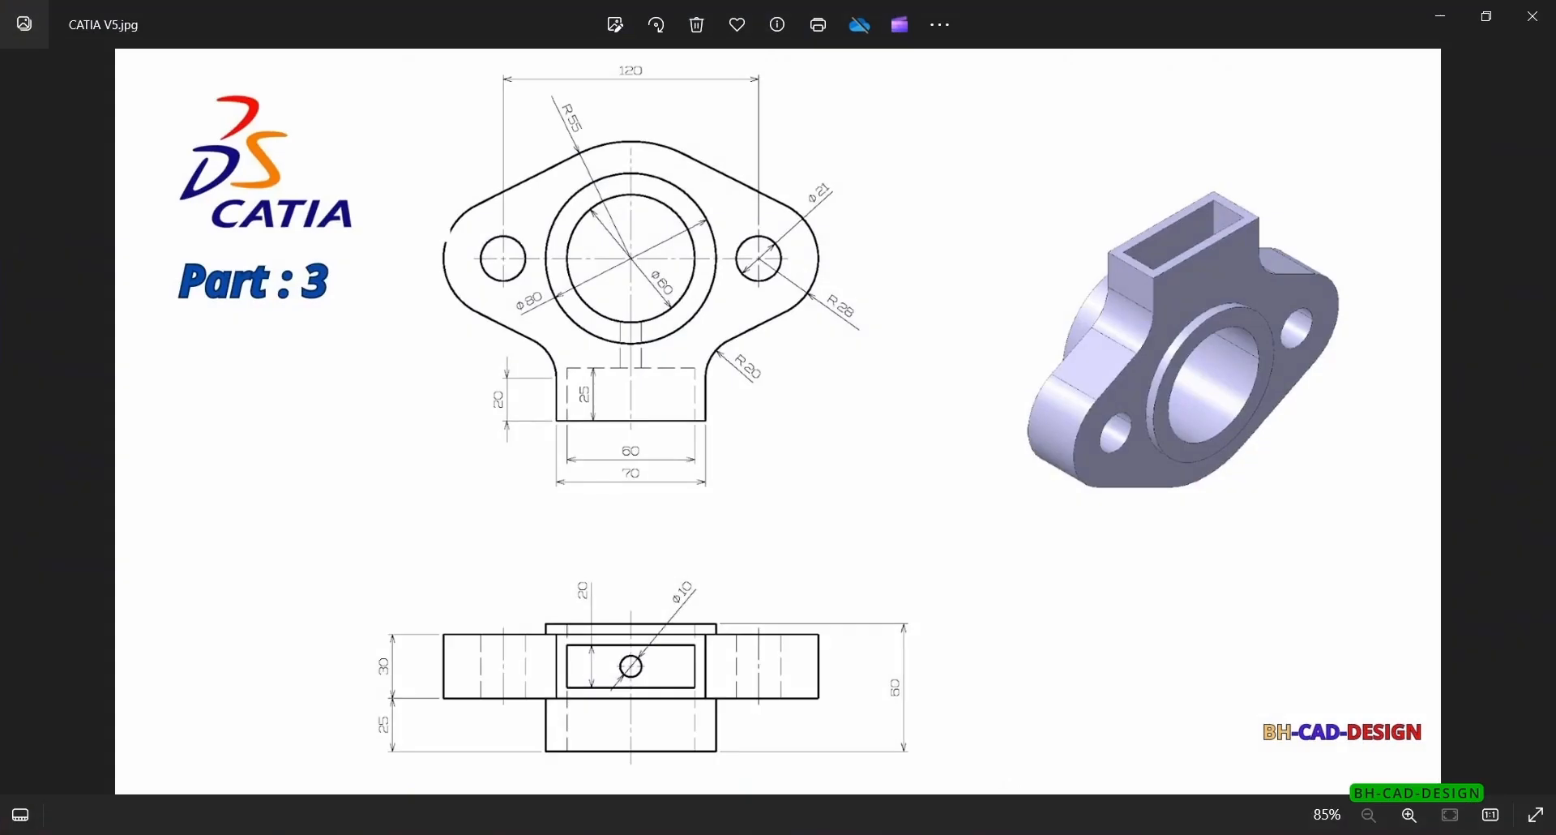
pyautogui.hotkey('alt', 'Tab')
pyautogui.click(896, 438)
pyautogui.click(739, 459)
pyautogui.click(833, 162)
pyautogui.doubleClick(833, 156)
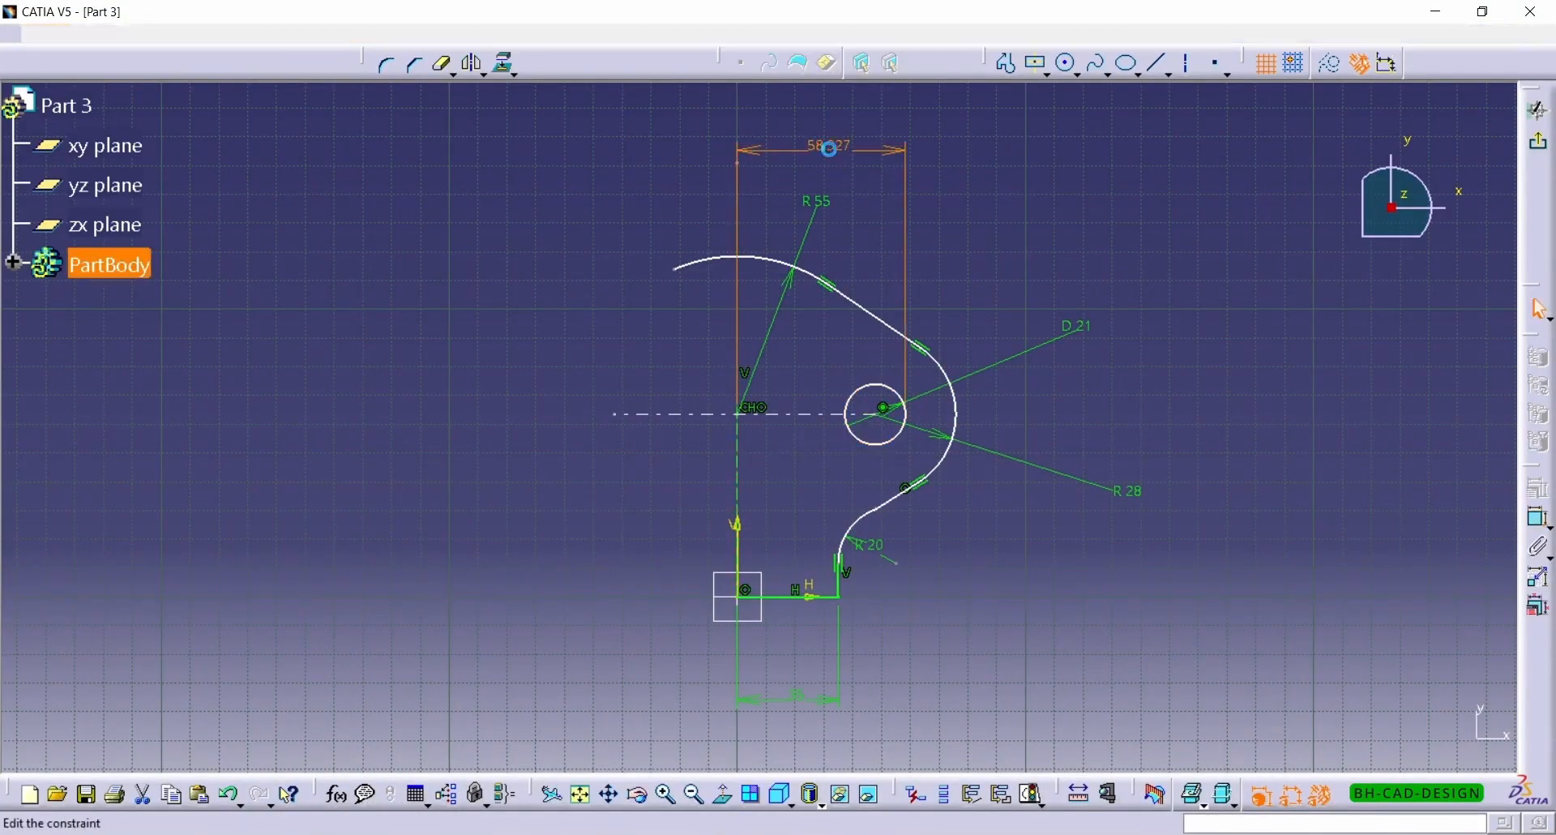
pyautogui.click(1466, 743)
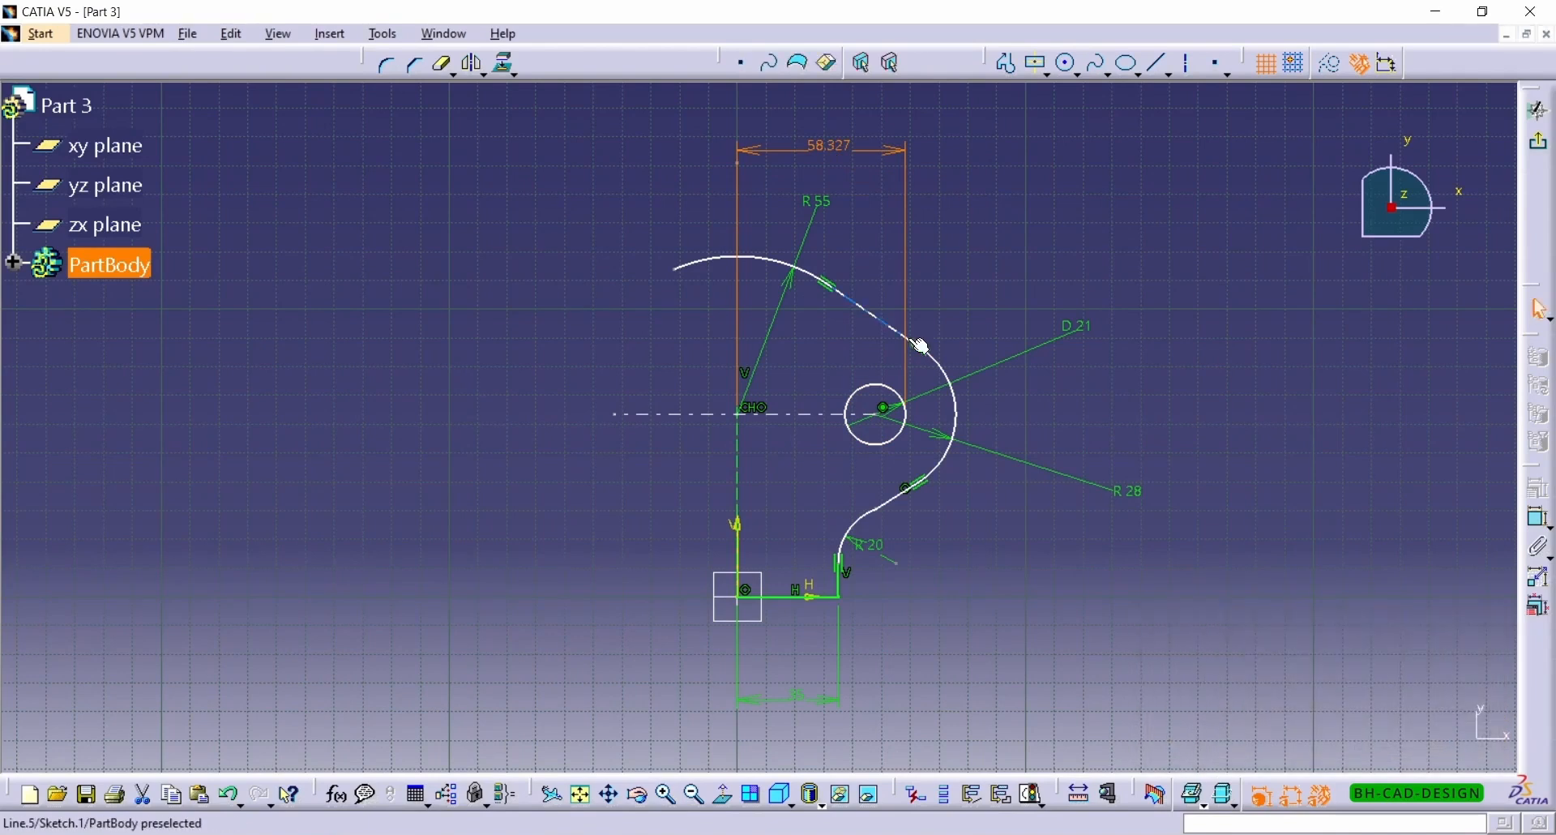
pyautogui.hotkey('ctrl', 'z')
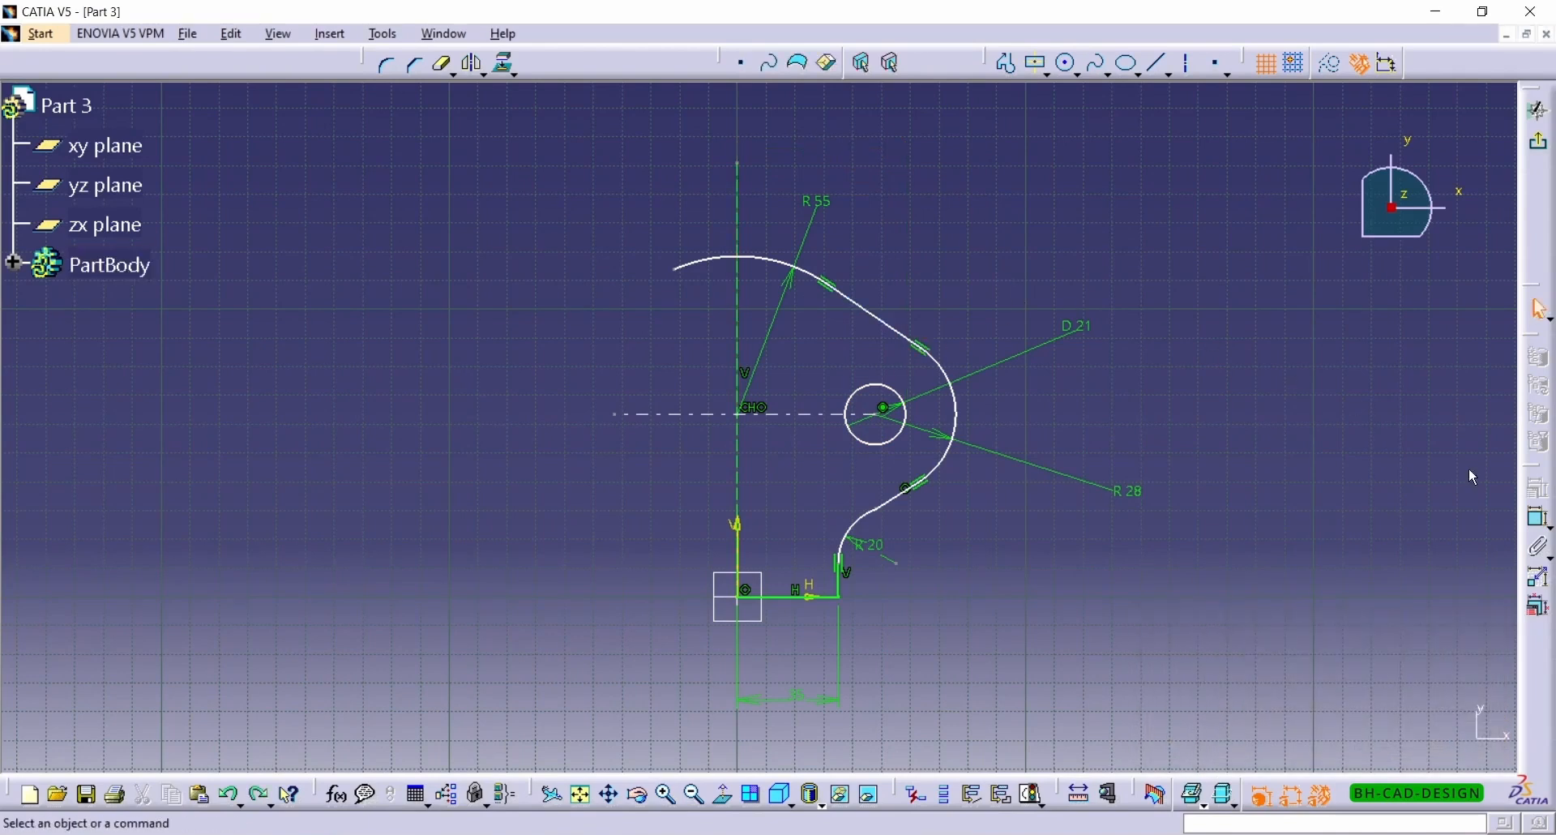
# Step: Dimension the horizontal distance from the hole circle's center to the vertical axis and set it to 60 mm
pyautogui.click(1538, 518)
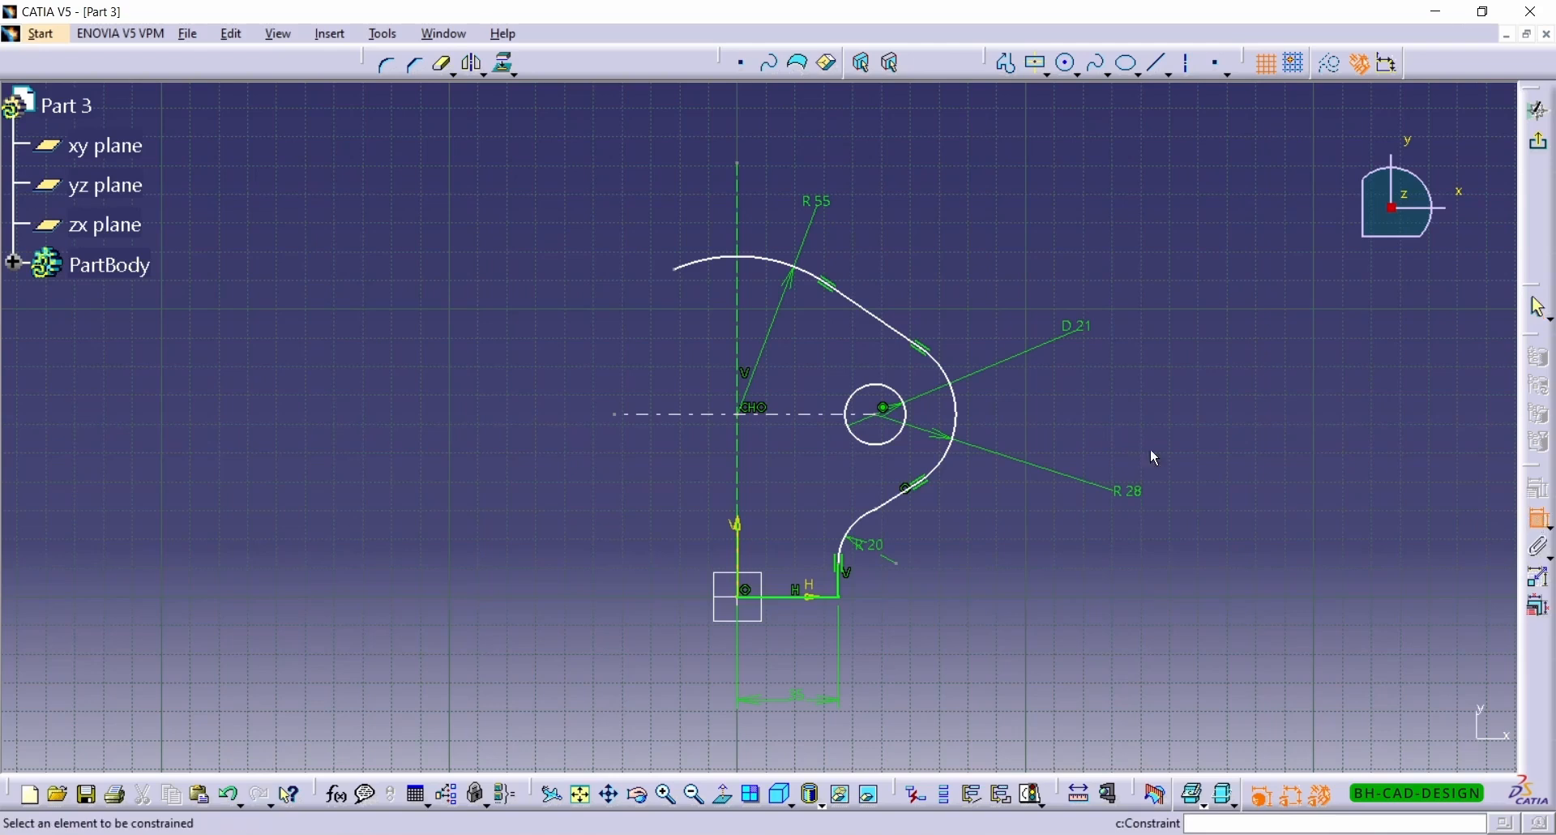
pyautogui.click(877, 428)
pyautogui.click(736, 459)
pyautogui.click(834, 159)
pyautogui.doubleClick(831, 157)
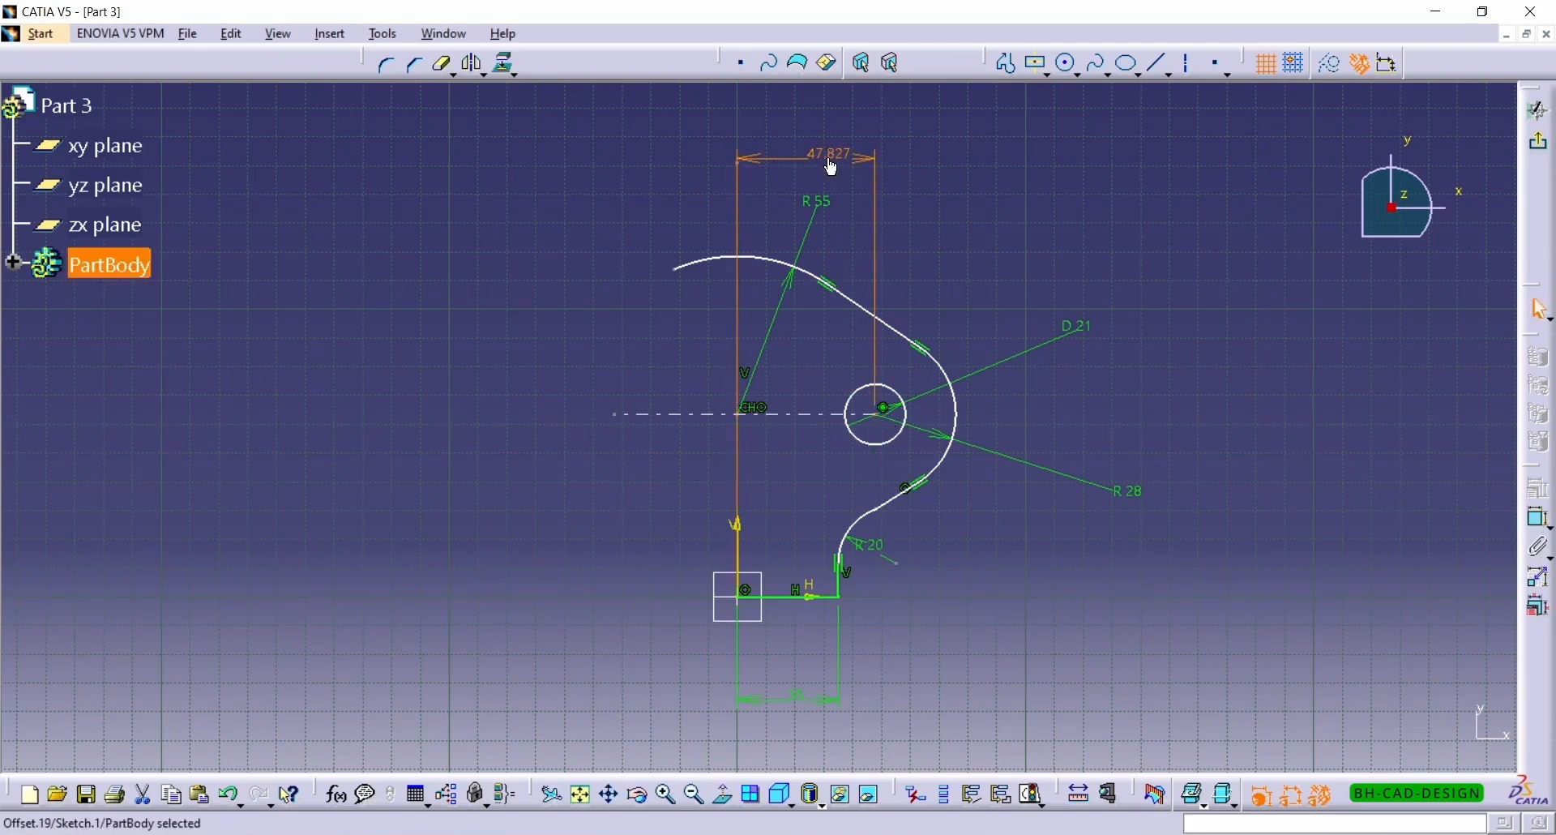
pyautogui.doubleClick(1246, 662)
pyautogui.write('60')
pyautogui.press('Return')
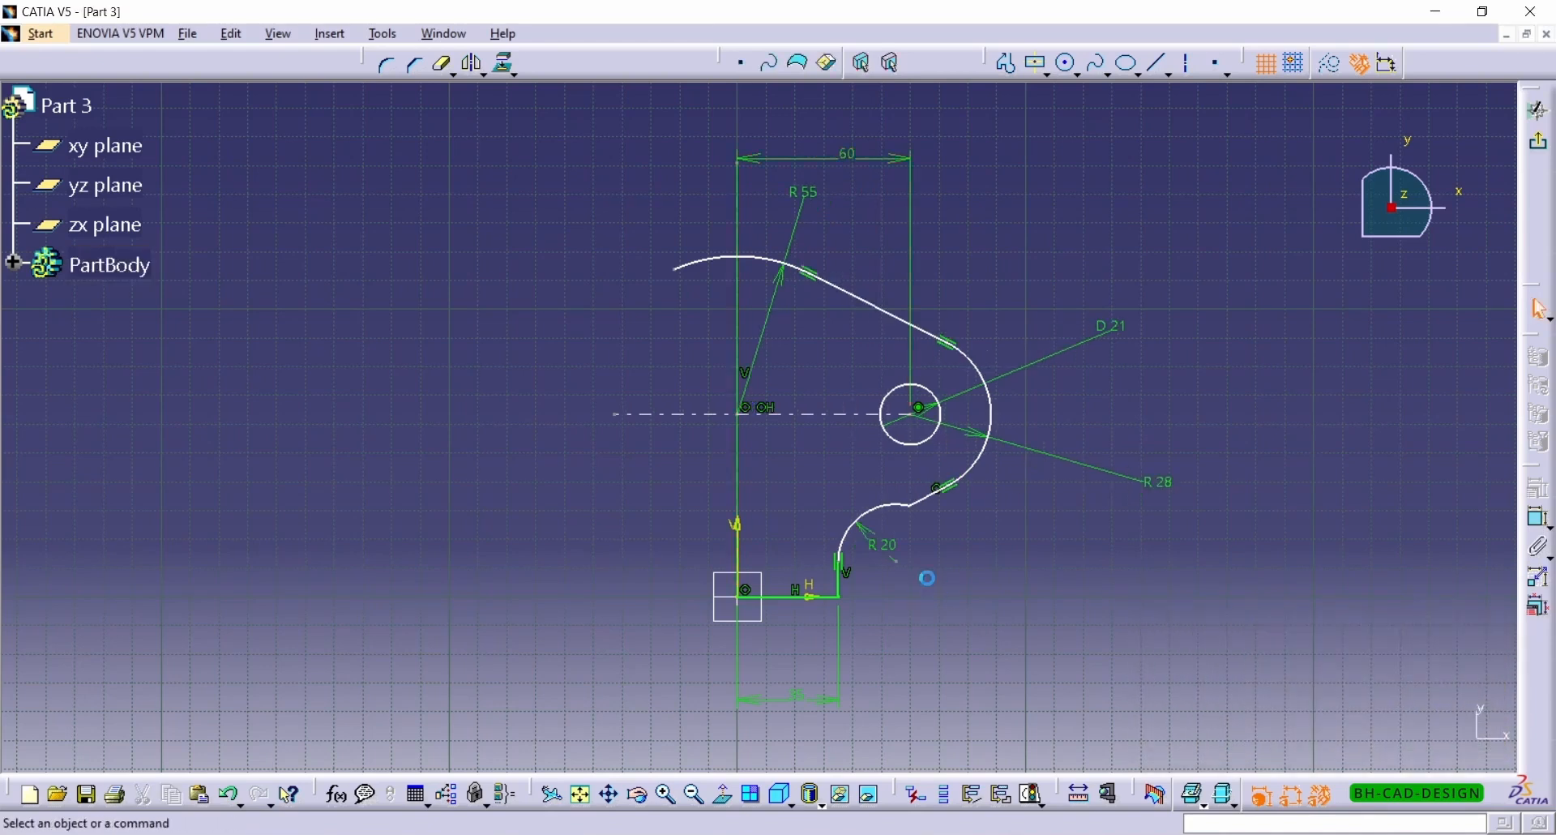
pyautogui.click(938, 508)
pyautogui.click(1539, 517)
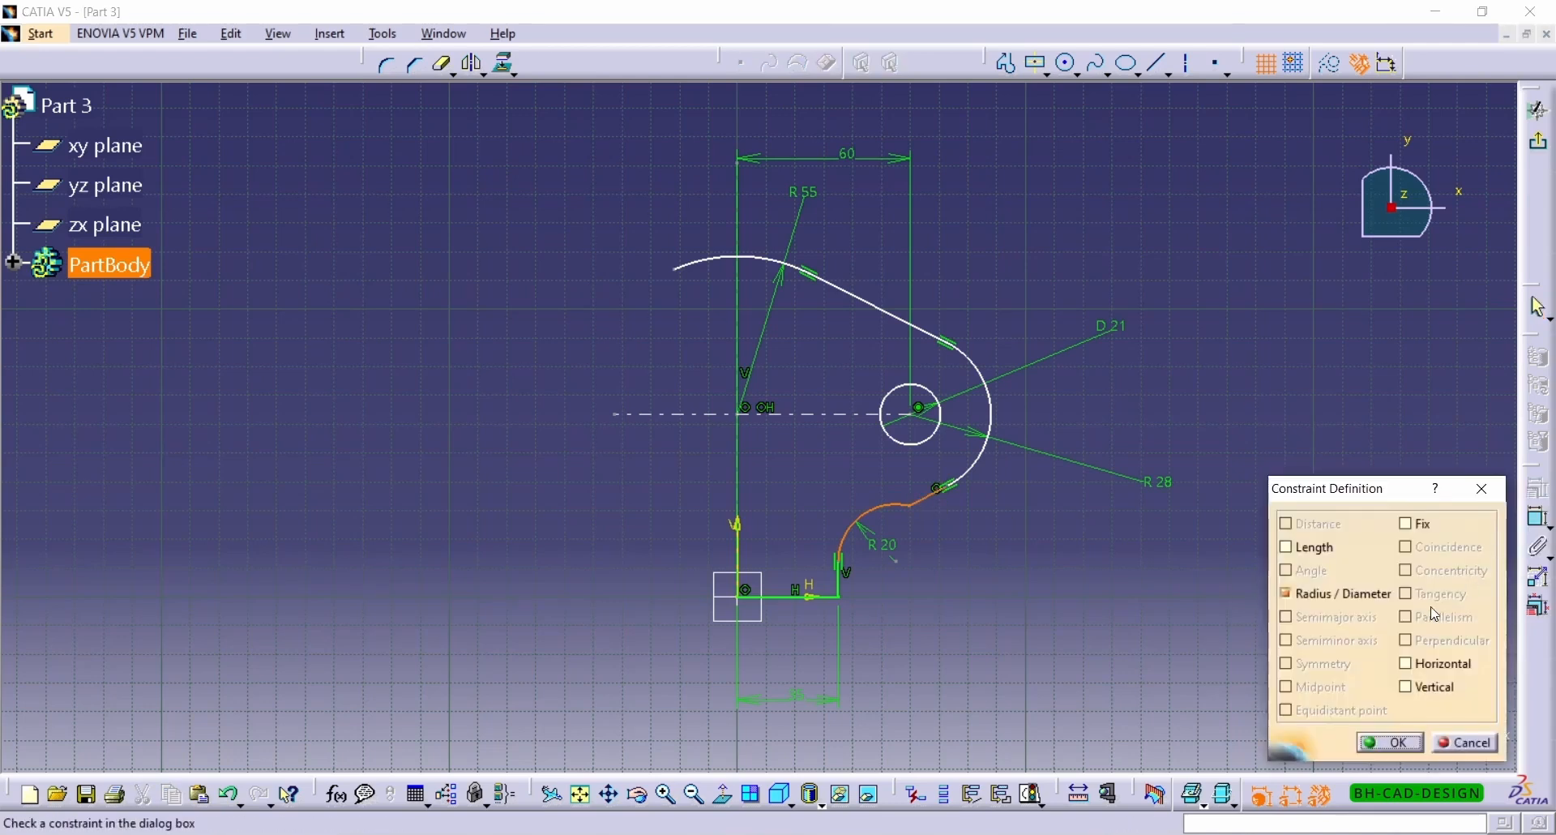
pyautogui.press('Return')
# Step: Make the 20 mm radius arc tangent to the lower slanted line of the profile
pyautogui.click(901, 510)
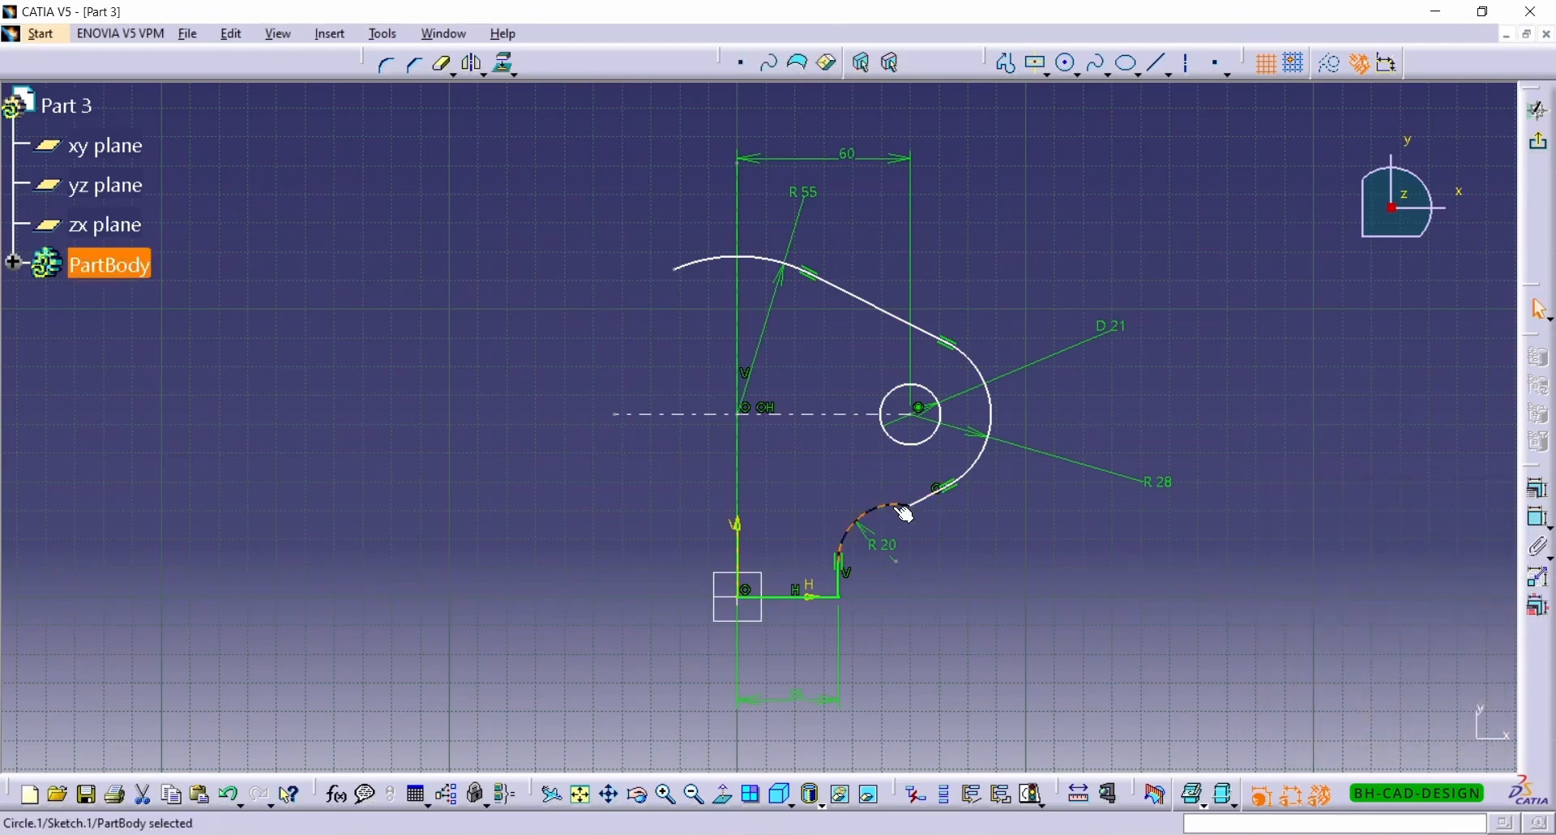
pyautogui.keyDown('ctrl'); pyautogui.click(931, 509); pyautogui.keyUp('ctrl')
pyautogui.click(1544, 493)
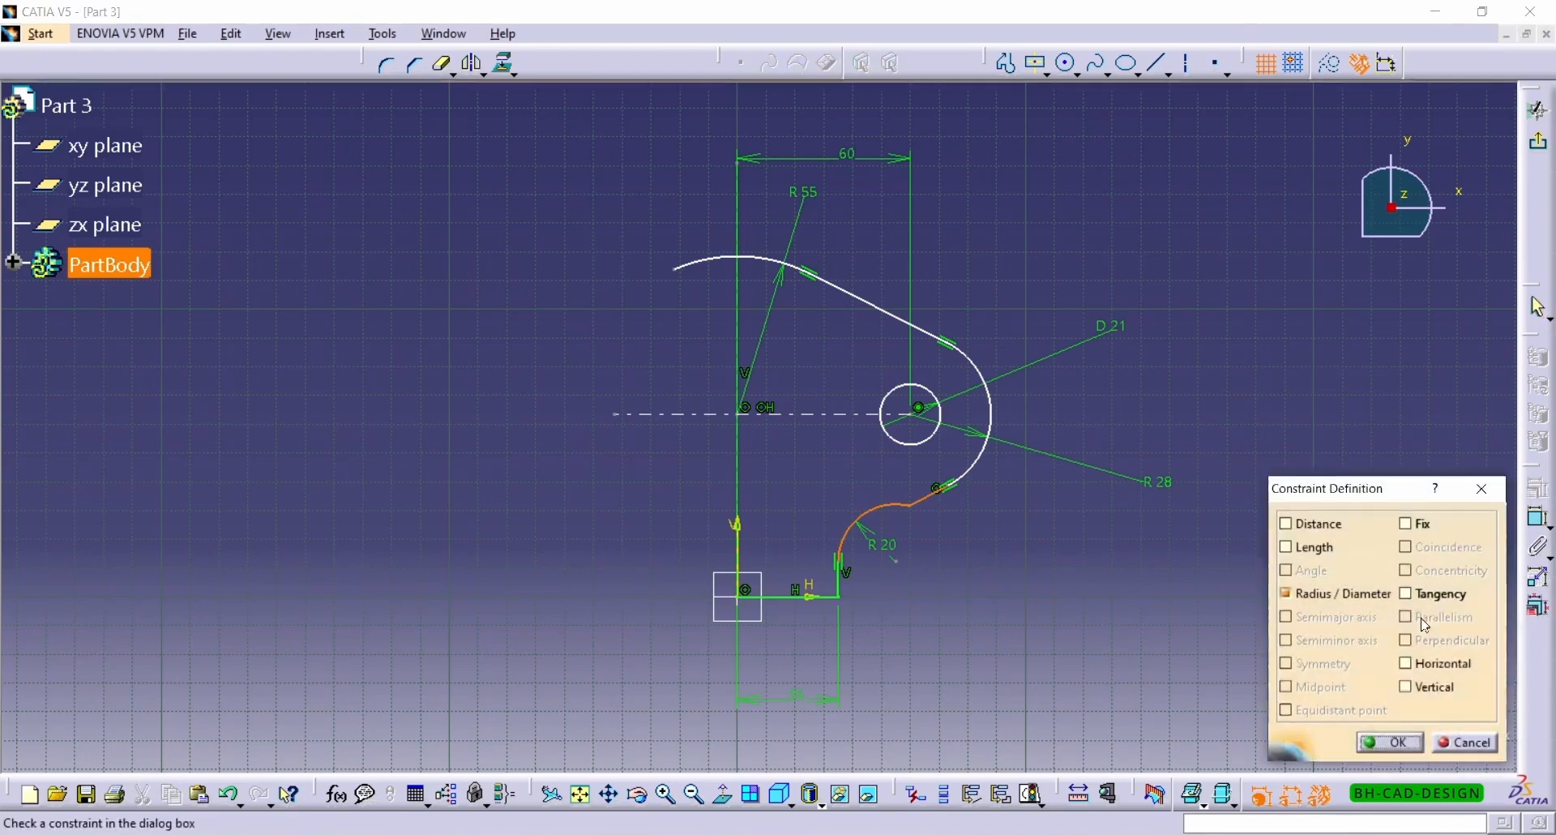
pyautogui.click(1420, 594)
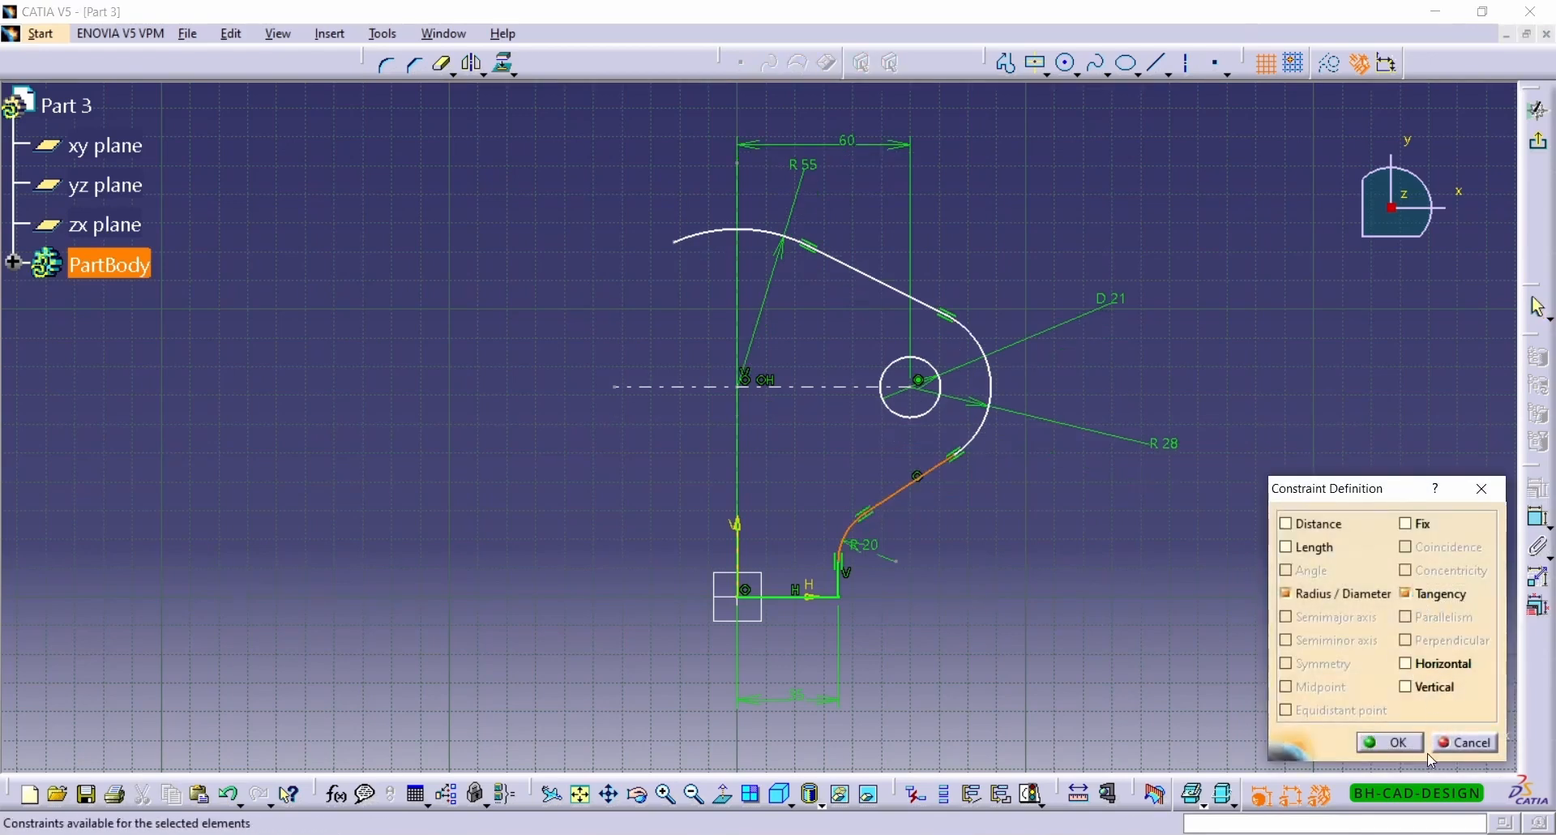
pyautogui.click(1391, 743)
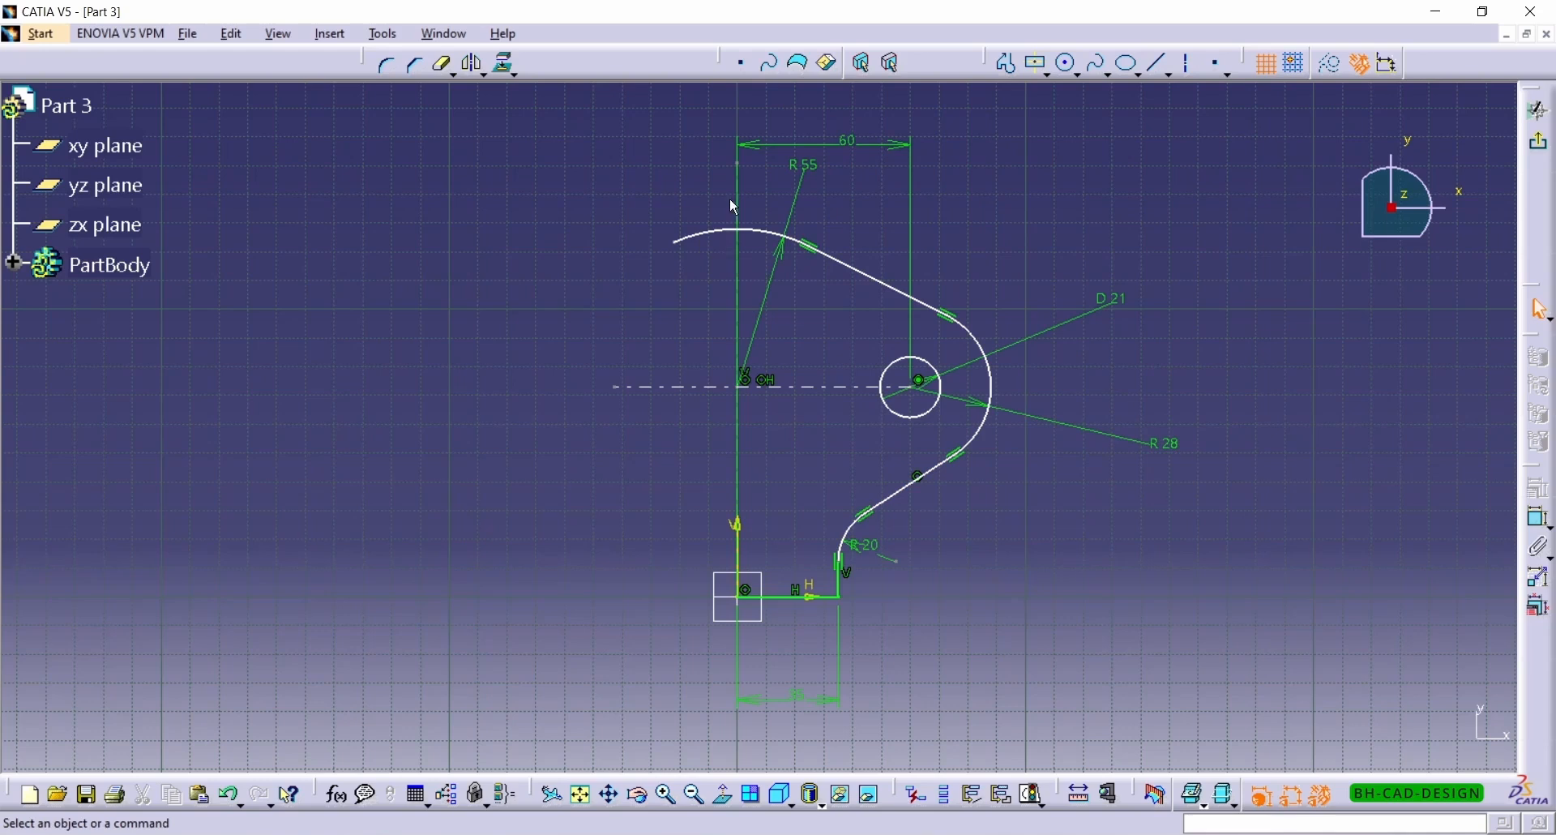
# Step: Trim away the part of the 55 mm radius arc beyond the vertical axis and move its endpoint upward along the axis
pyautogui.click(446, 67)
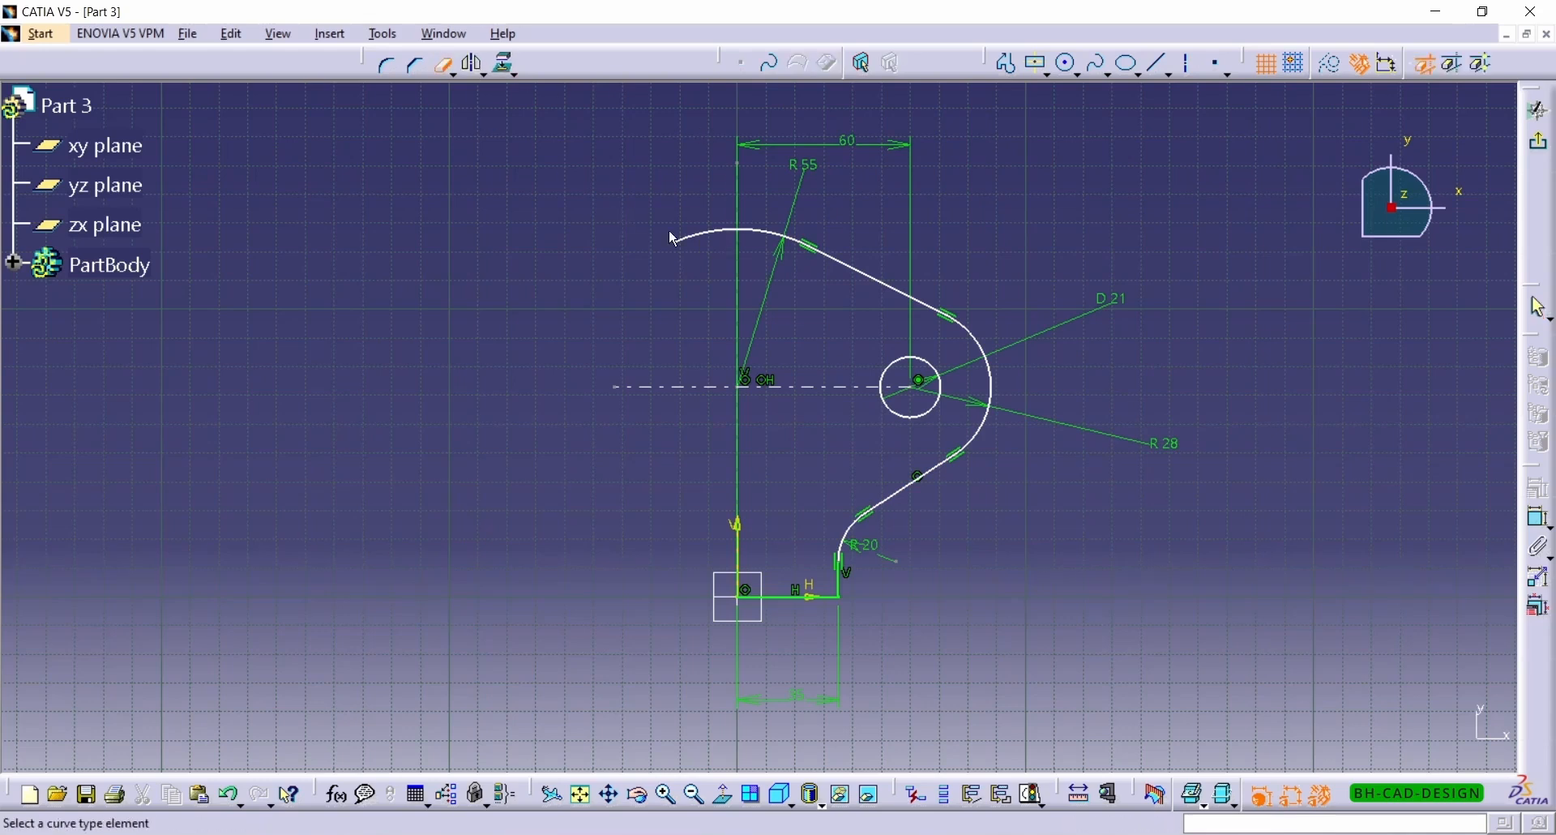
pyautogui.click(694, 237)
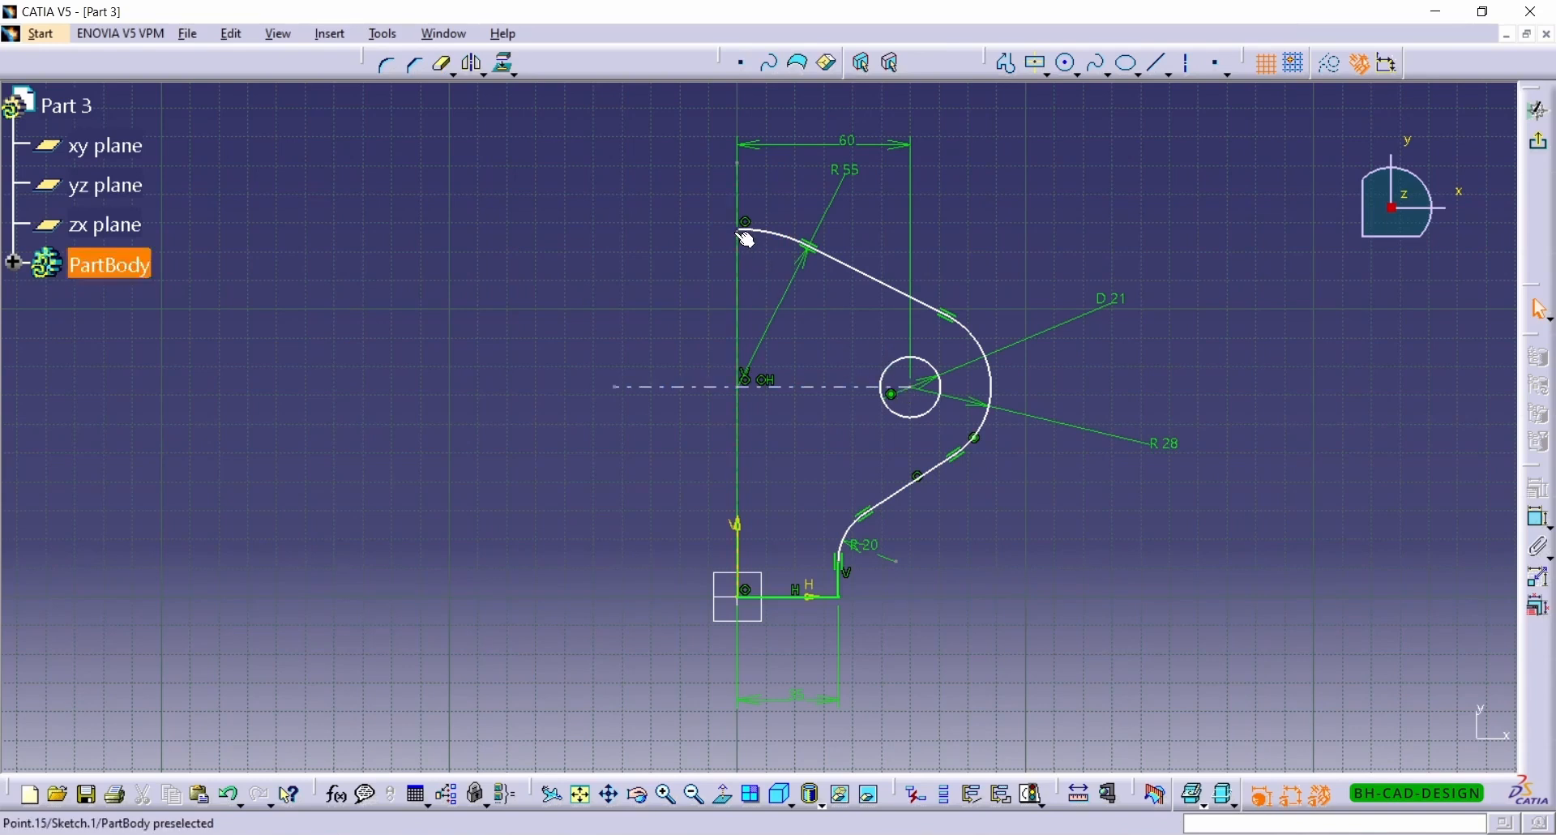
pyautogui.moveTo(745, 239)
pyautogui.mouseDown()
pyautogui.moveTo(747, 197)
pyautogui.moveTo(746, 214)
pyautogui.mouseUp()
# Step: Check the reference drawing, dimension the short vertical edge at the base of the profile and set its length to 20 mm
pyautogui.click(1537, 517)
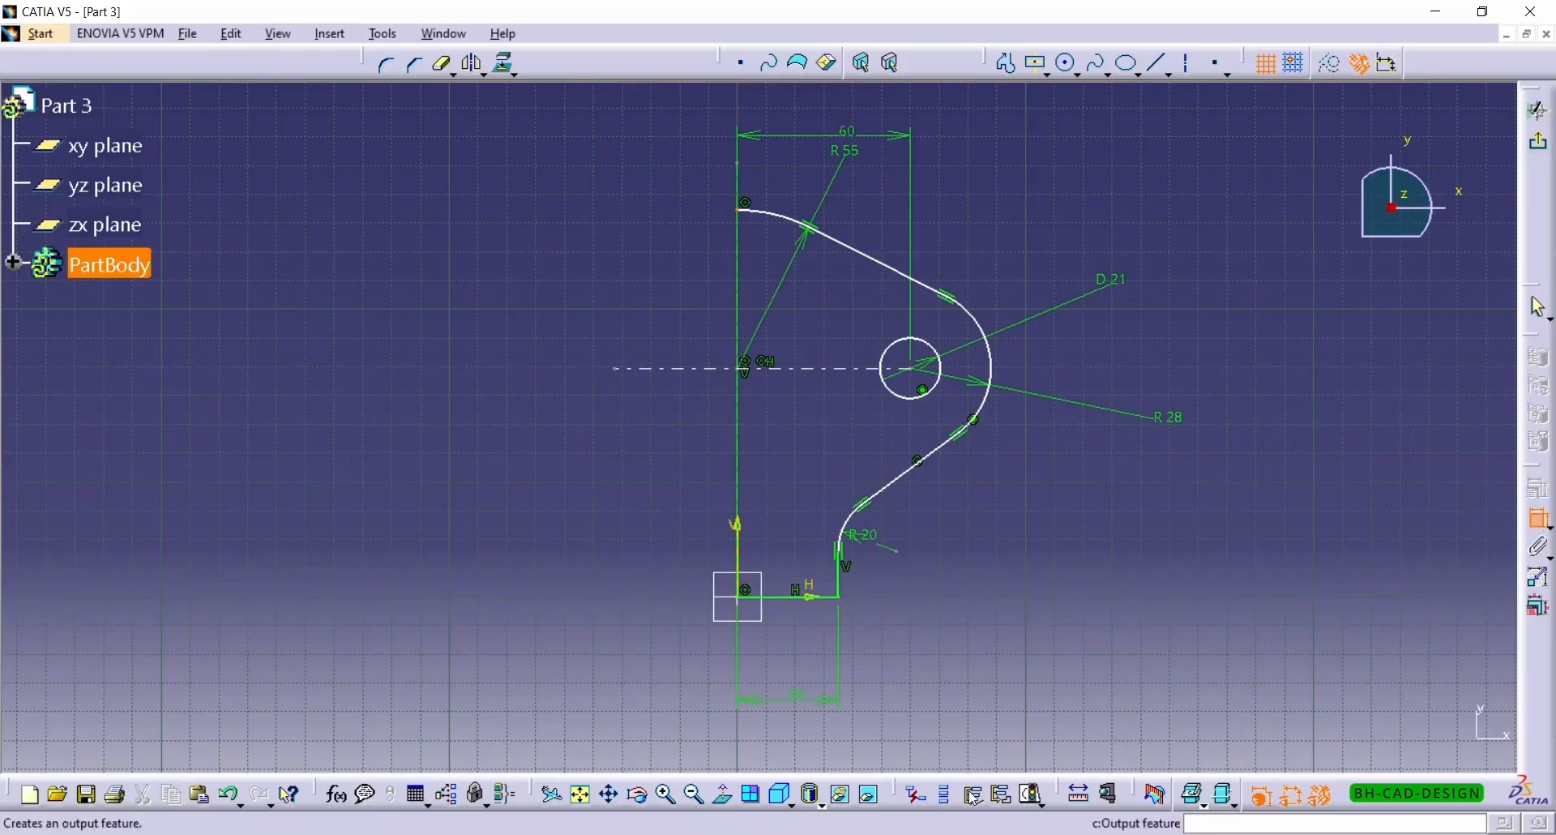
pyautogui.click(932, 833)
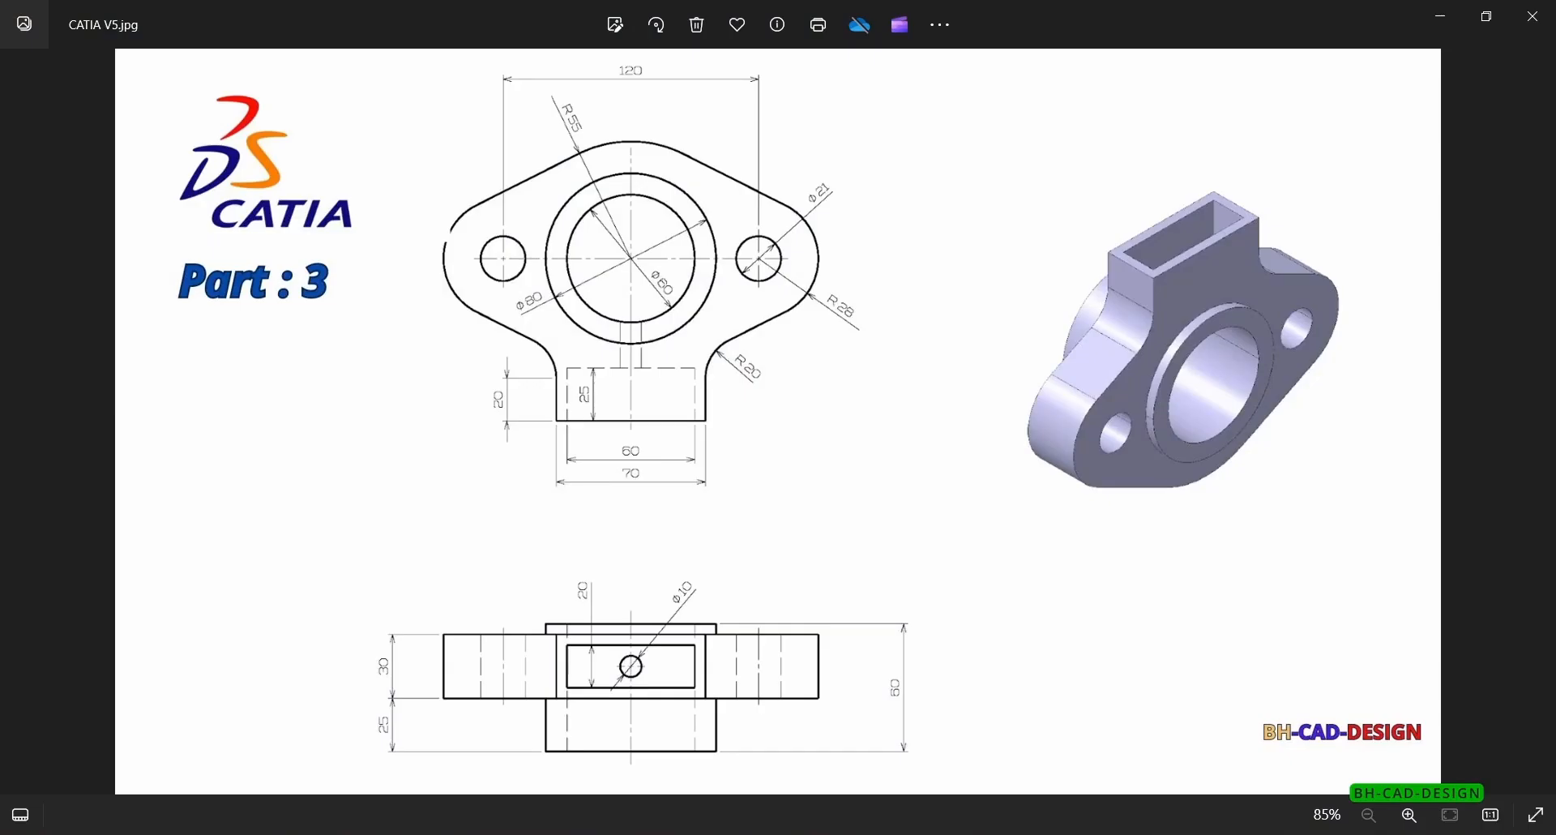
pyautogui.hotkey('alt', 'Tab')
pyautogui.click(841, 582)
pyautogui.click(986, 585)
pyautogui.click(838, 581)
pyautogui.click(980, 586)
pyautogui.doubleClick(981, 585)
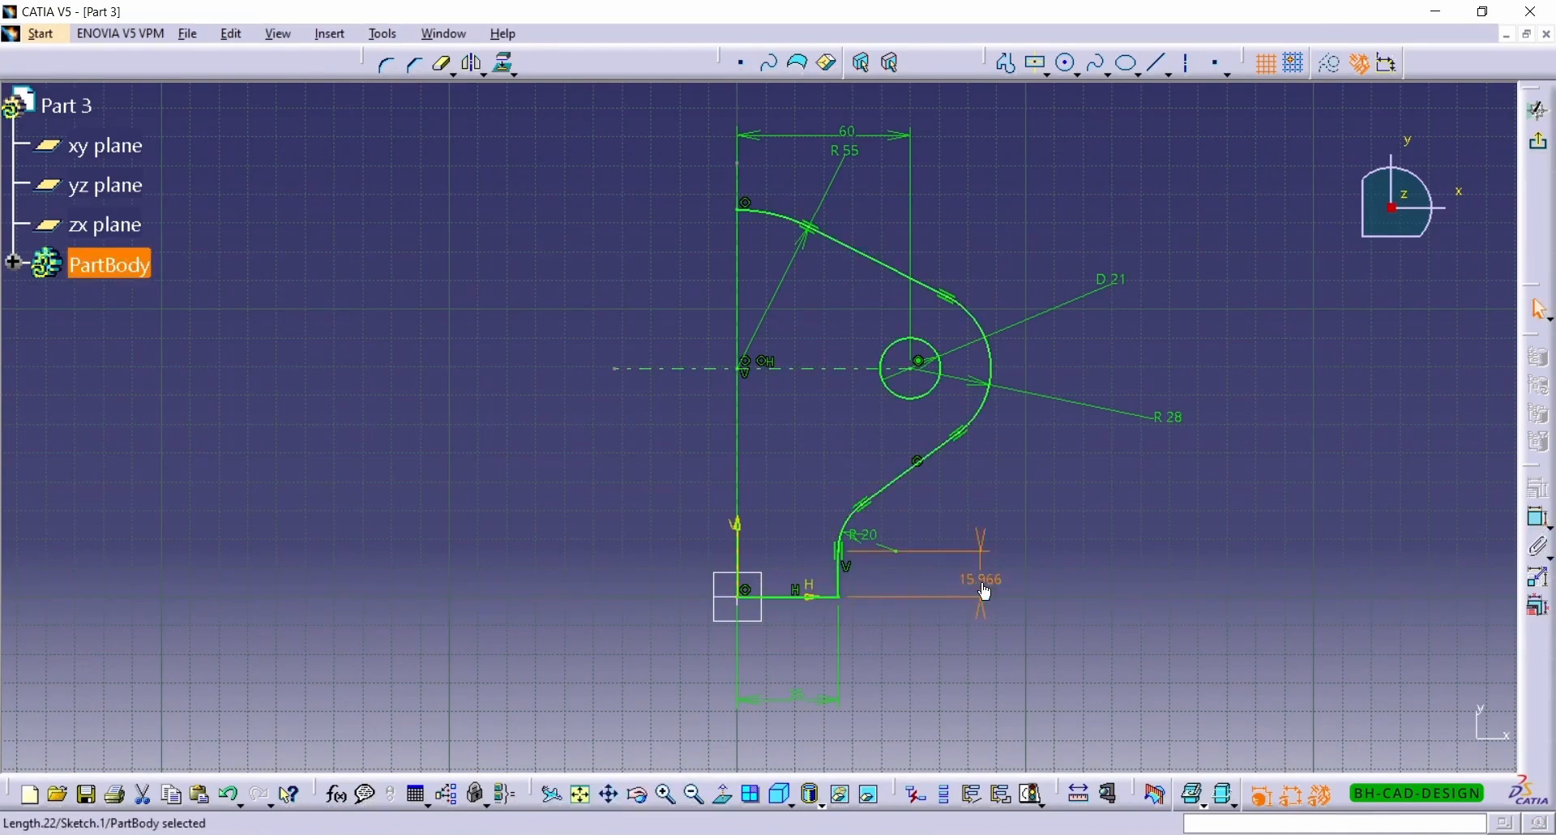
pyautogui.write('20')
pyautogui.press('Return')
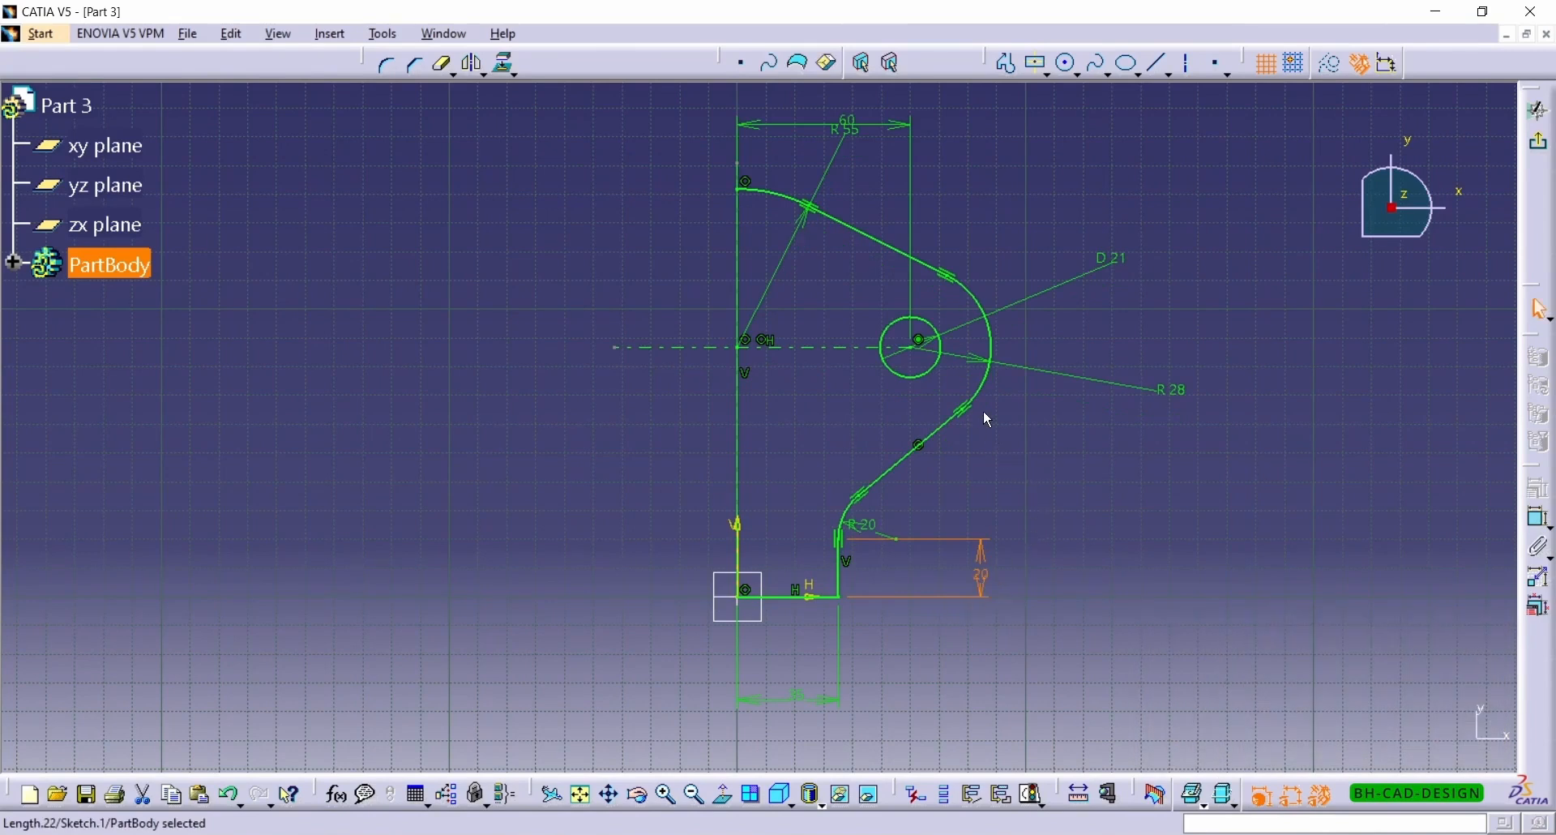
# Step: Mirror the half profile and its hole circle about the vertical axis
pyautogui.moveTo(577, 102)
pyautogui.mouseDown()
pyautogui.moveTo(692, 247)
pyautogui.moveTo(1153, 620)
pyautogui.mouseUp()
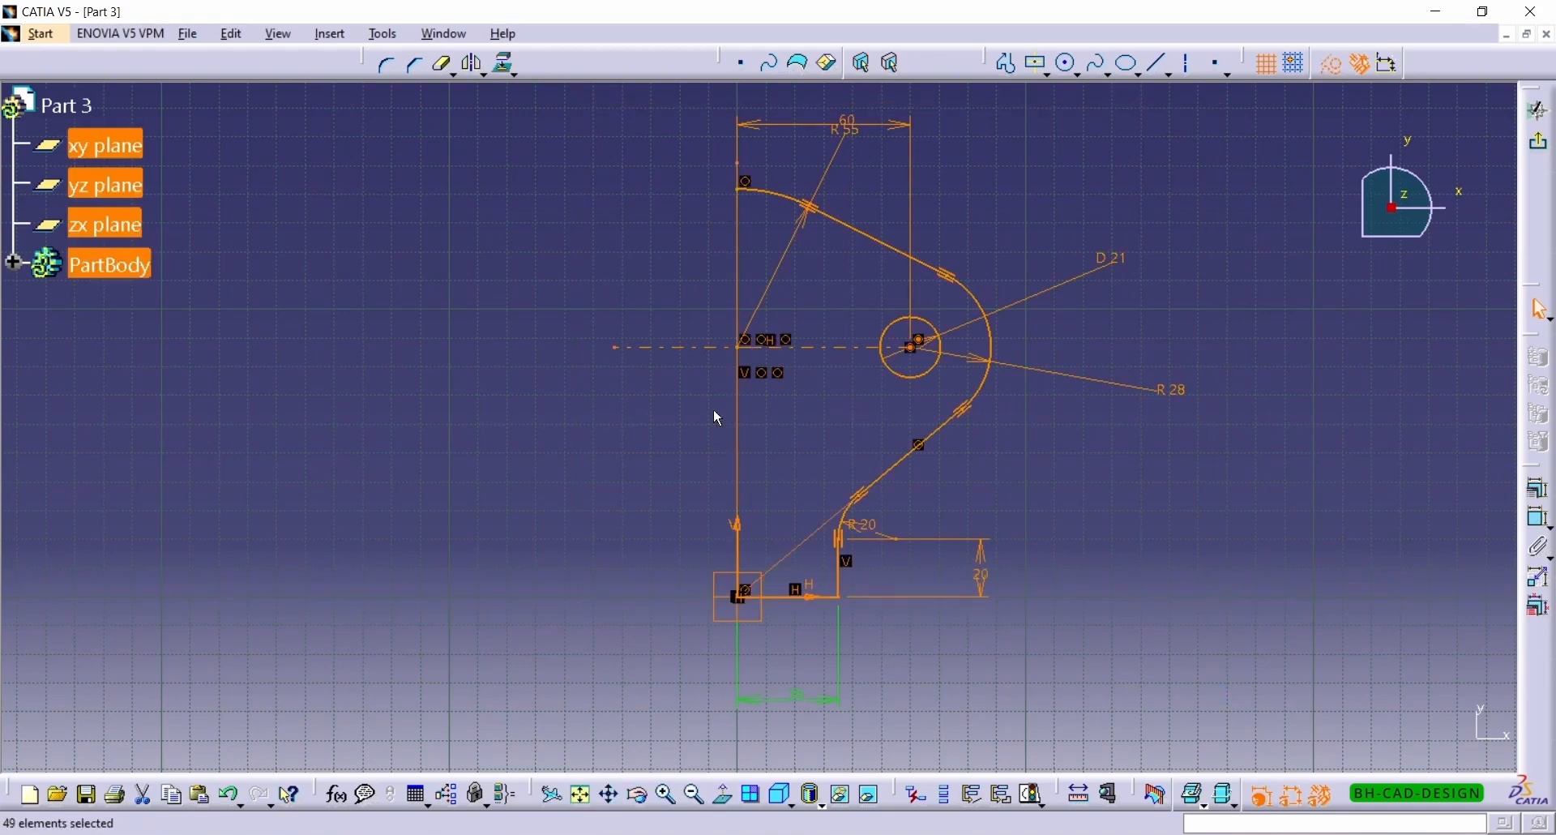
pyautogui.keyDown('ctrl'); pyautogui.click(738, 429); pyautogui.keyUp('ctrl')
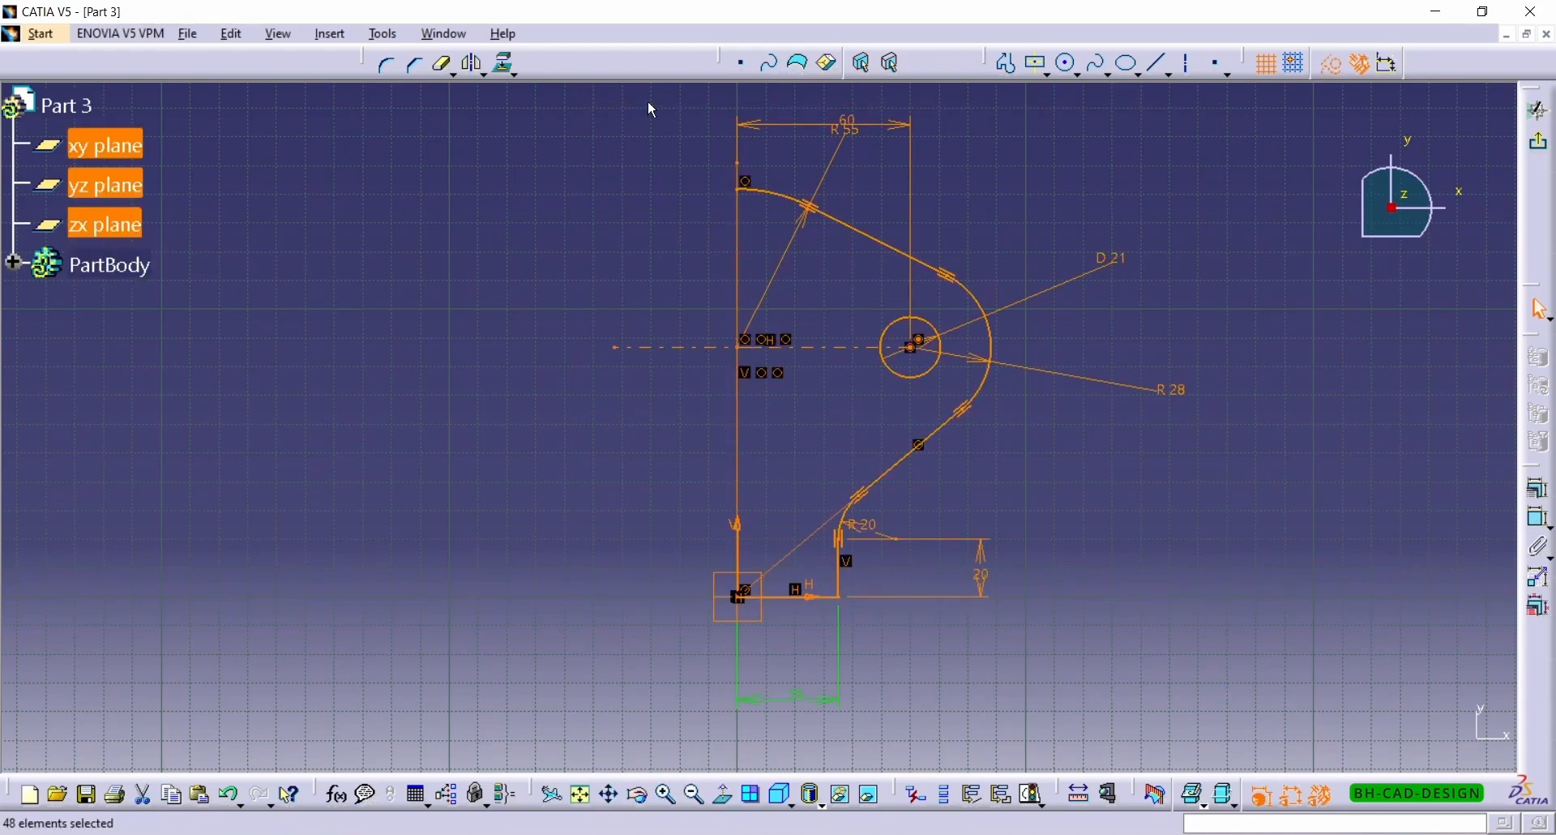
pyautogui.click(472, 63)
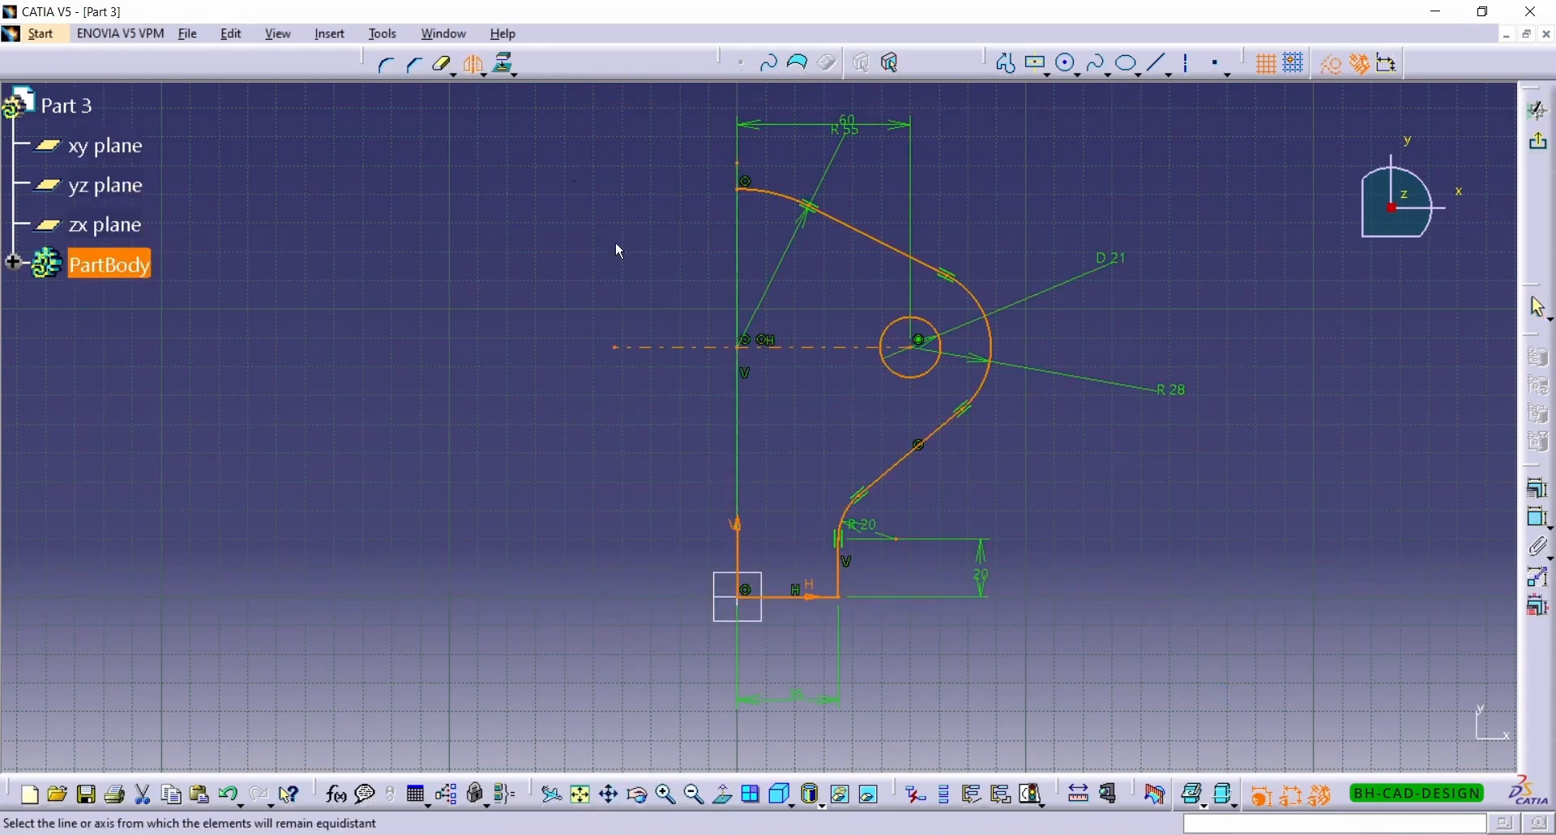
pyautogui.click(735, 454)
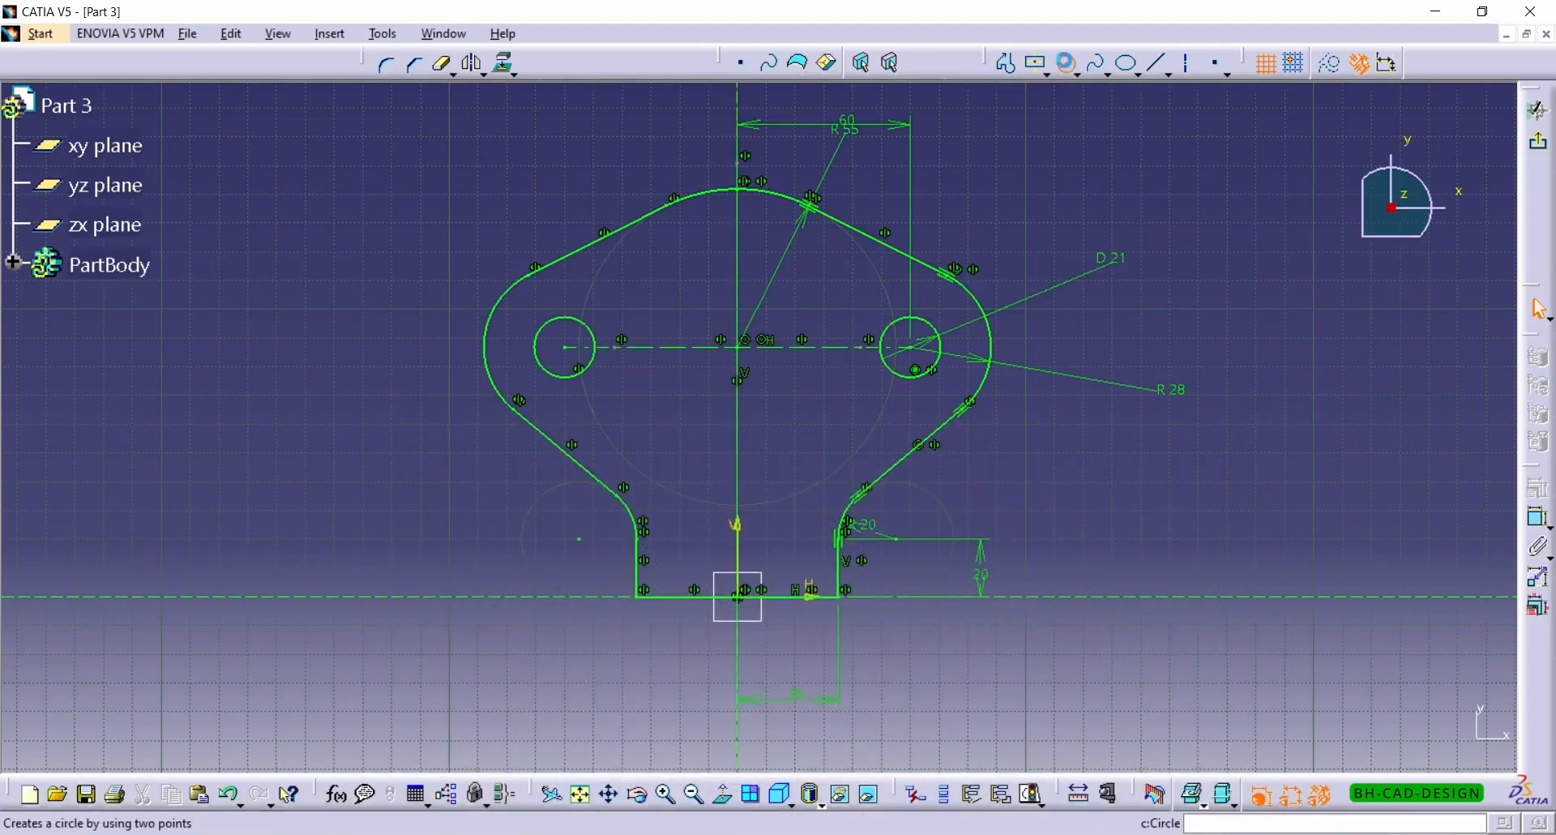
# Step: Draw a large circle centered on the 55 mm radius arc's center, ending just short of the two side holes
pyautogui.click(1067, 63)
pyautogui.click(738, 347)
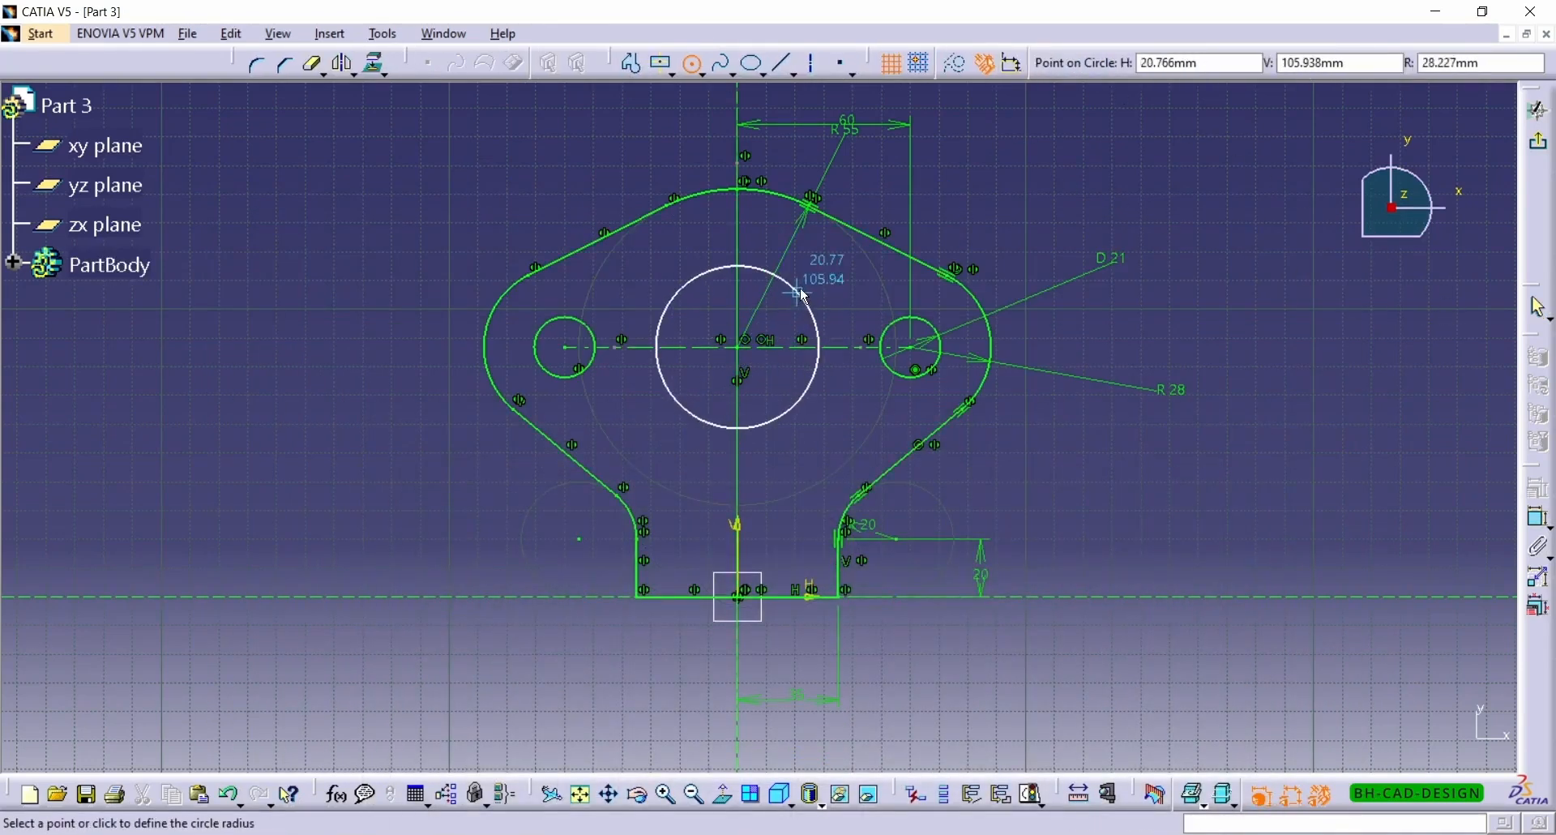
pyautogui.click(811, 247)
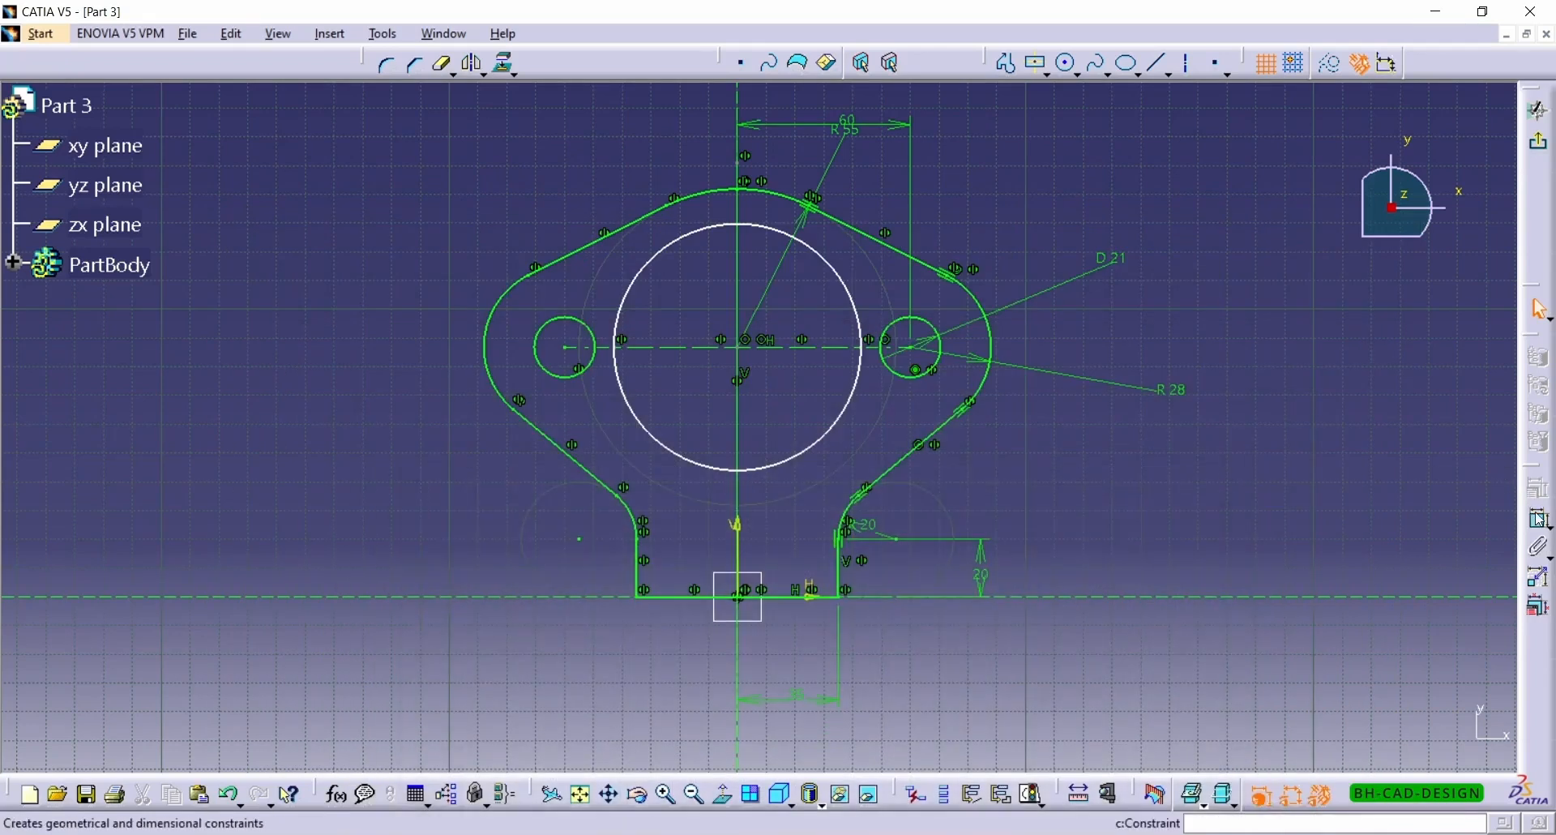
# Step: Dimension the large central circle and set its diameter to 80 mm
pyautogui.click(1537, 514)
pyautogui.click(853, 406)
pyautogui.click(1269, 334)
pyautogui.doubleClick(1271, 336)
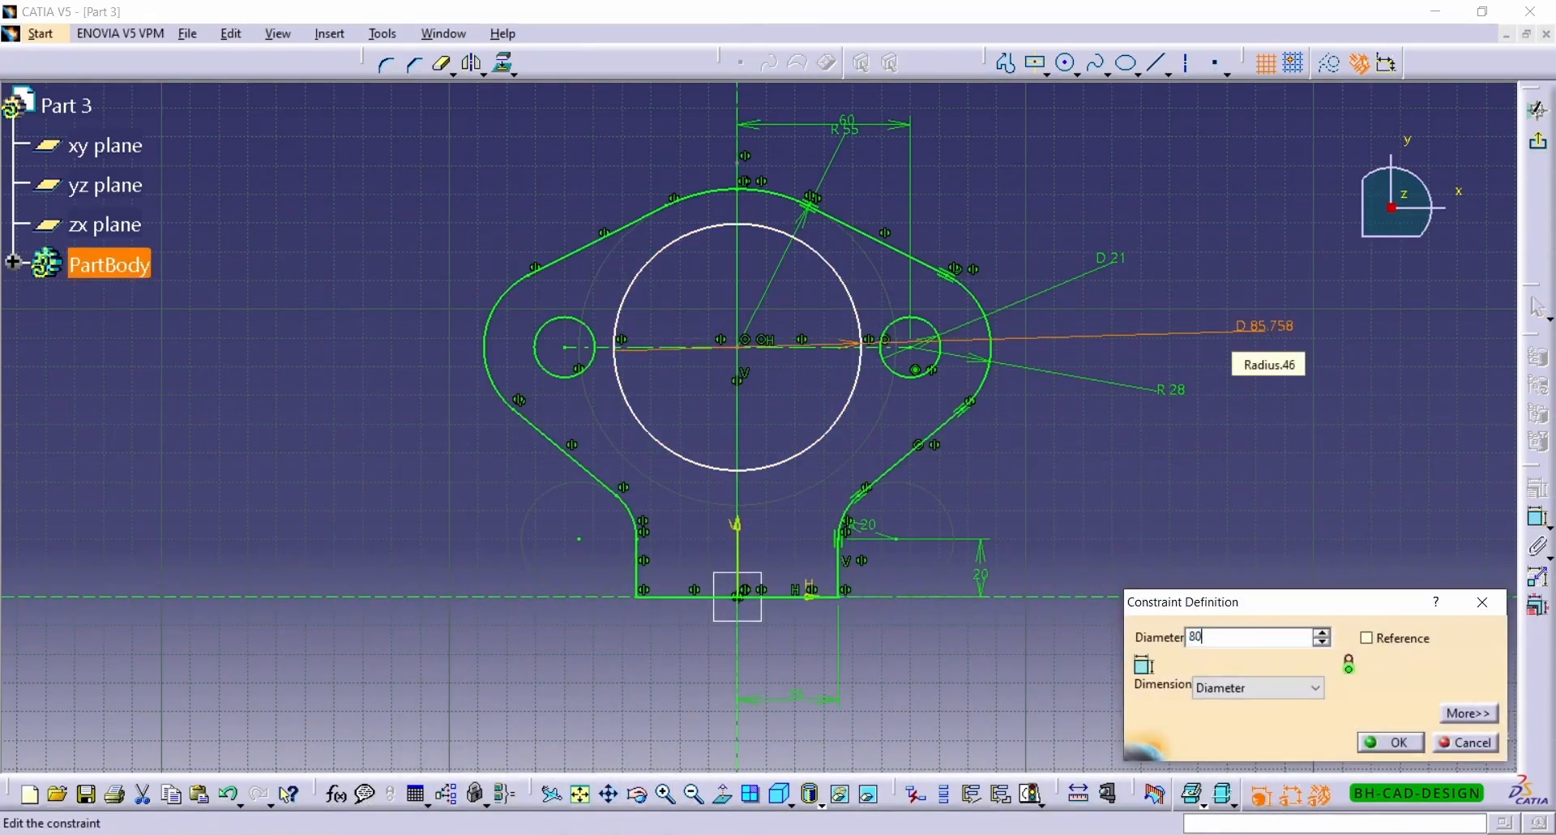
pyautogui.press('Return')
pyautogui.click(713, 378)
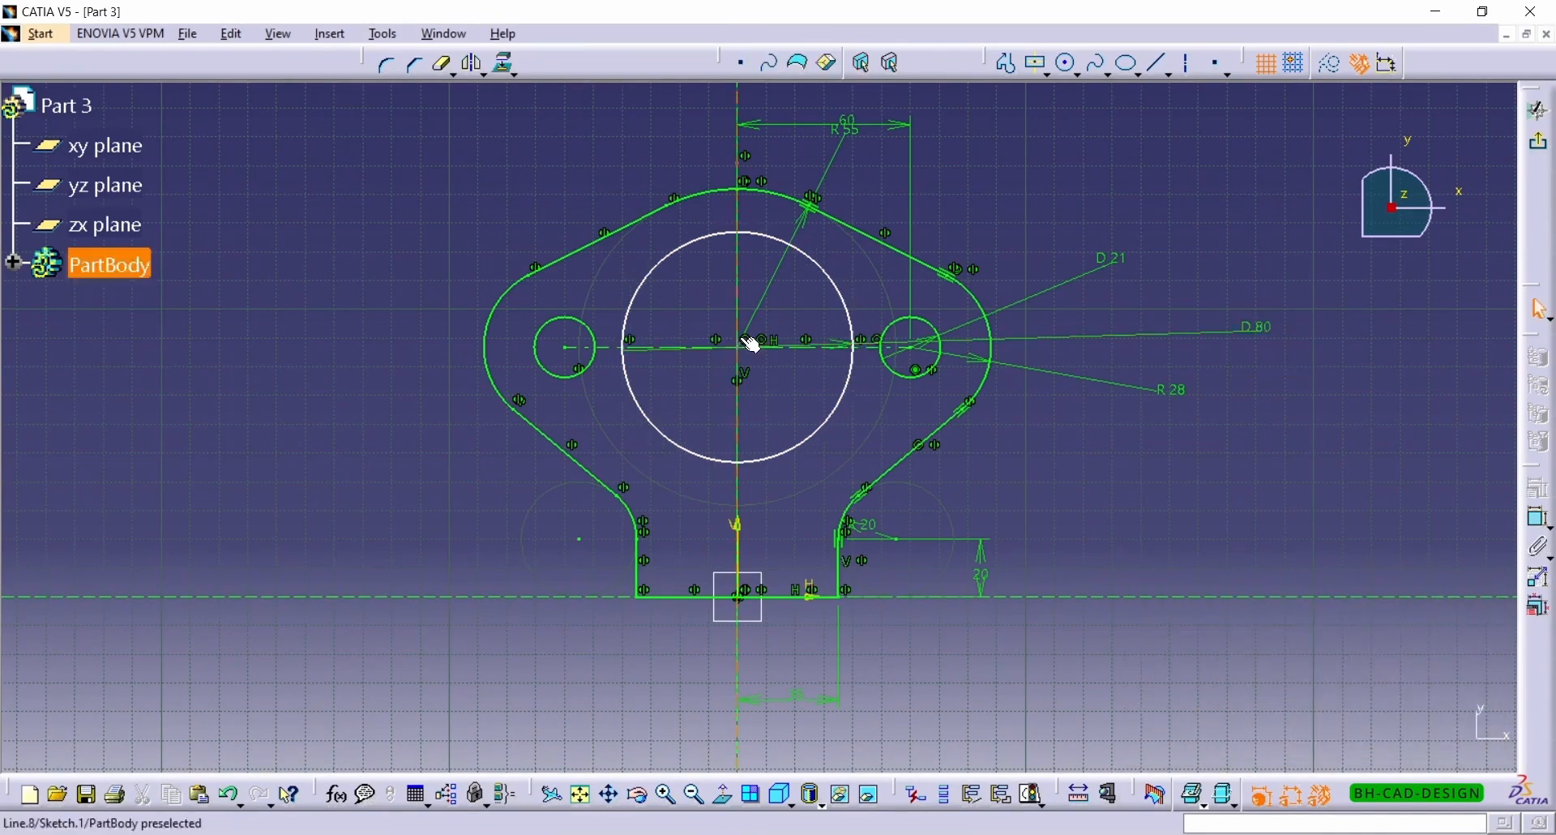
# Step: Pull the large circle upward and constrain its center coincident with the horizontal line through the side holes
pyautogui.moveTo(831, 275); pyautogui.dragTo(852, 238)
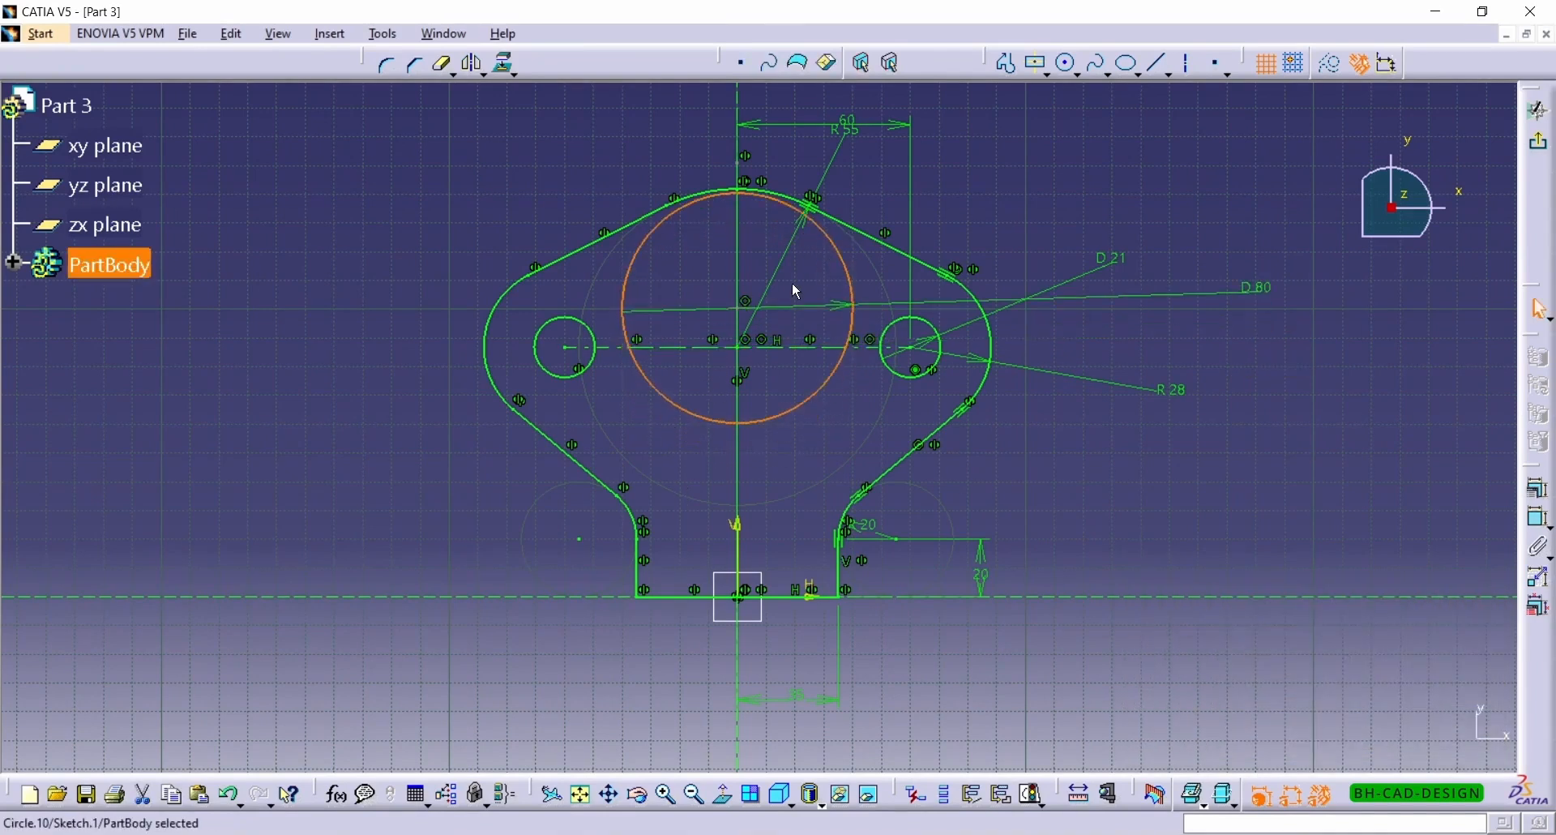
pyautogui.click(742, 314)
pyautogui.keyDown('ctrl'); pyautogui.click(684, 347); pyautogui.keyUp('ctrl')
pyautogui.click(1539, 487)
pyautogui.click(1405, 547)
pyautogui.click(1402, 740)
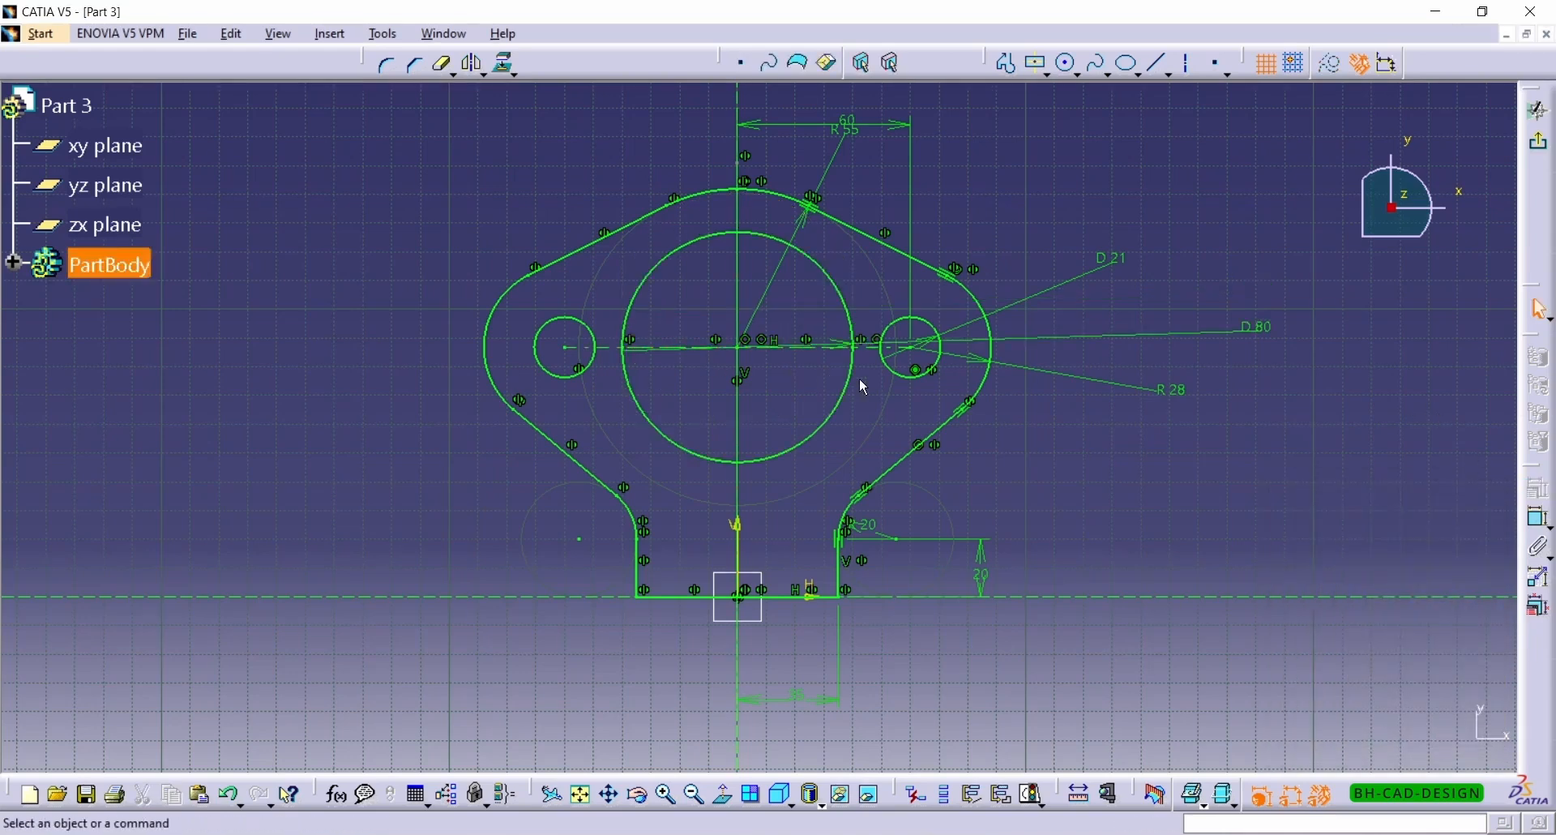
# Step: Exit the sketch, check the flange thickness on the reference drawing and pad the profile 30 mm
pyautogui.click(1539, 142)
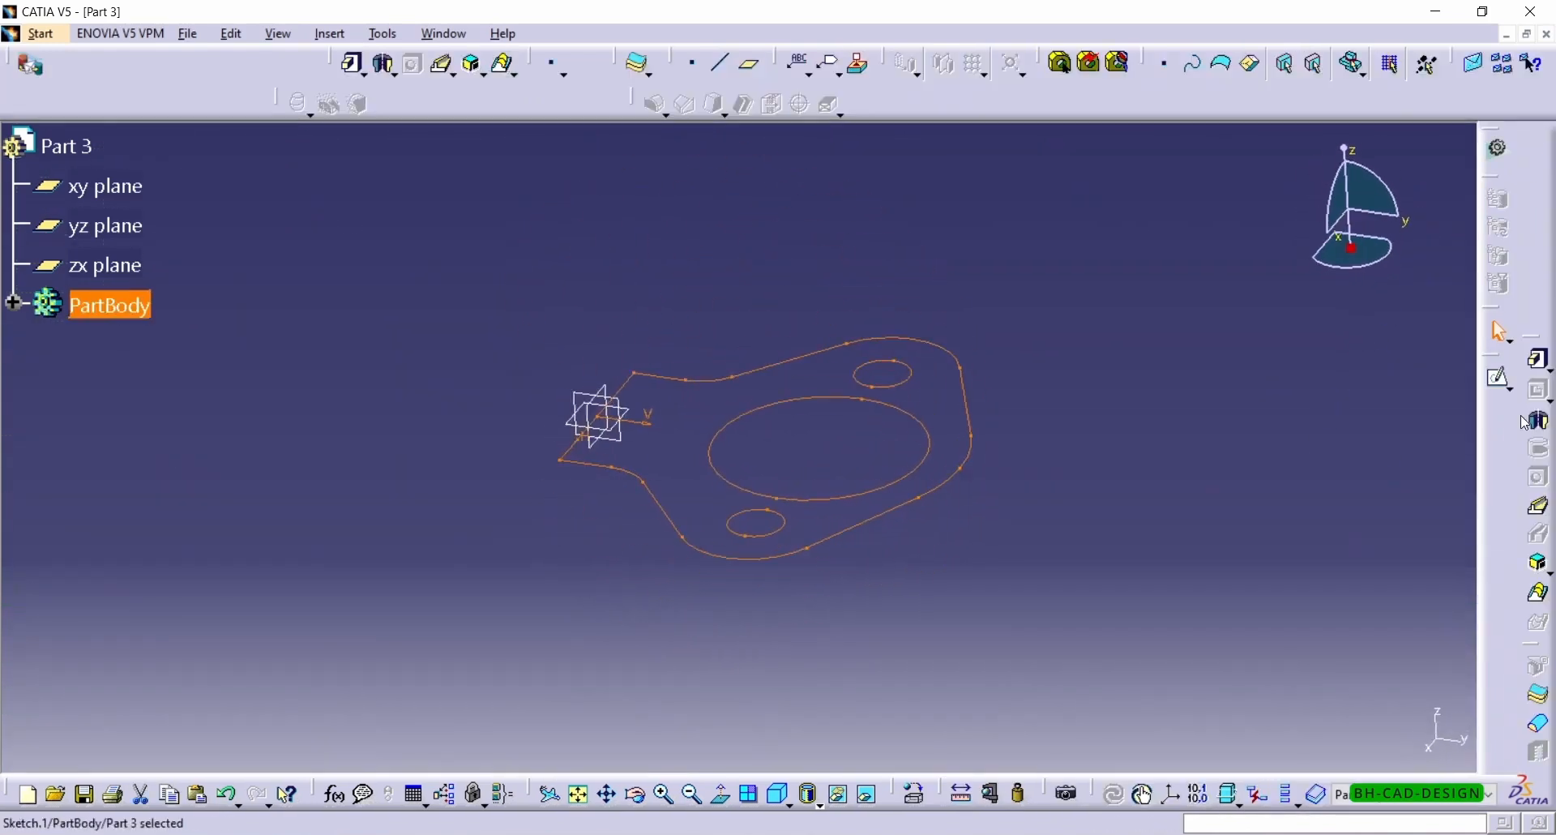
pyautogui.click(1538, 372)
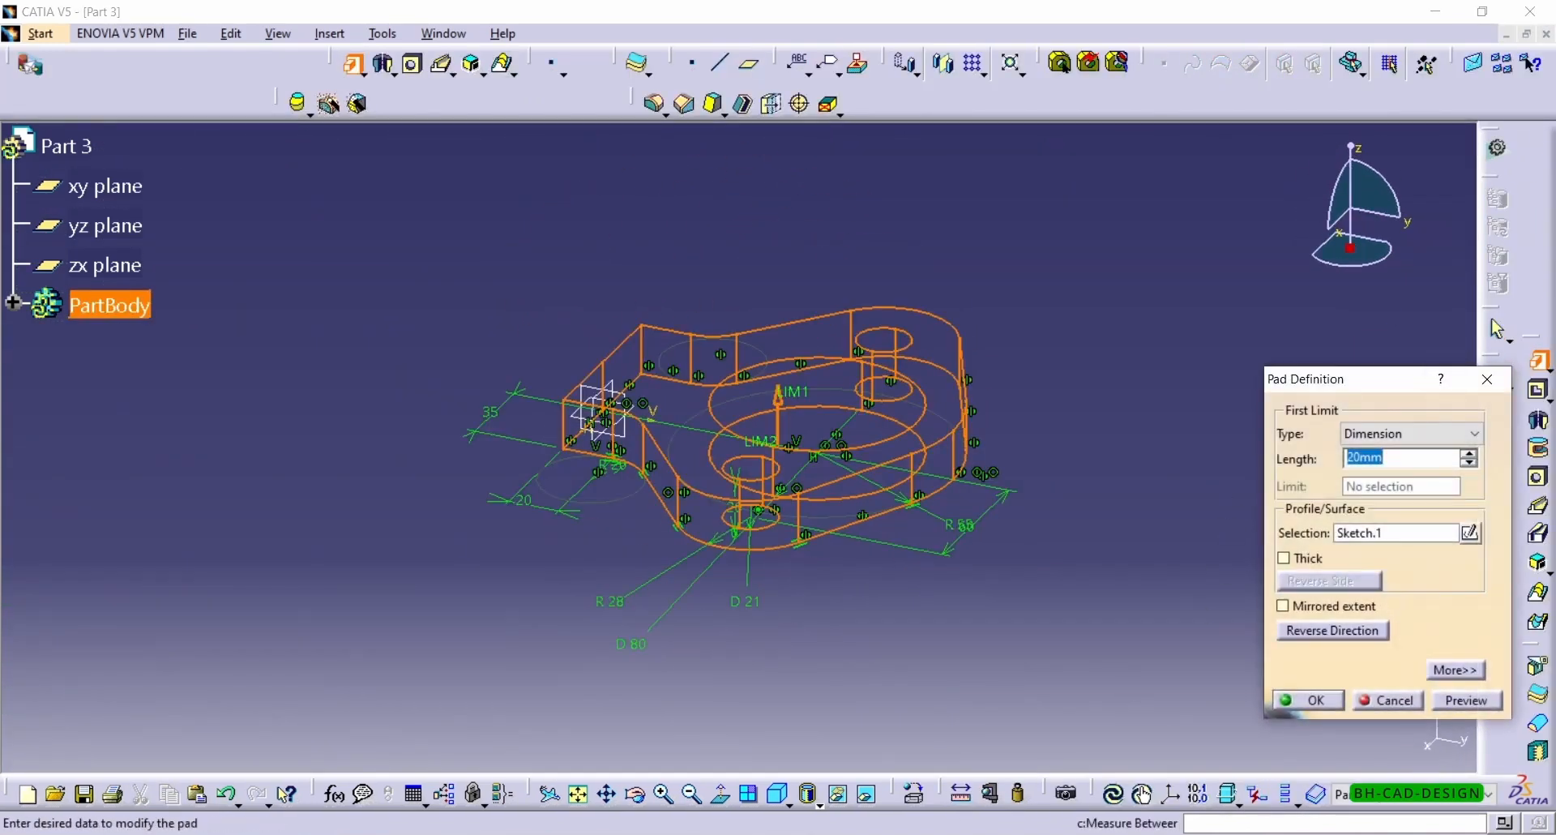
pyautogui.hotkey('alt', 'Tab')
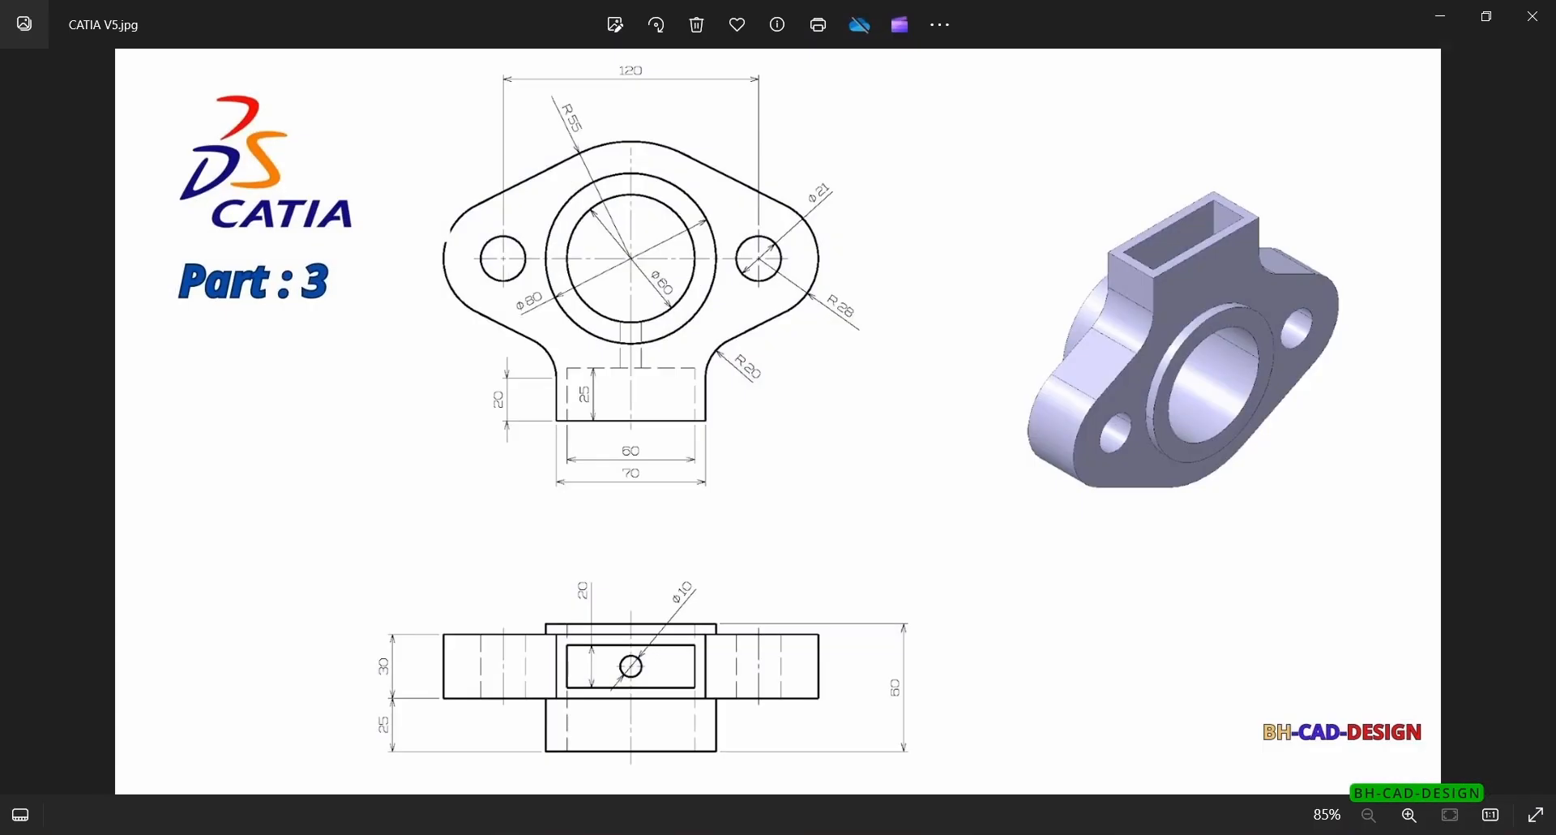
pyautogui.hotkey('alt', 'Tab')
pyautogui.doubleClick(1392, 459)
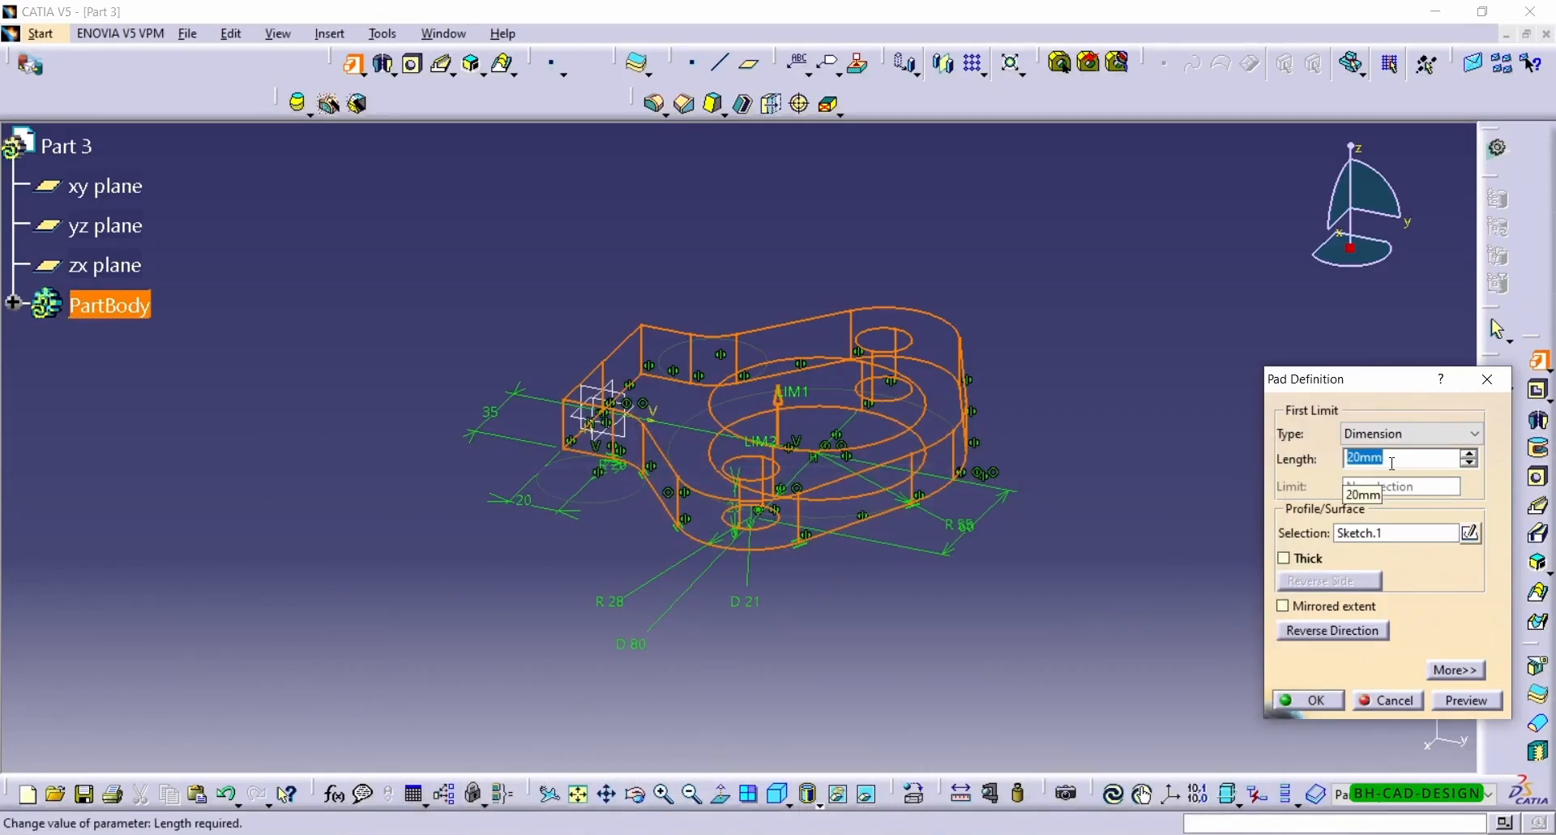
pyautogui.write('30')
pyautogui.press('Return')
pyautogui.click(380, 303)
# Step: Start a sketch on the flange's flat base end face and draw a centered rectangle on the vertical axis
pyautogui.moveTo(559, 381); pyautogui.dragTo(849, 502, button='middle')
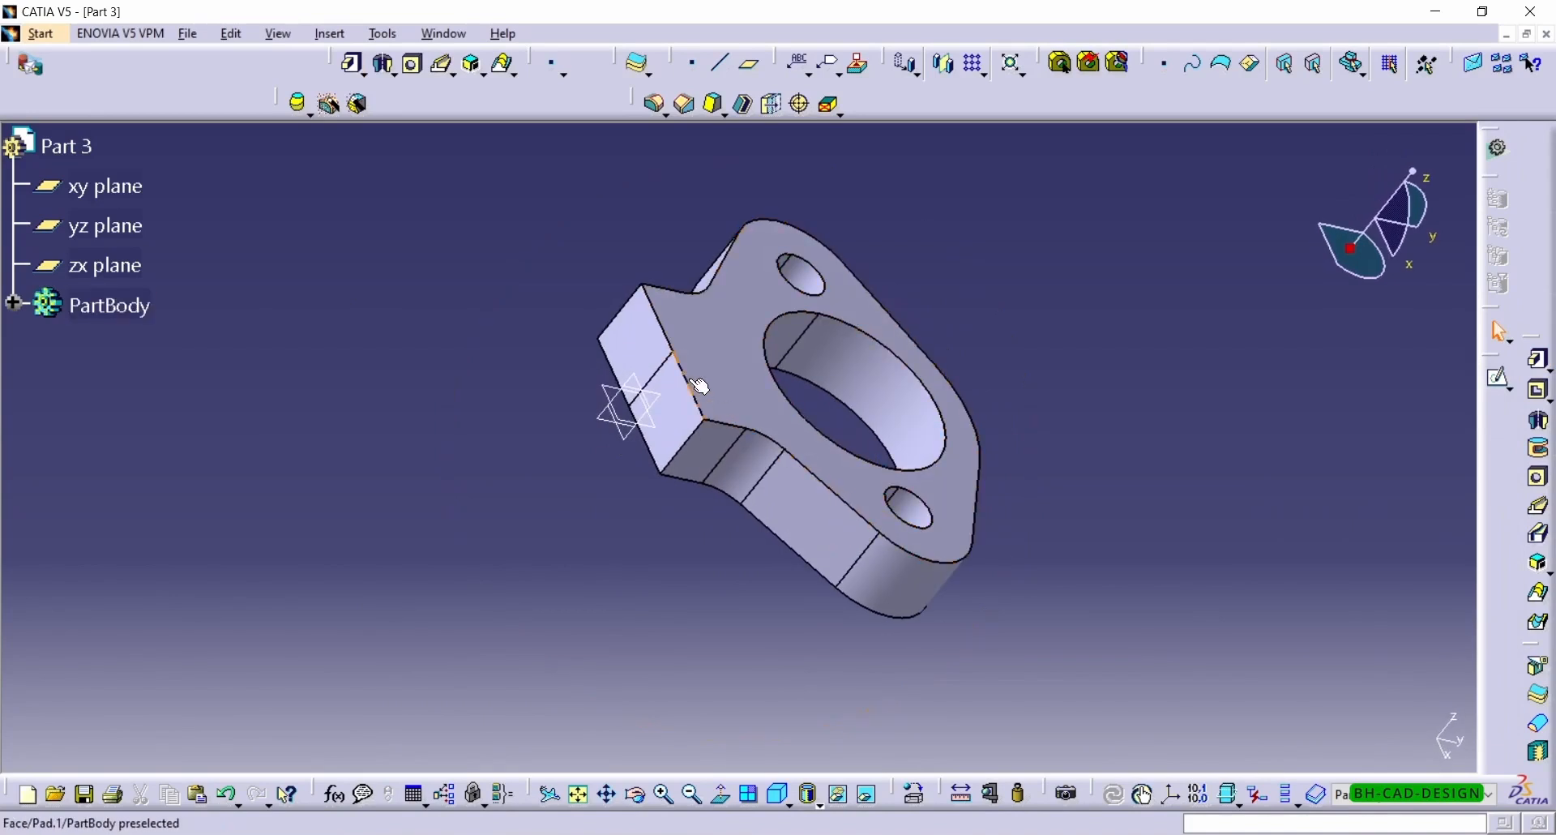
pyautogui.click(1490, 386)
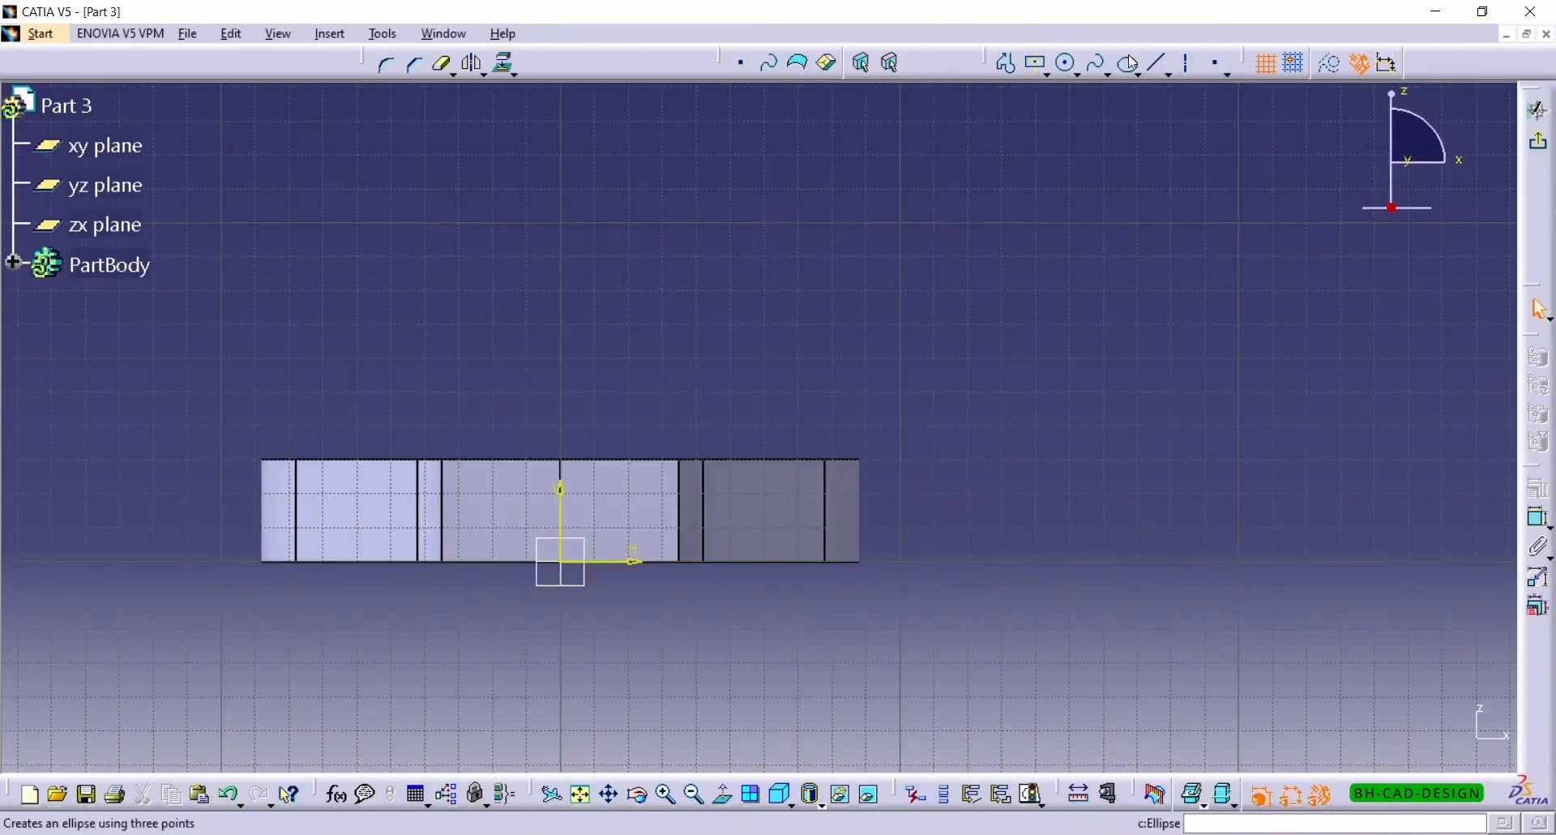
pyautogui.click(1046, 68)
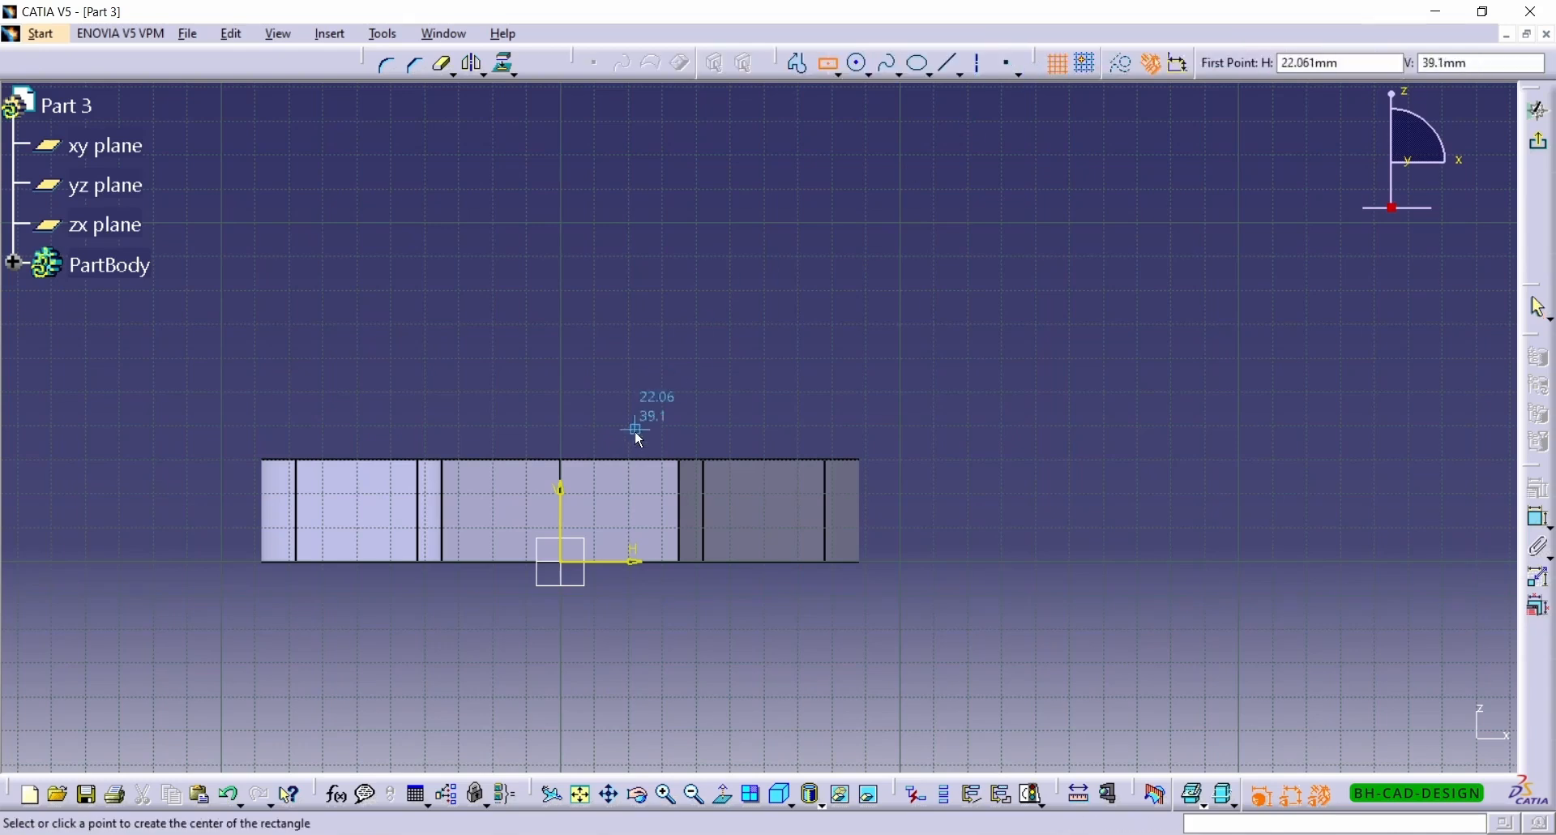
pyautogui.click(567, 507)
pyautogui.click(659, 485)
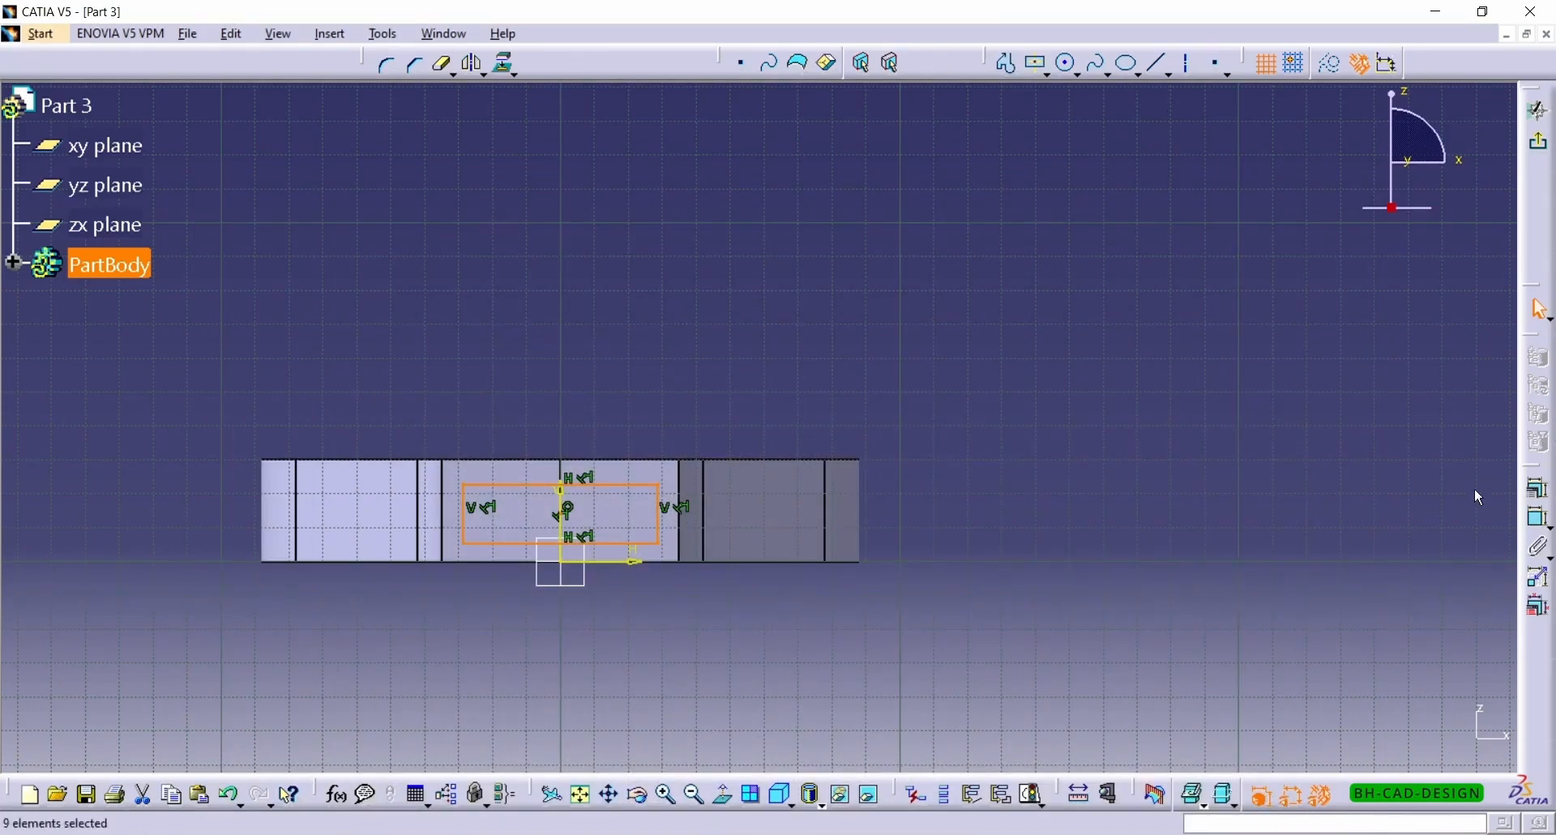
# Step: Dimension the rectangle's width and set it to 60 mm
pyautogui.click(1540, 519)
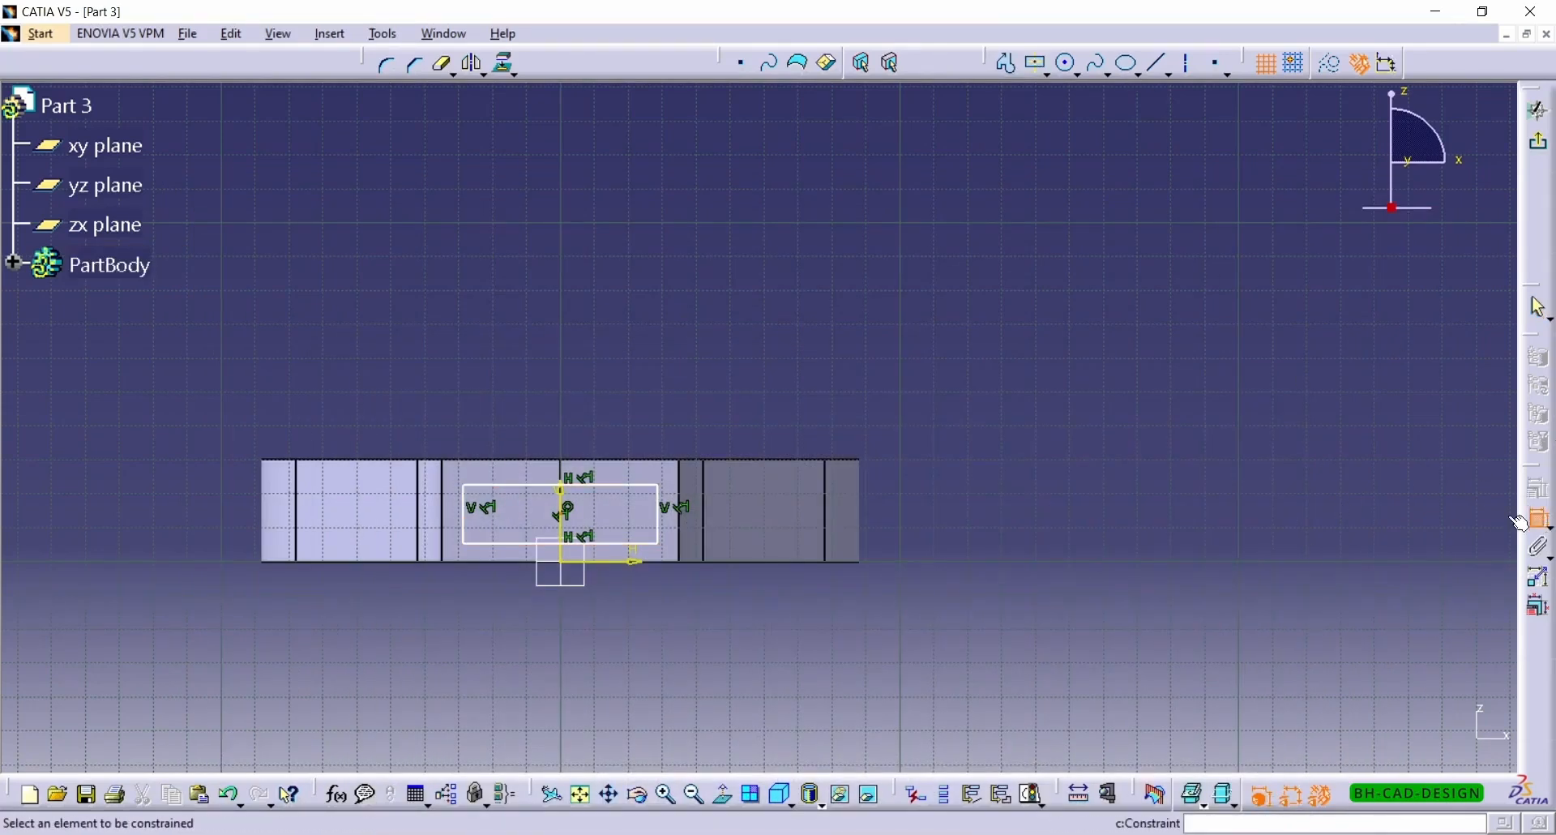
pyautogui.click(628, 546)
pyautogui.click(569, 679)
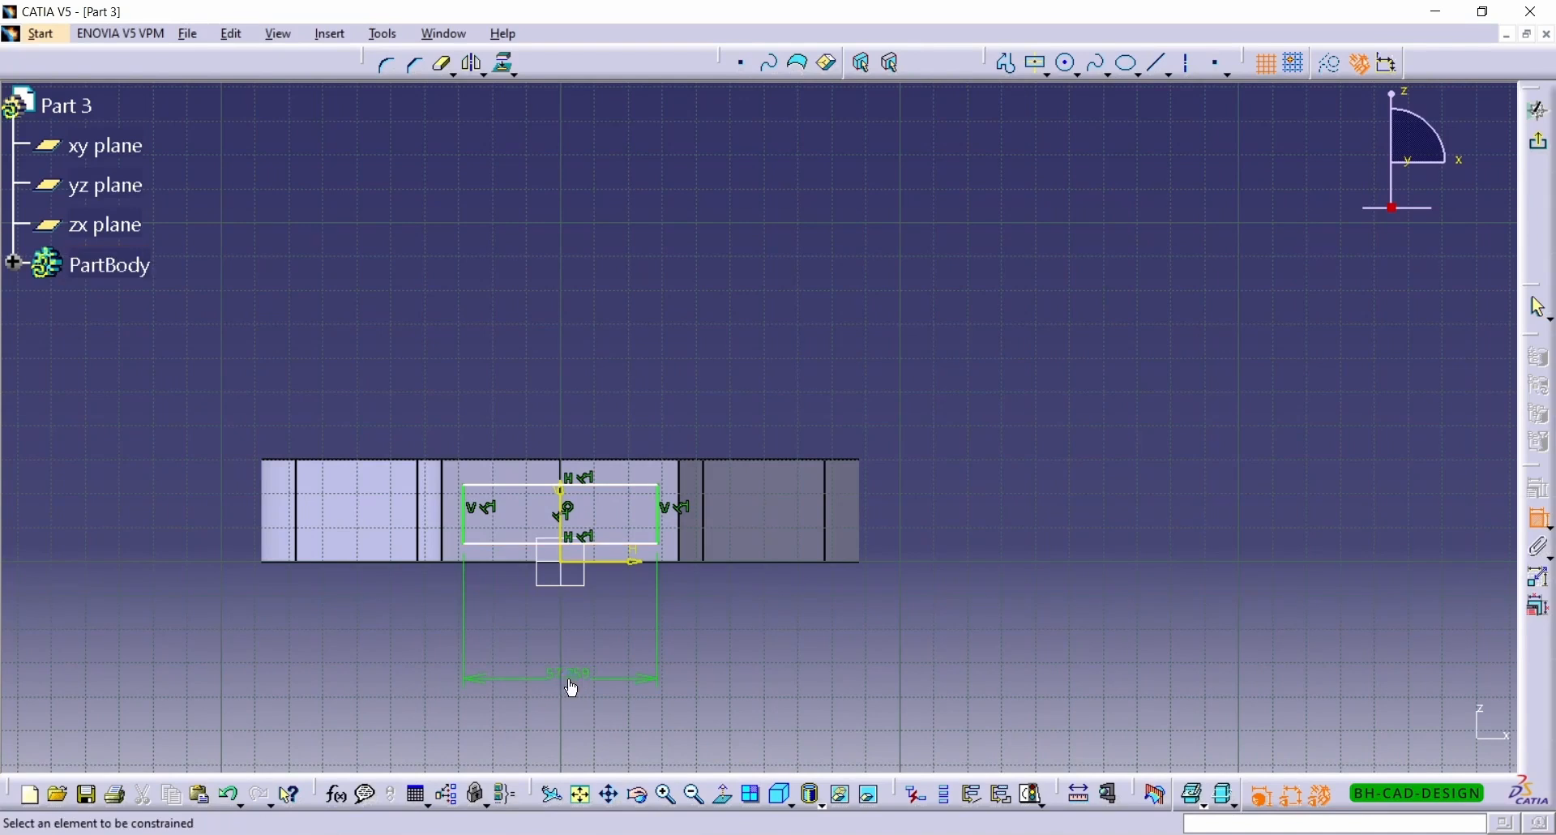
pyautogui.doubleClick(572, 686)
pyautogui.click(1245, 664)
pyautogui.write('60')
pyautogui.press('Return')
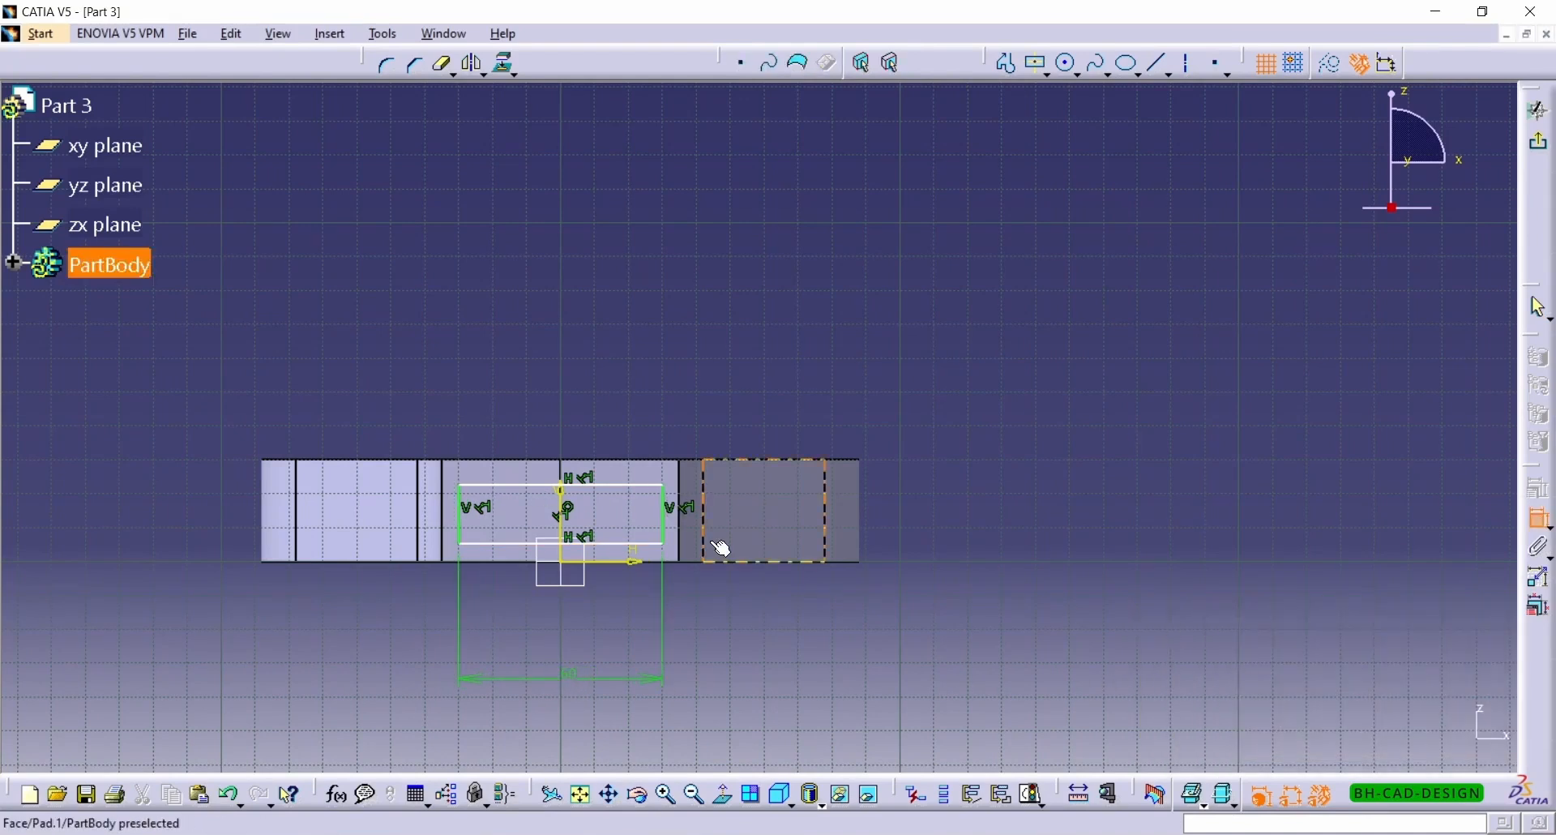
# Step: Dimension the rectangle's height and set it to 20 mm
pyautogui.click(666, 535)
pyautogui.click(798, 677)
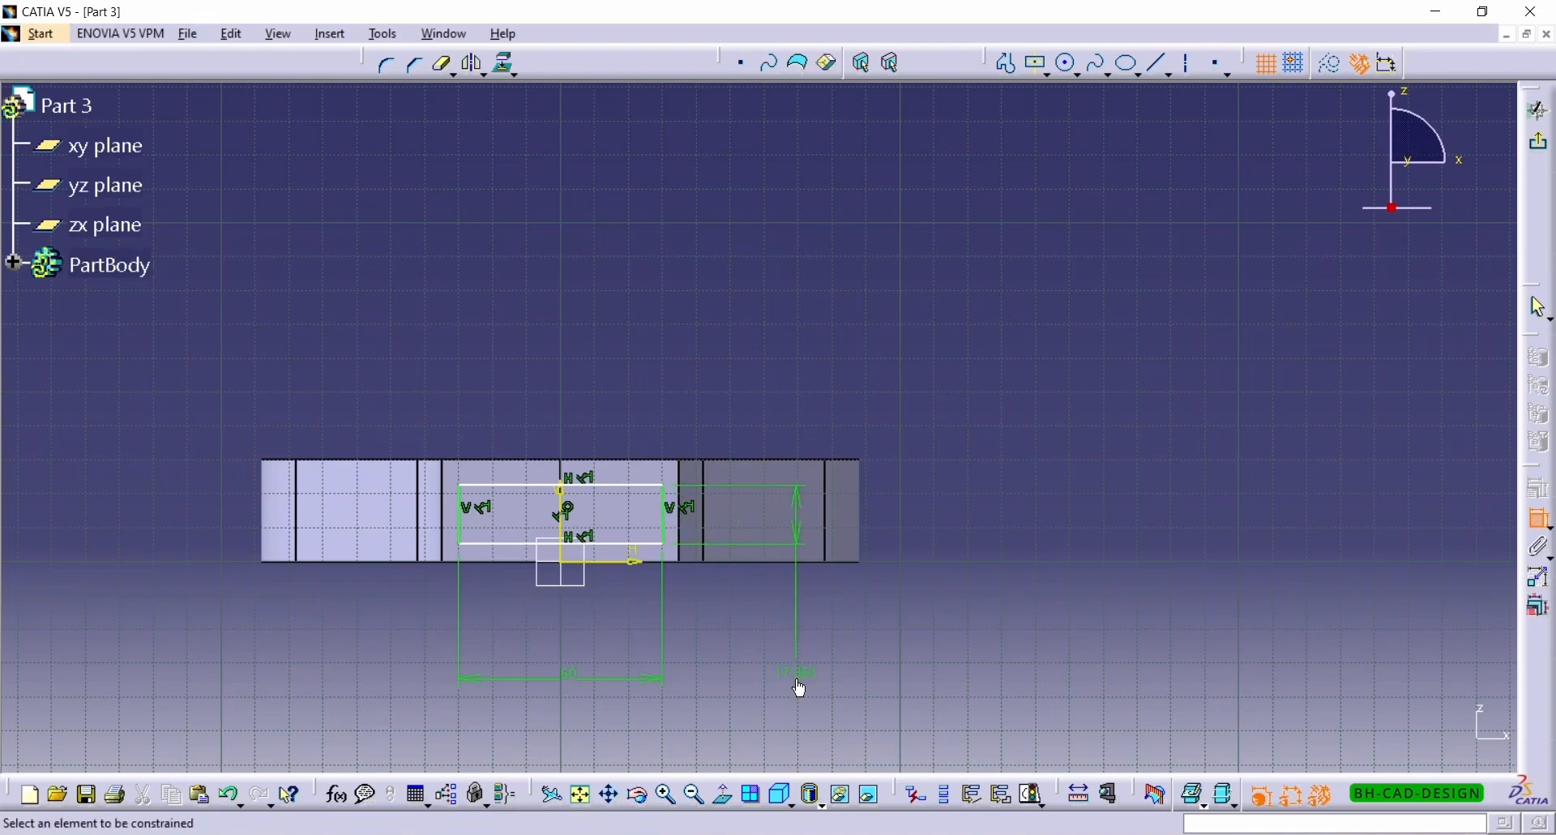
pyautogui.doubleClick(798, 681)
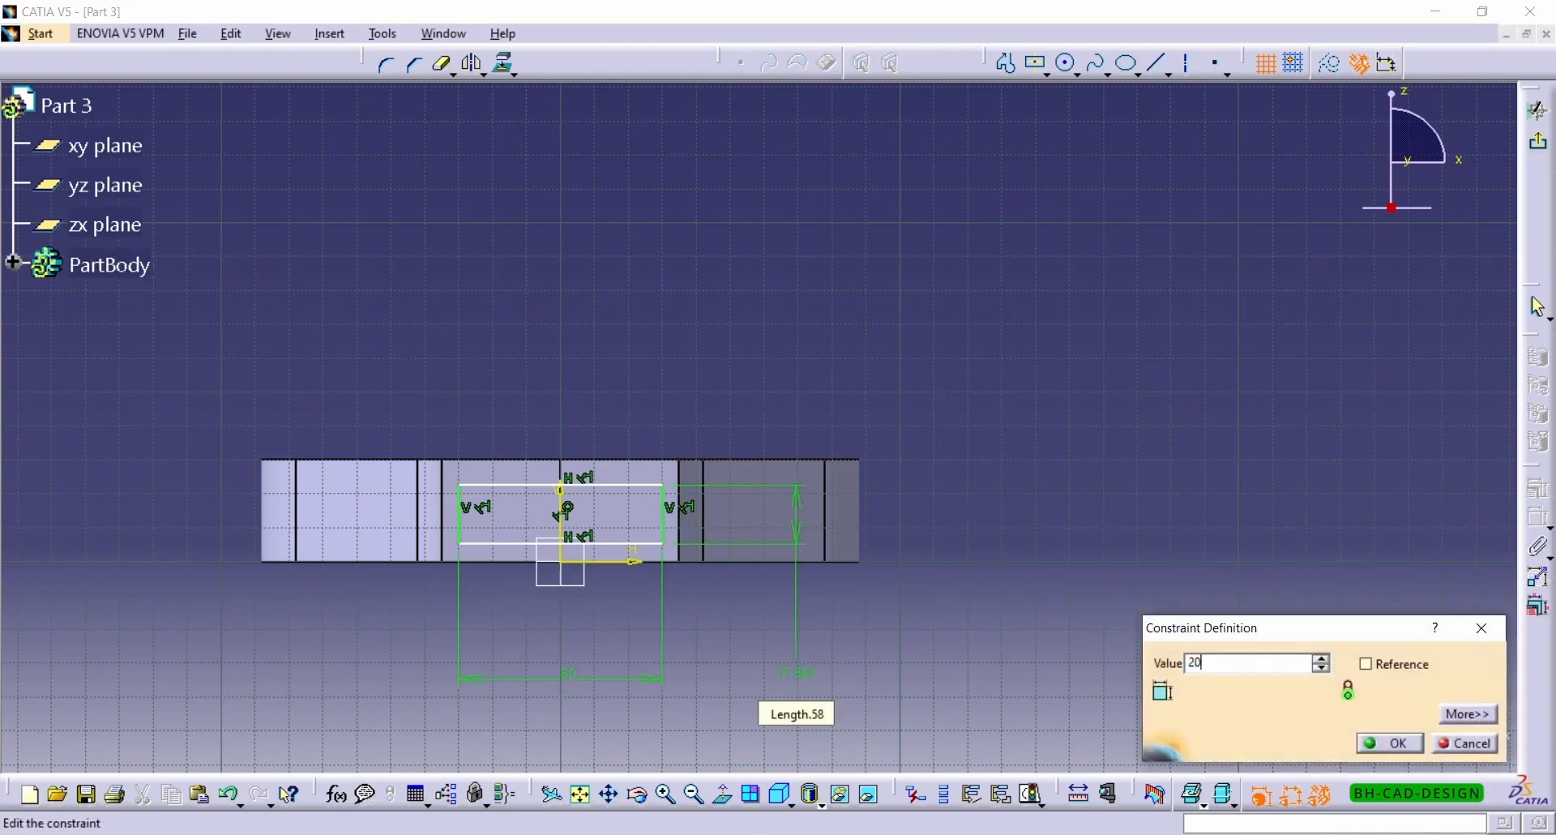
pyautogui.press('Return')
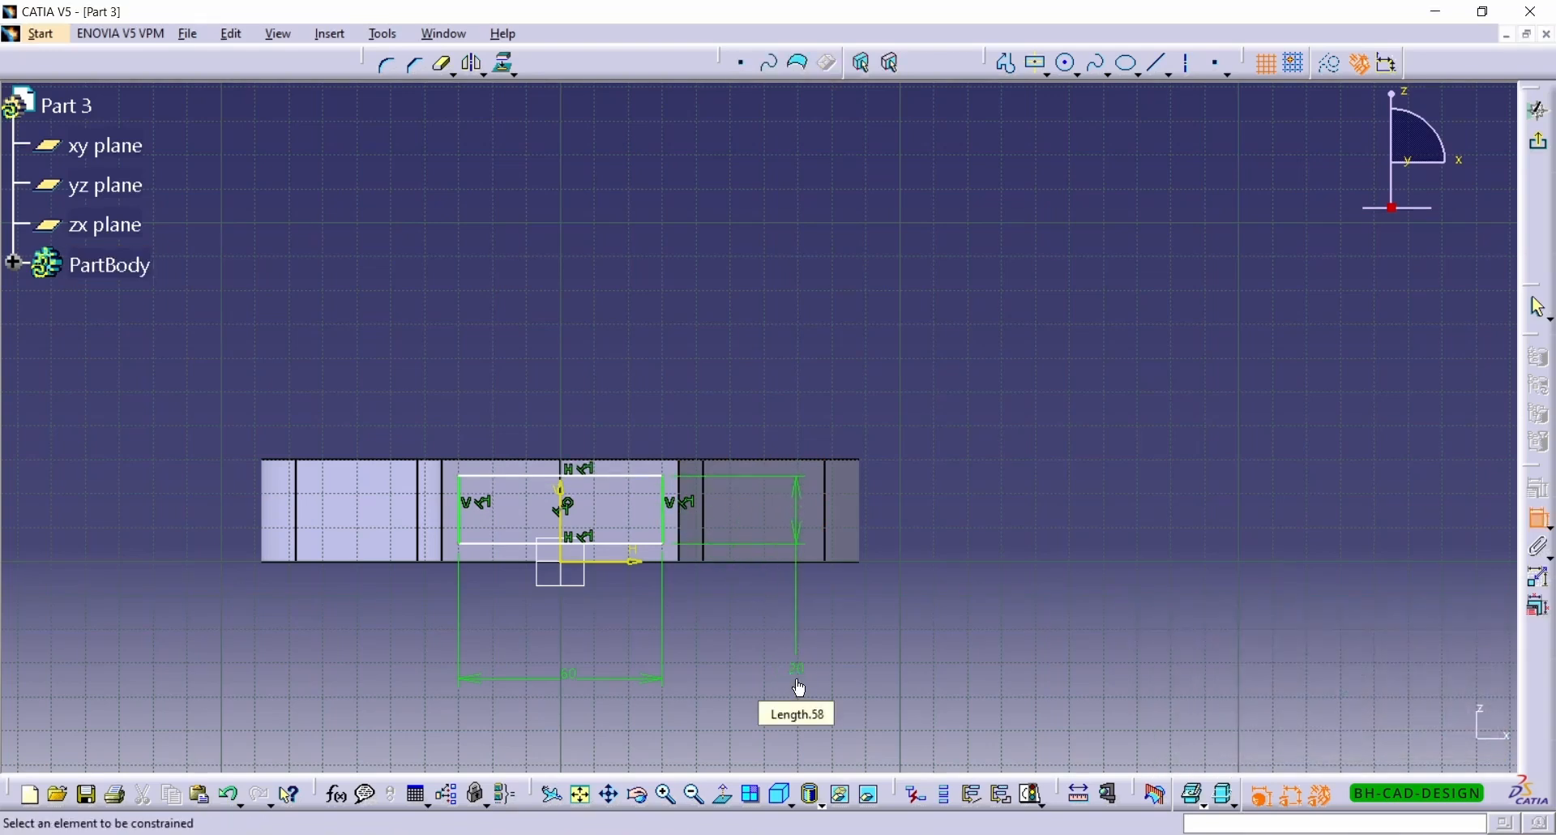
# Step: Draw a horizontal axis line across the end face, running through the rectangle near its mid-height
pyautogui.click(1187, 65)
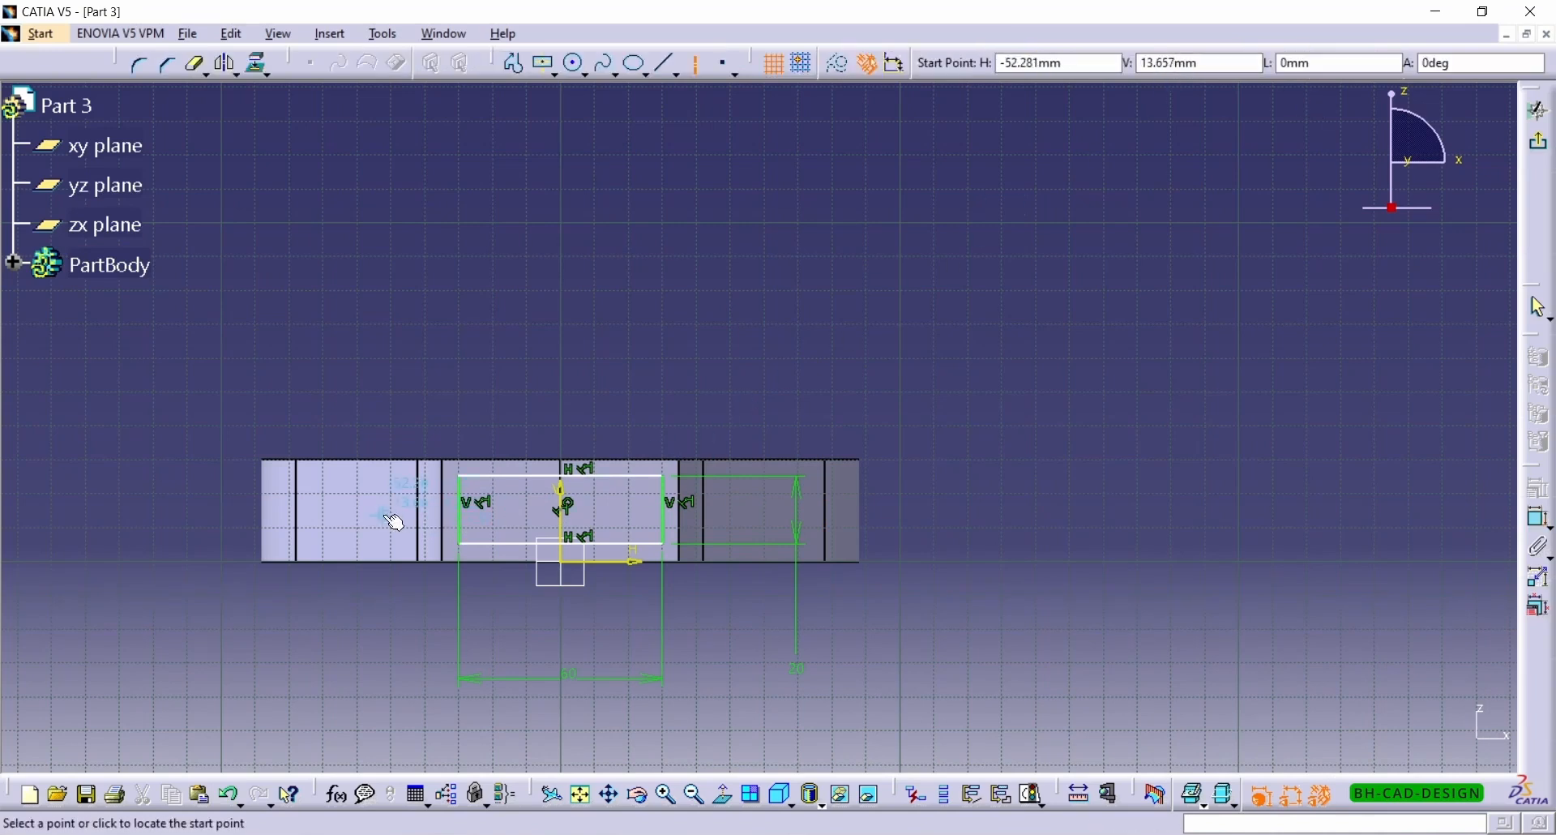
pyautogui.click(354, 516)
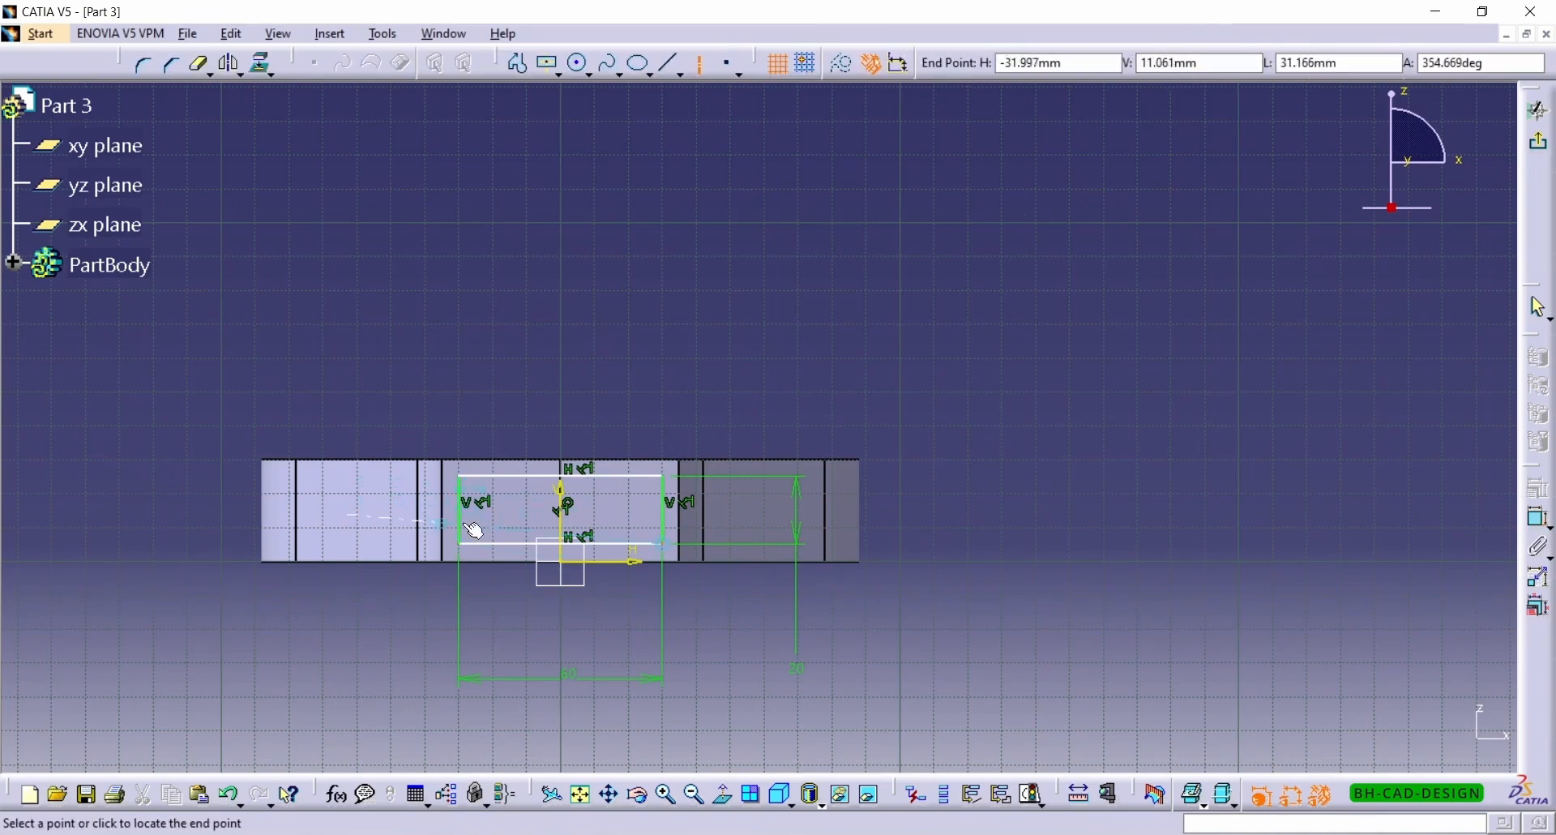
pyautogui.click(661, 517)
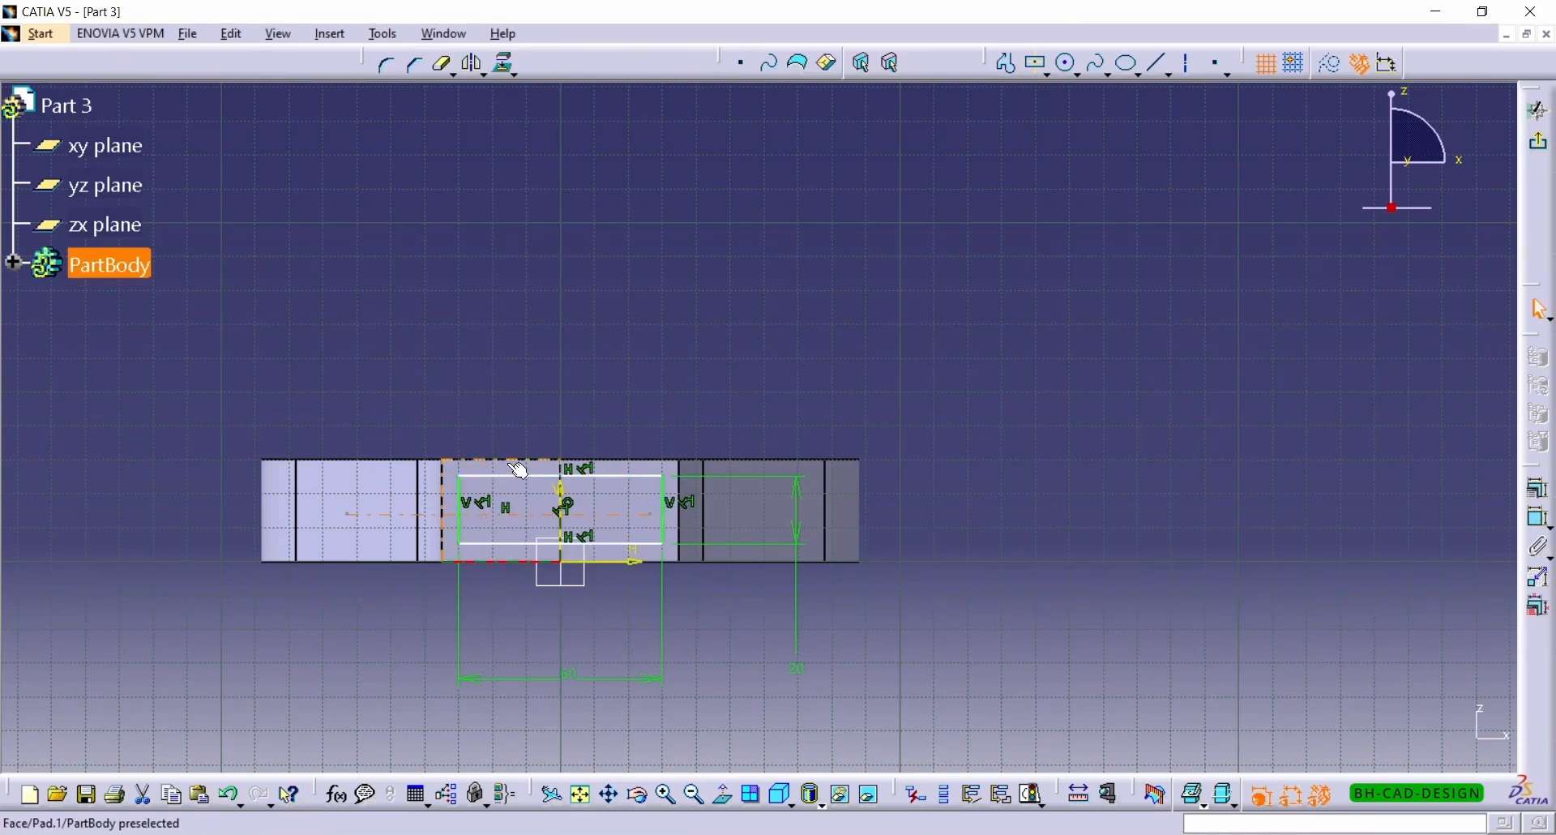
# Step: Constrain the end face's upper and lower edges symmetric about the horizontal axis line
pyautogui.keyDown('ctrl'); pyautogui.click(524, 514); pyautogui.keyUp('ctrl')
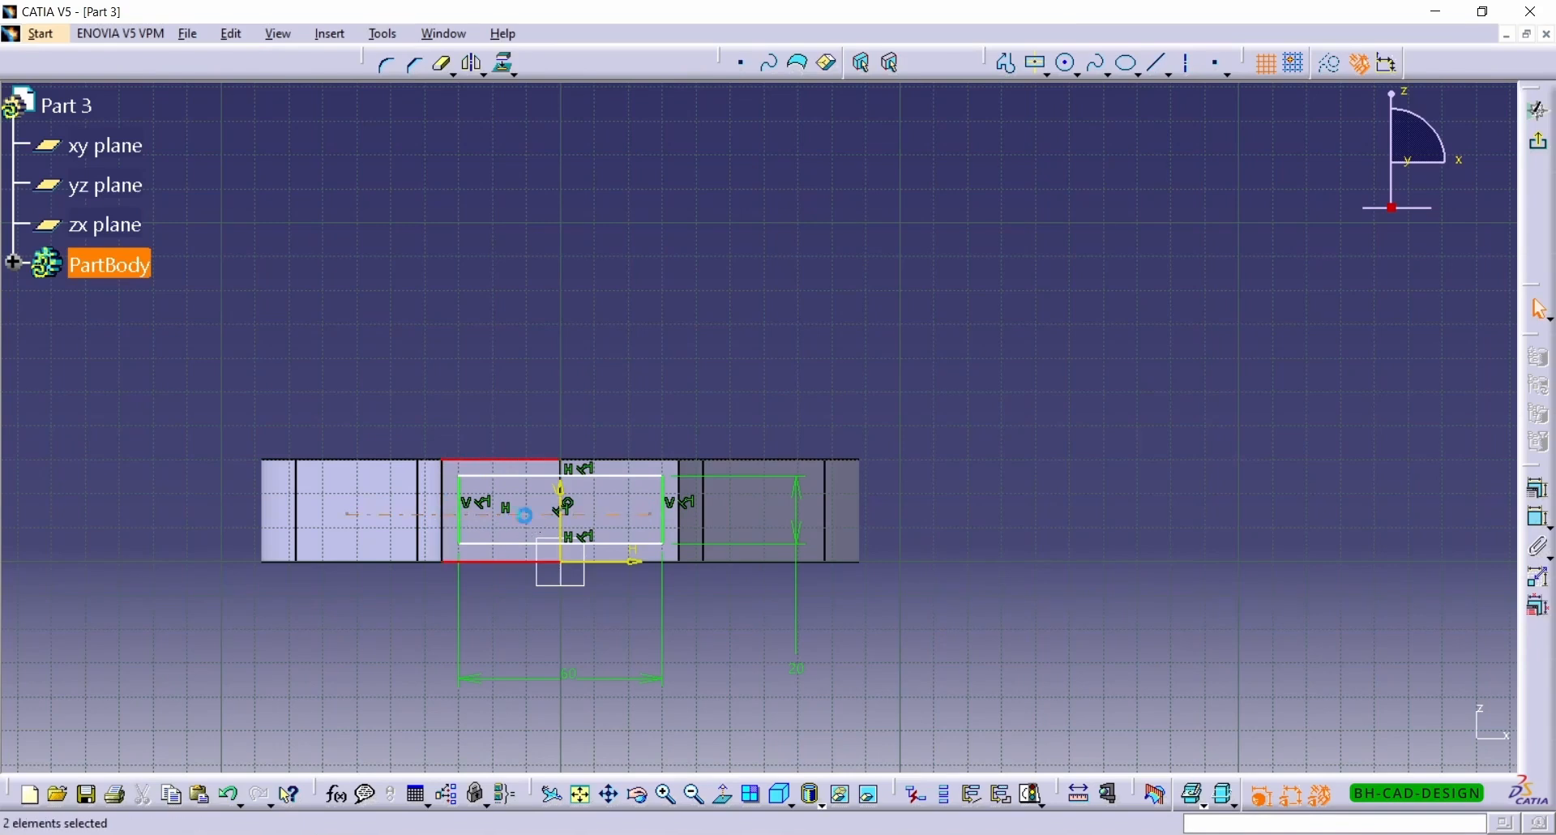
pyautogui.click(1540, 522)
pyautogui.moveTo(742, 422)
pyautogui.mouseDown(button='middle')
pyautogui.moveTo(996, 424)
pyautogui.moveTo(973, 396)
pyautogui.mouseUp(button='middle')
pyautogui.click(996, 424)
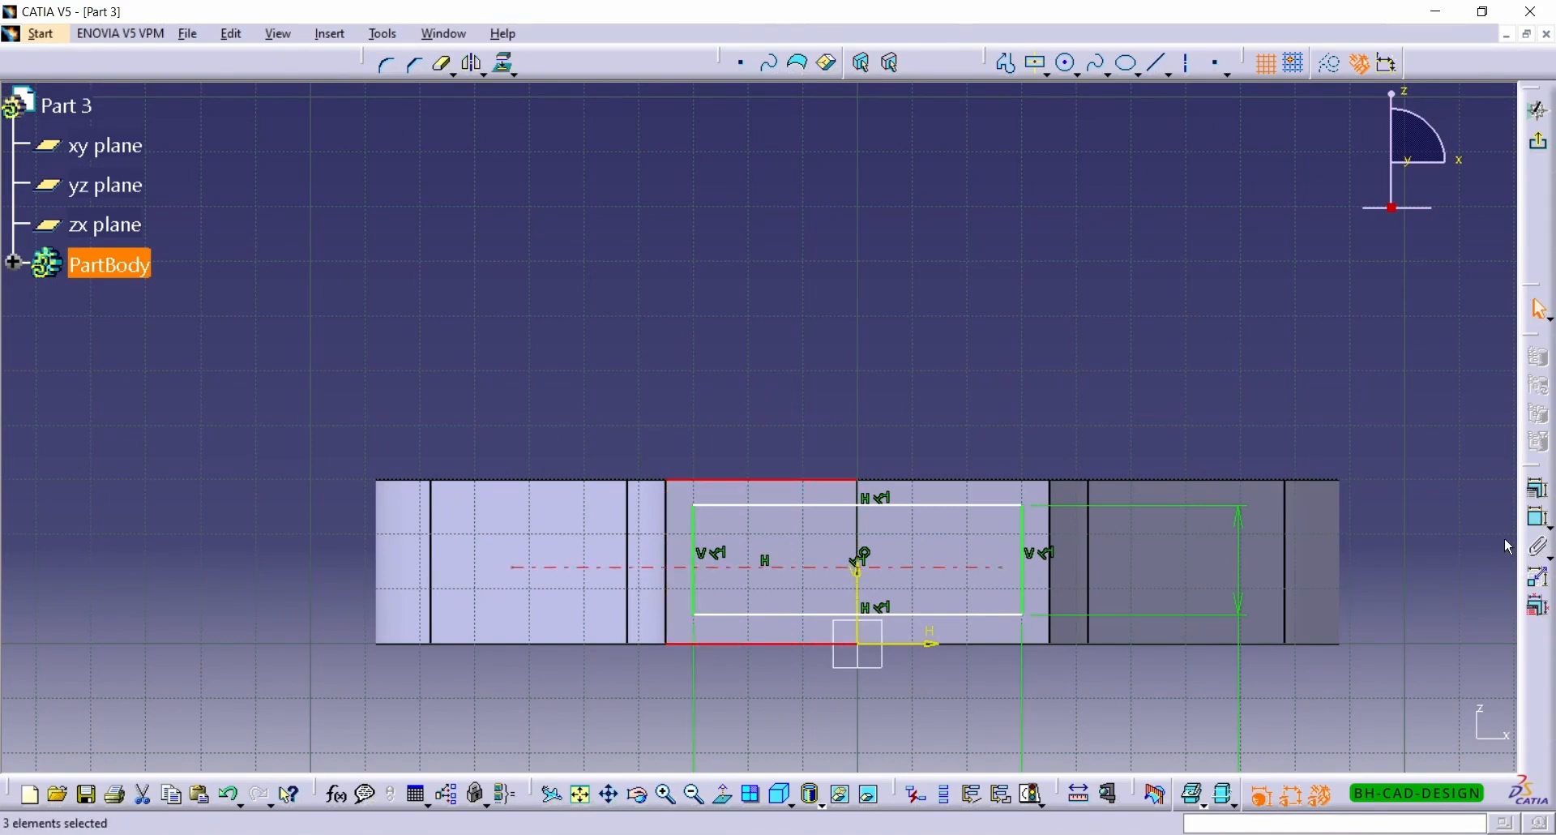
pyautogui.click(1538, 488)
pyautogui.click(1388, 742)
# Step: Constrain the rectangle's two long sides symmetric about the horizontal axis line
pyautogui.click(812, 506)
pyautogui.keyDown('ctrl'); pyautogui.click(810, 616); pyautogui.keyUp('ctrl')
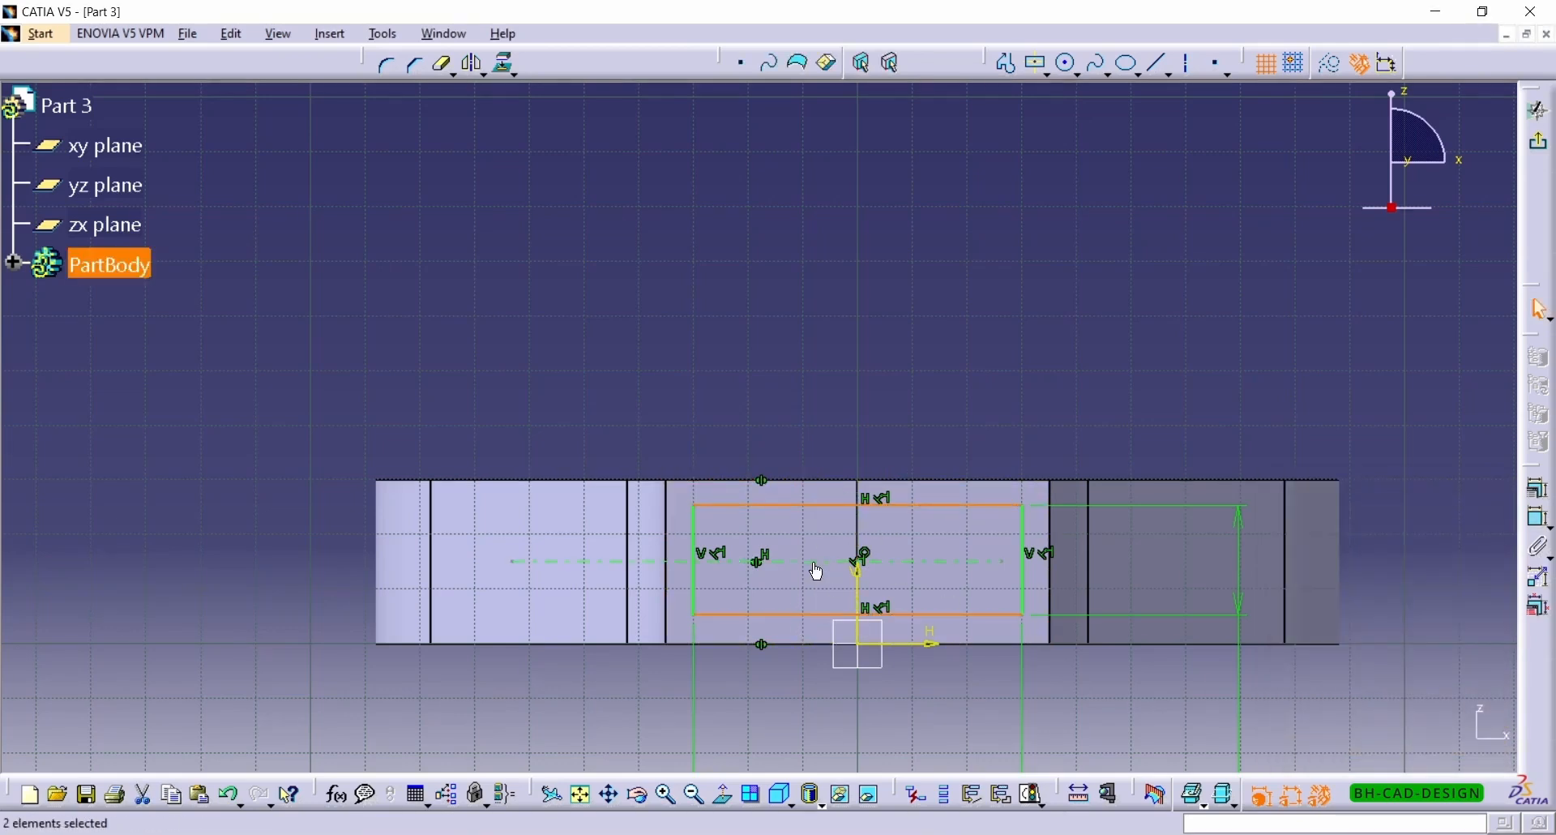
pyautogui.click(1537, 488)
pyautogui.click(1285, 663)
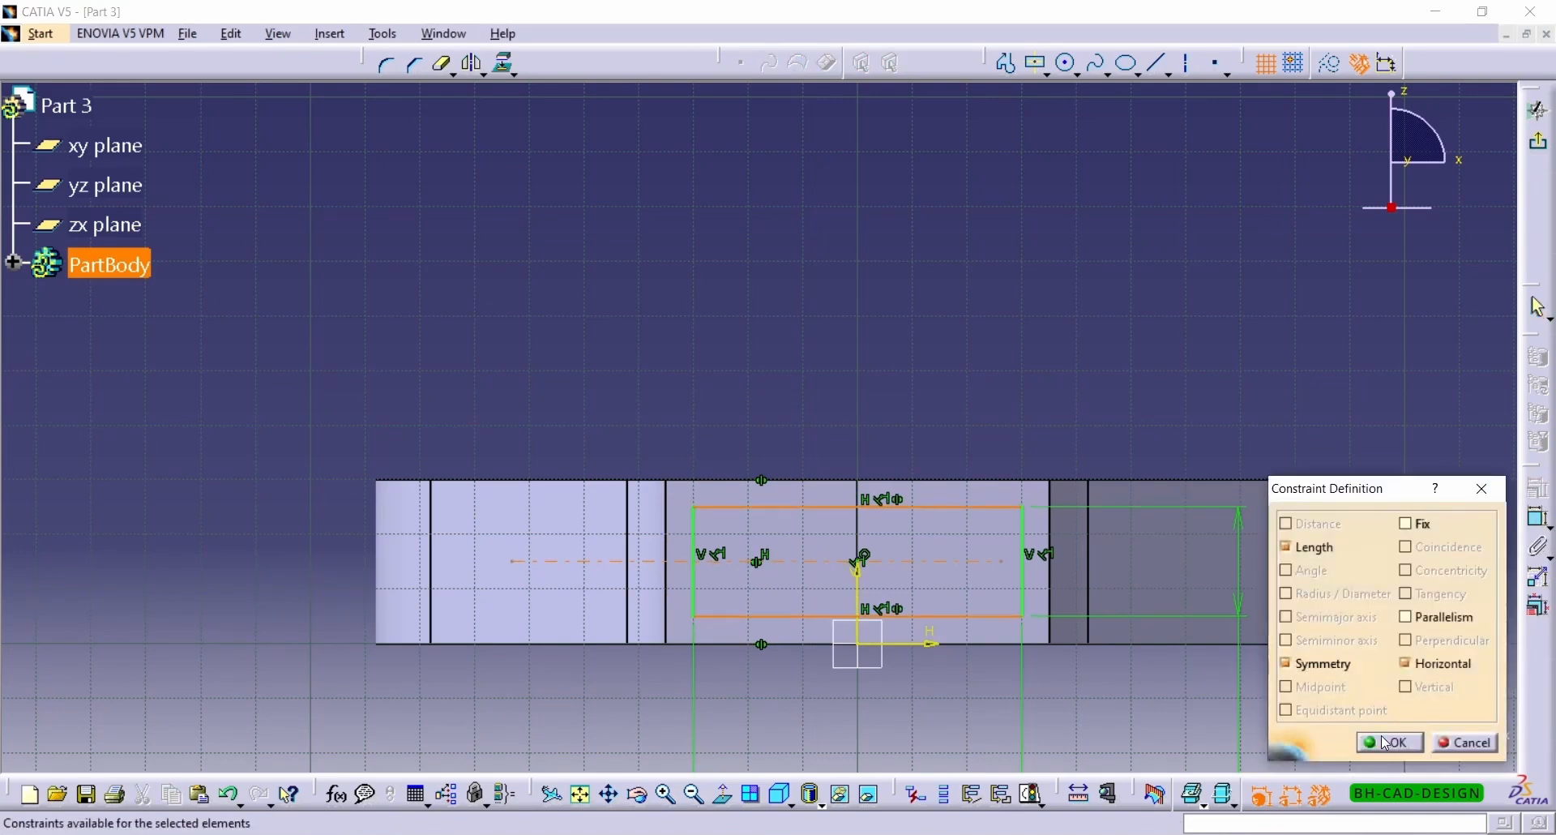
pyautogui.click(1389, 742)
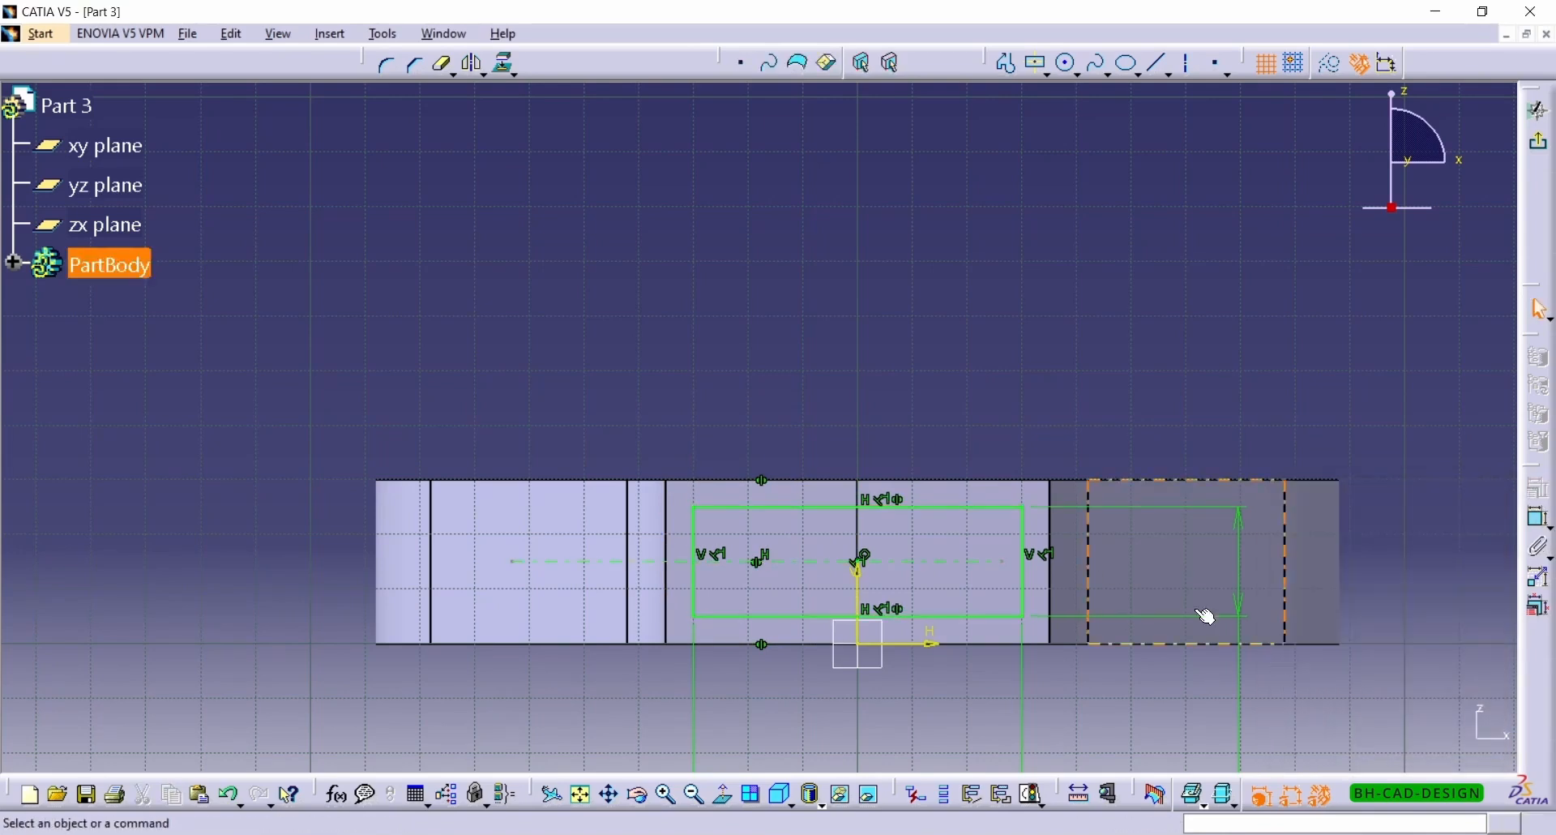
# Step: Exit the sketch, check the slot depth on the reference drawing and cut the rectangle as a 25 mm deep pocket
pyautogui.click(1539, 146)
pyautogui.click(1540, 392)
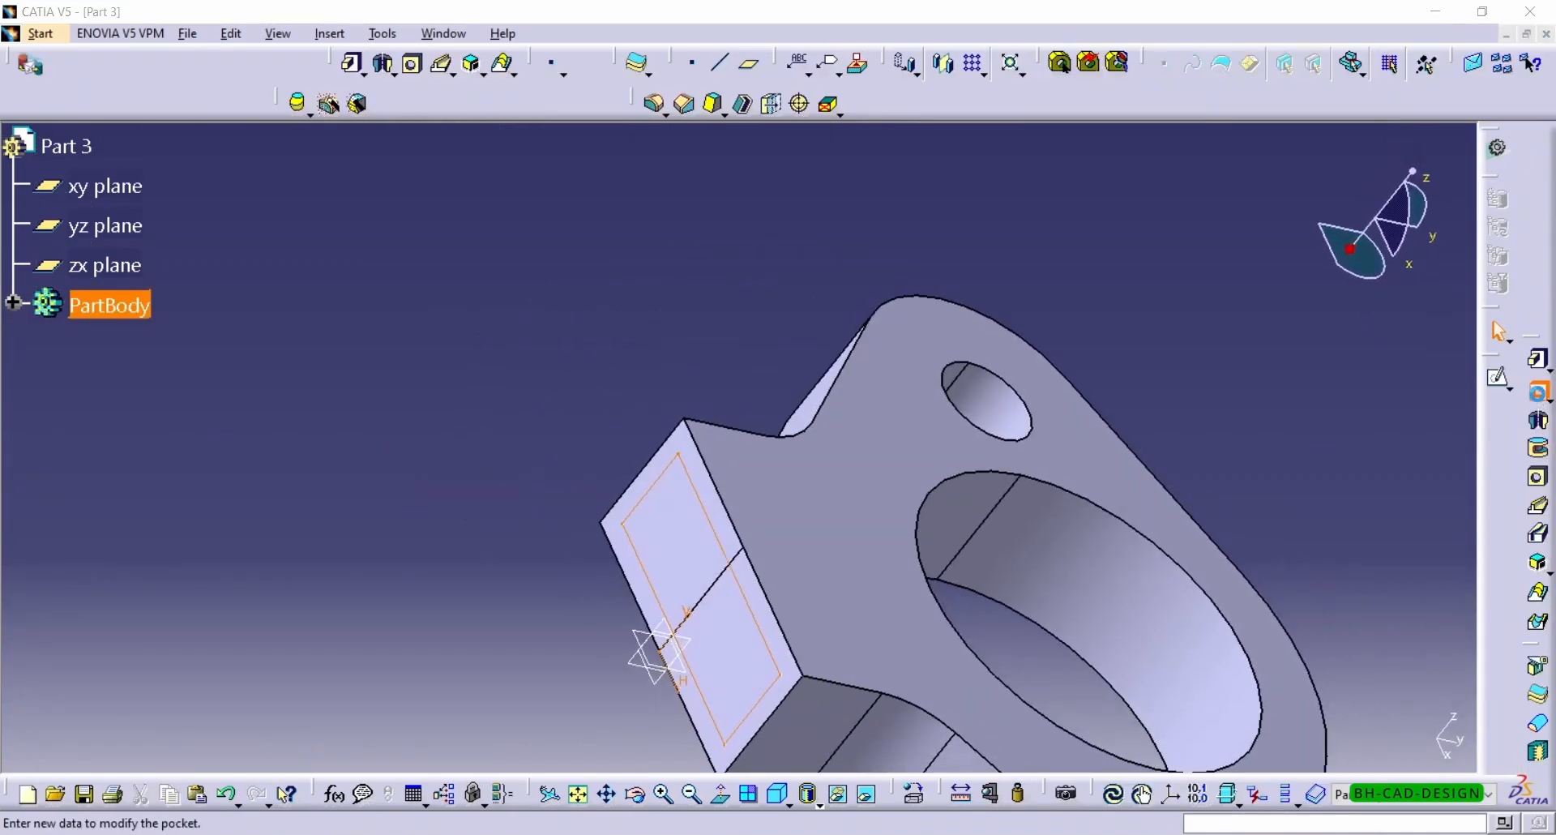
pyautogui.moveTo(985, 762); pyautogui.dragTo(922, 683, button='middle')
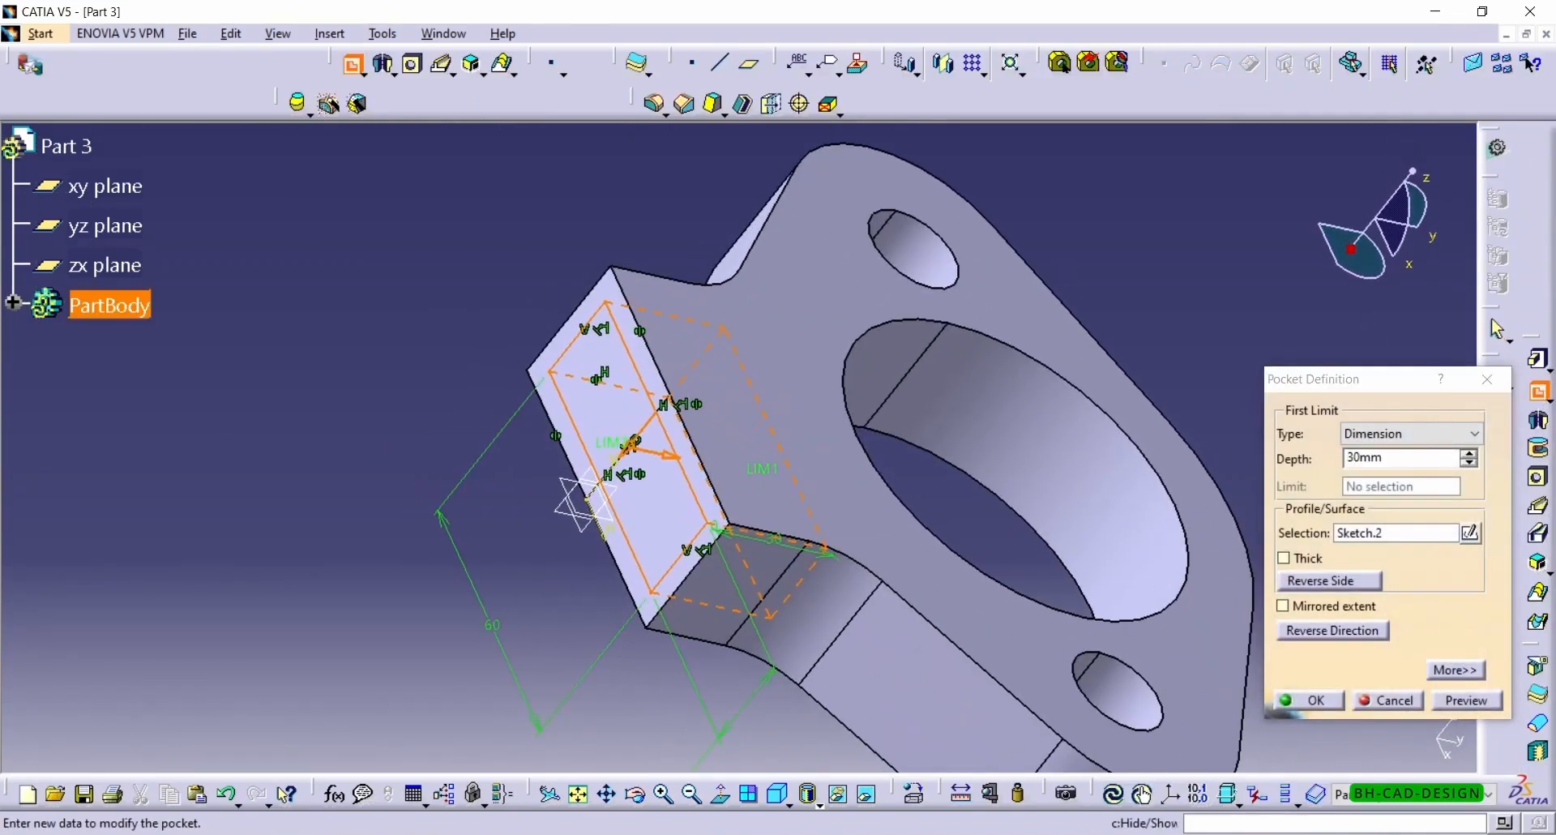
pyautogui.hotkey('alt', 'Tab')
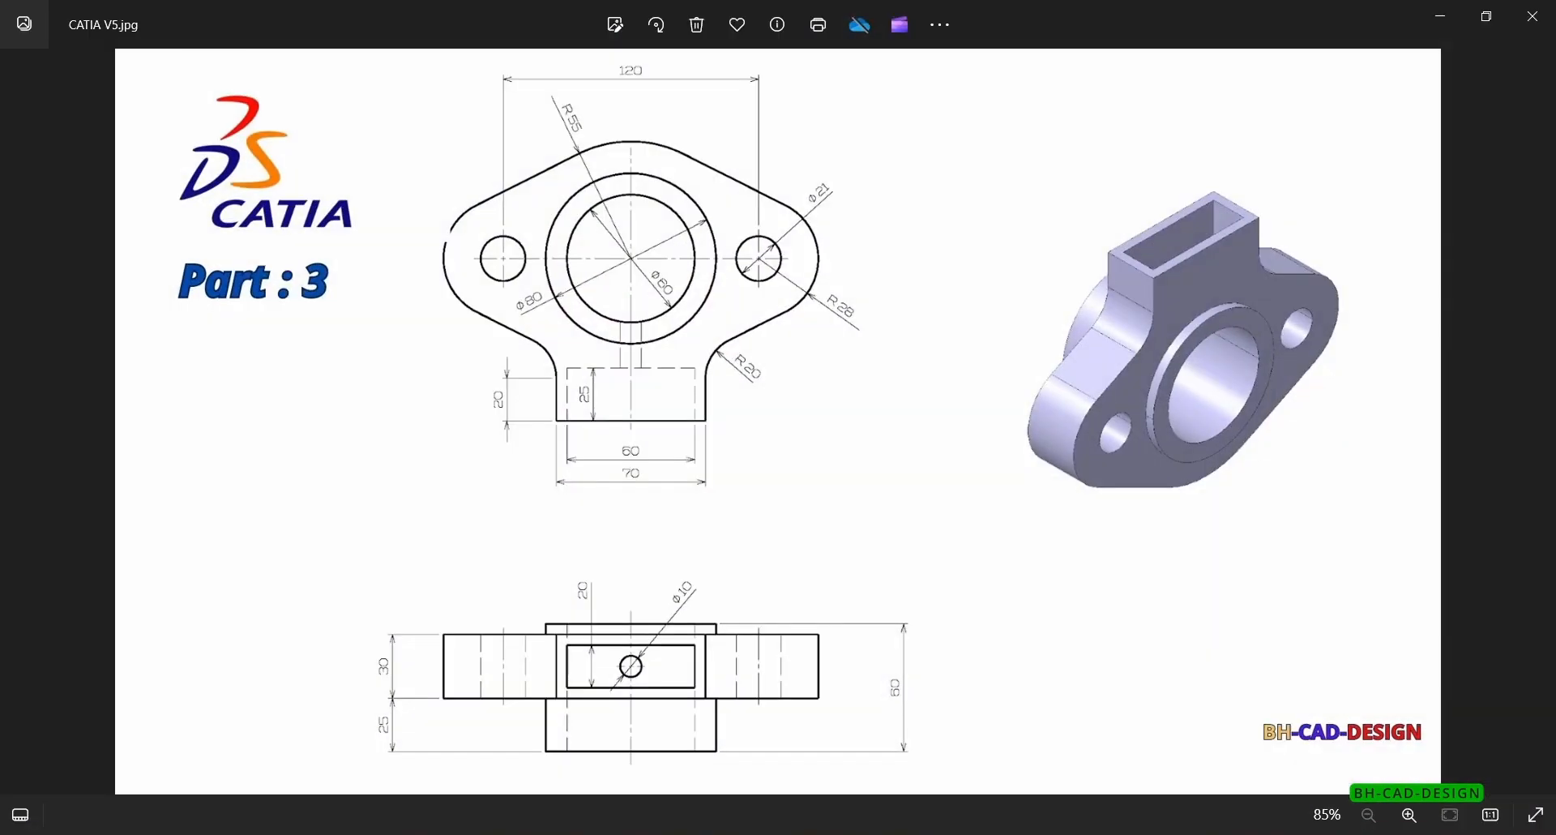
pyautogui.hotkey('alt', 'Tab')
pyautogui.doubleClick(1389, 458)
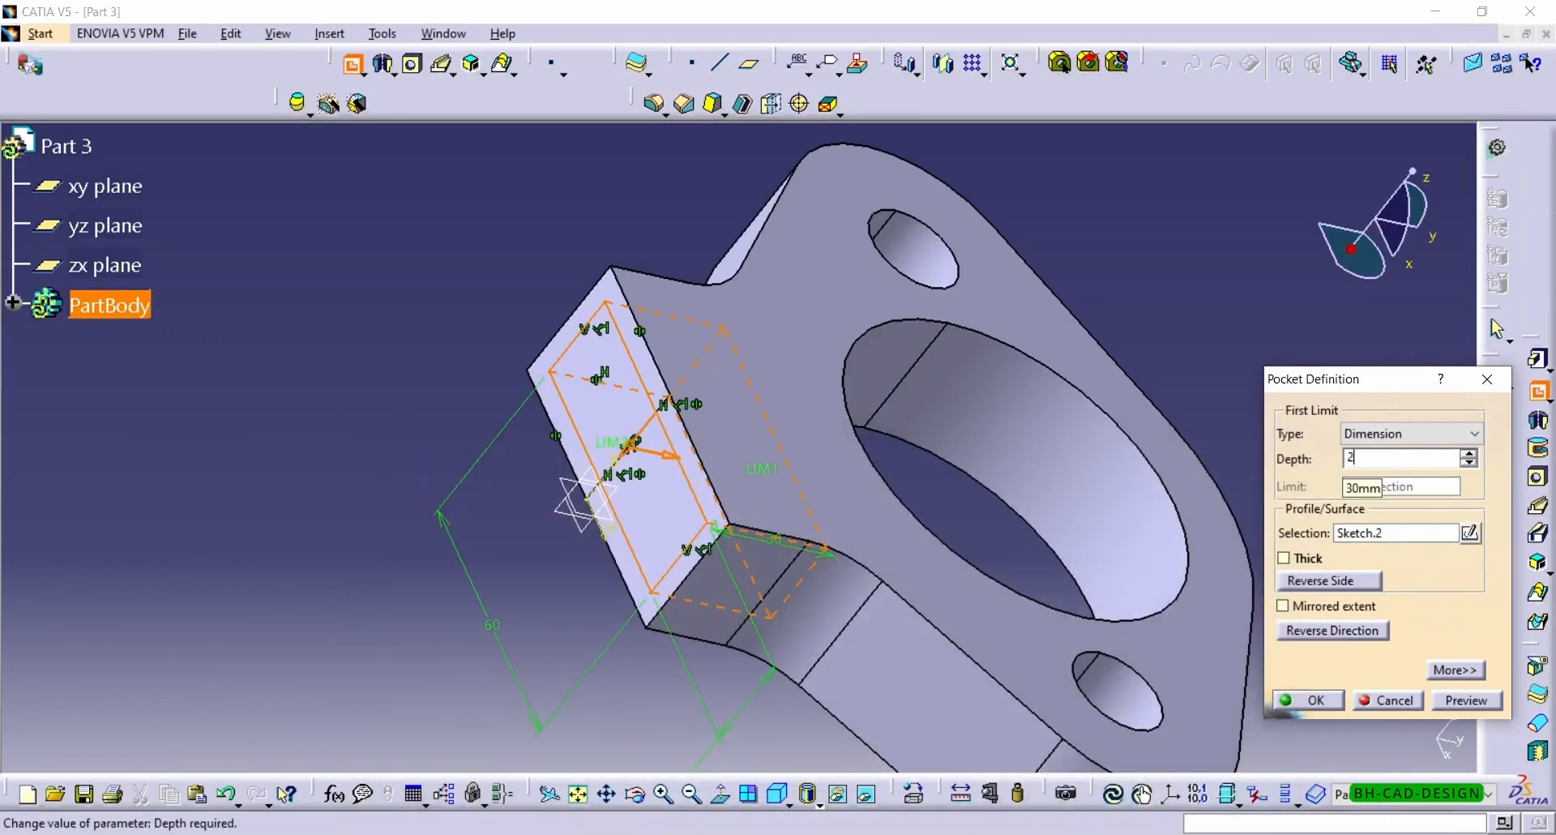
pyautogui.write('25')
pyautogui.press('Return')
pyautogui.click(493, 420)
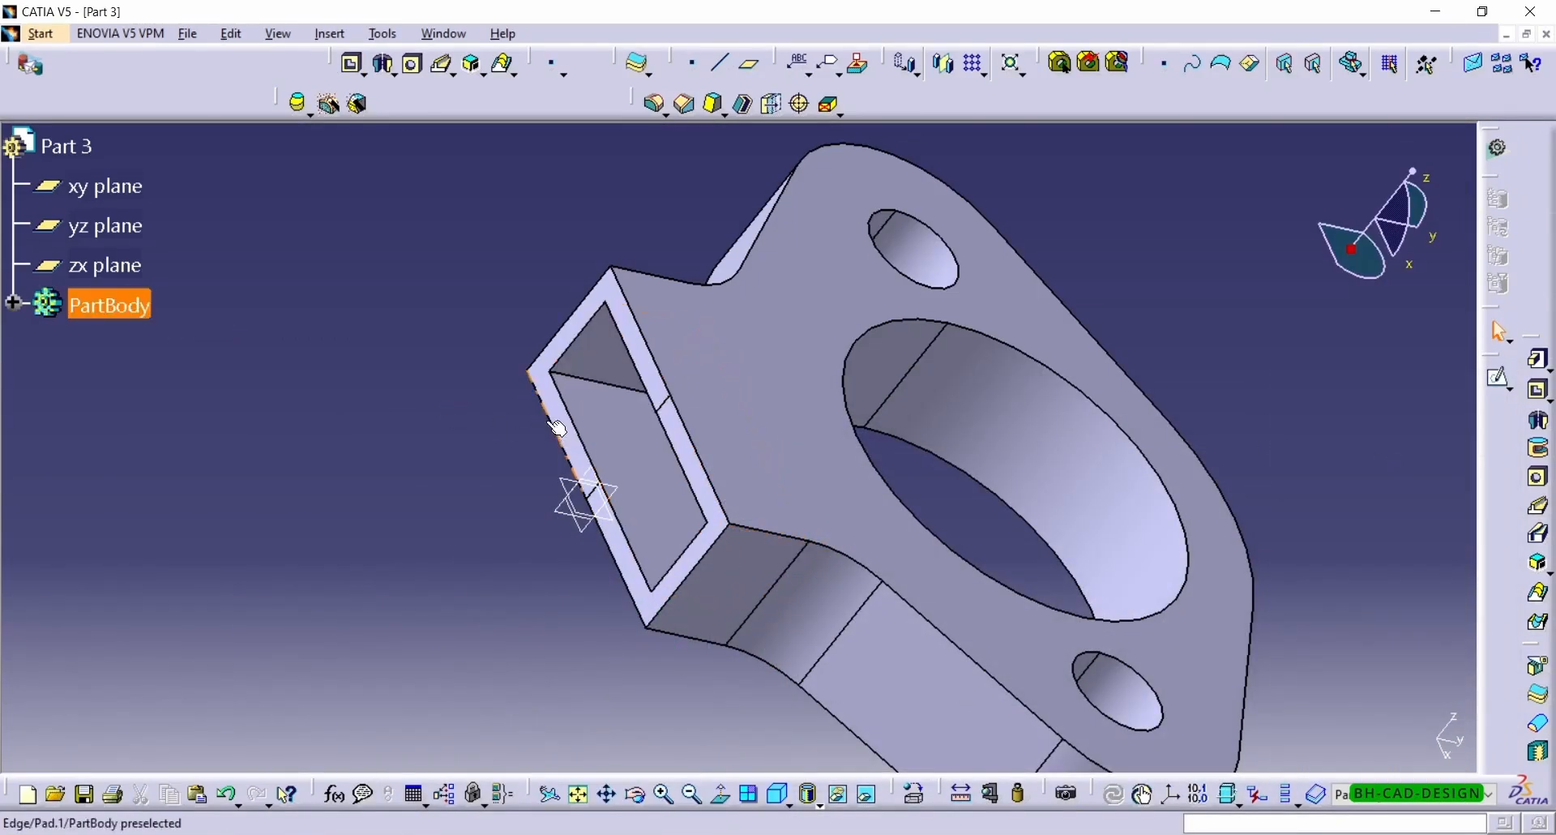
# Step: Start a new sketch on the flange's large upper face
pyautogui.moveTo(774, 434); pyautogui.dragTo(896, 333, button='middle')
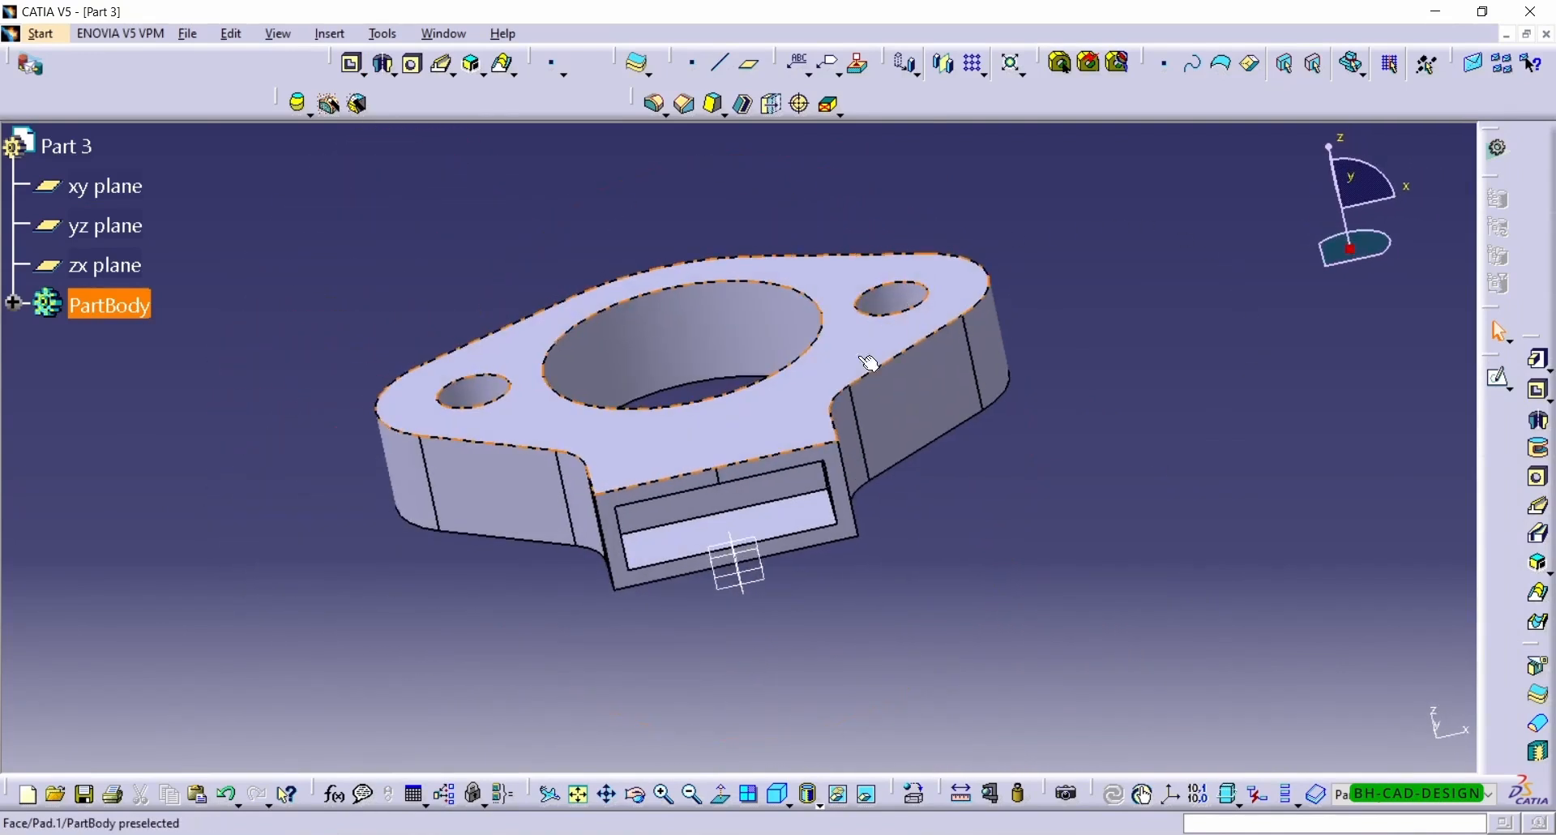
pyautogui.moveTo(994, 237); pyautogui.dragTo(998, 325, button='middle')
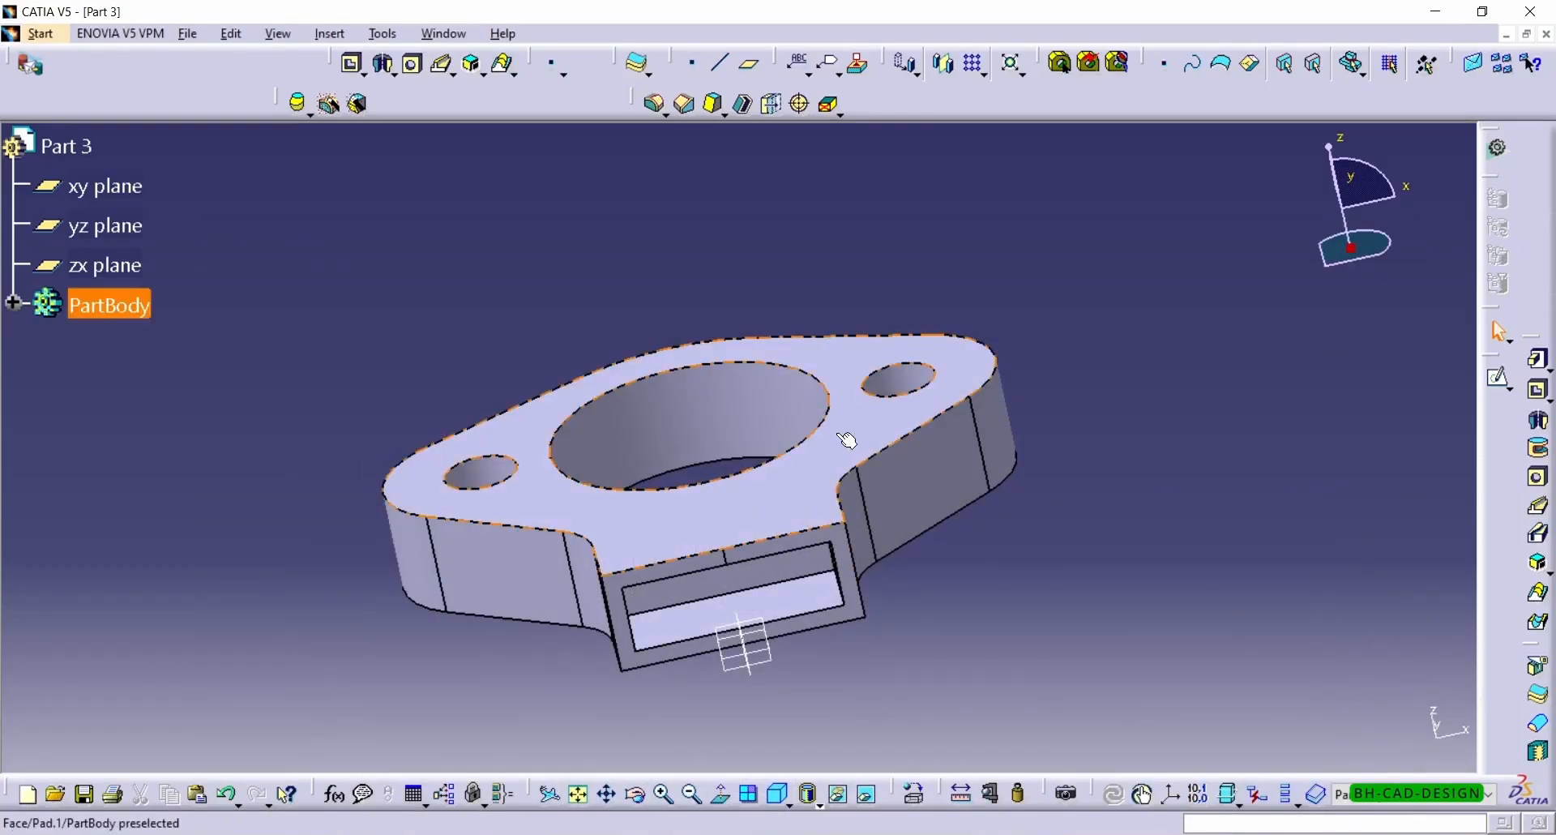
pyautogui.click(847, 438)
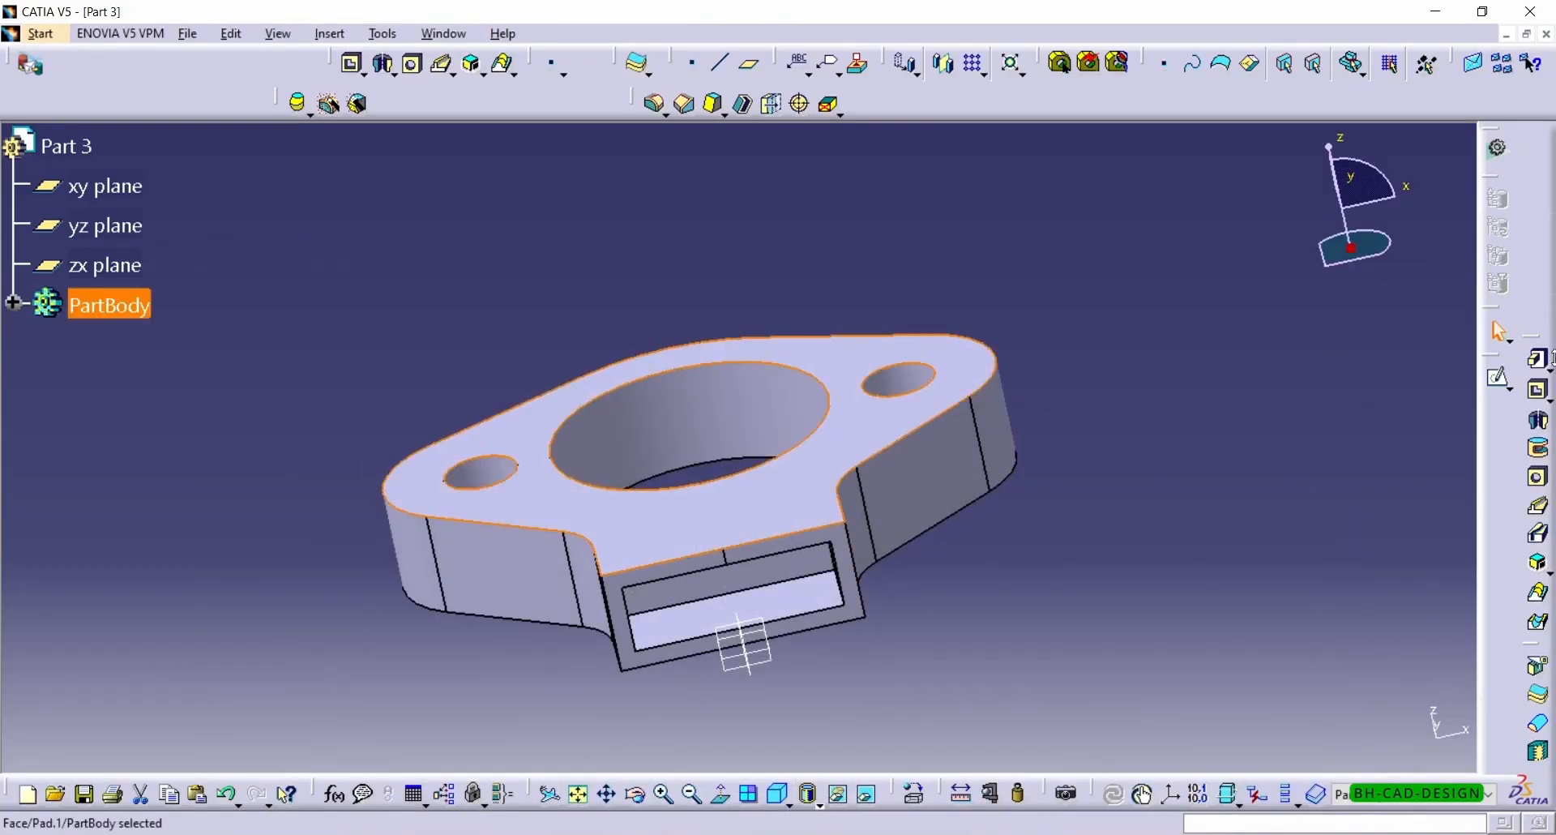
pyautogui.click(1500, 381)
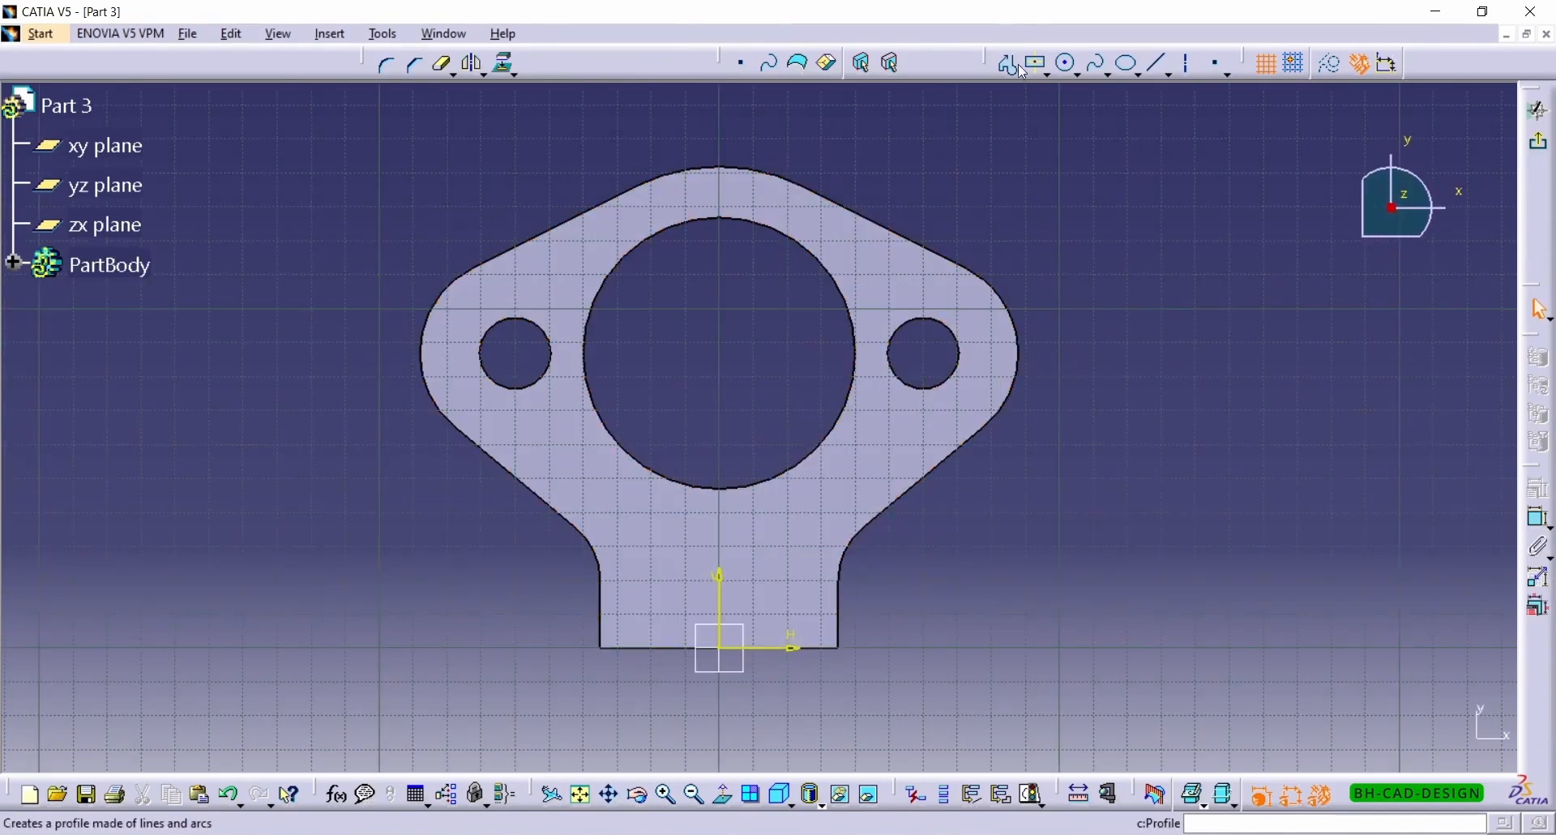
# Step: Sketch two concentric circles, about 96 mm and 73 mm in diameter, around the centre of the flange's large bore
pyautogui.click(1067, 63)
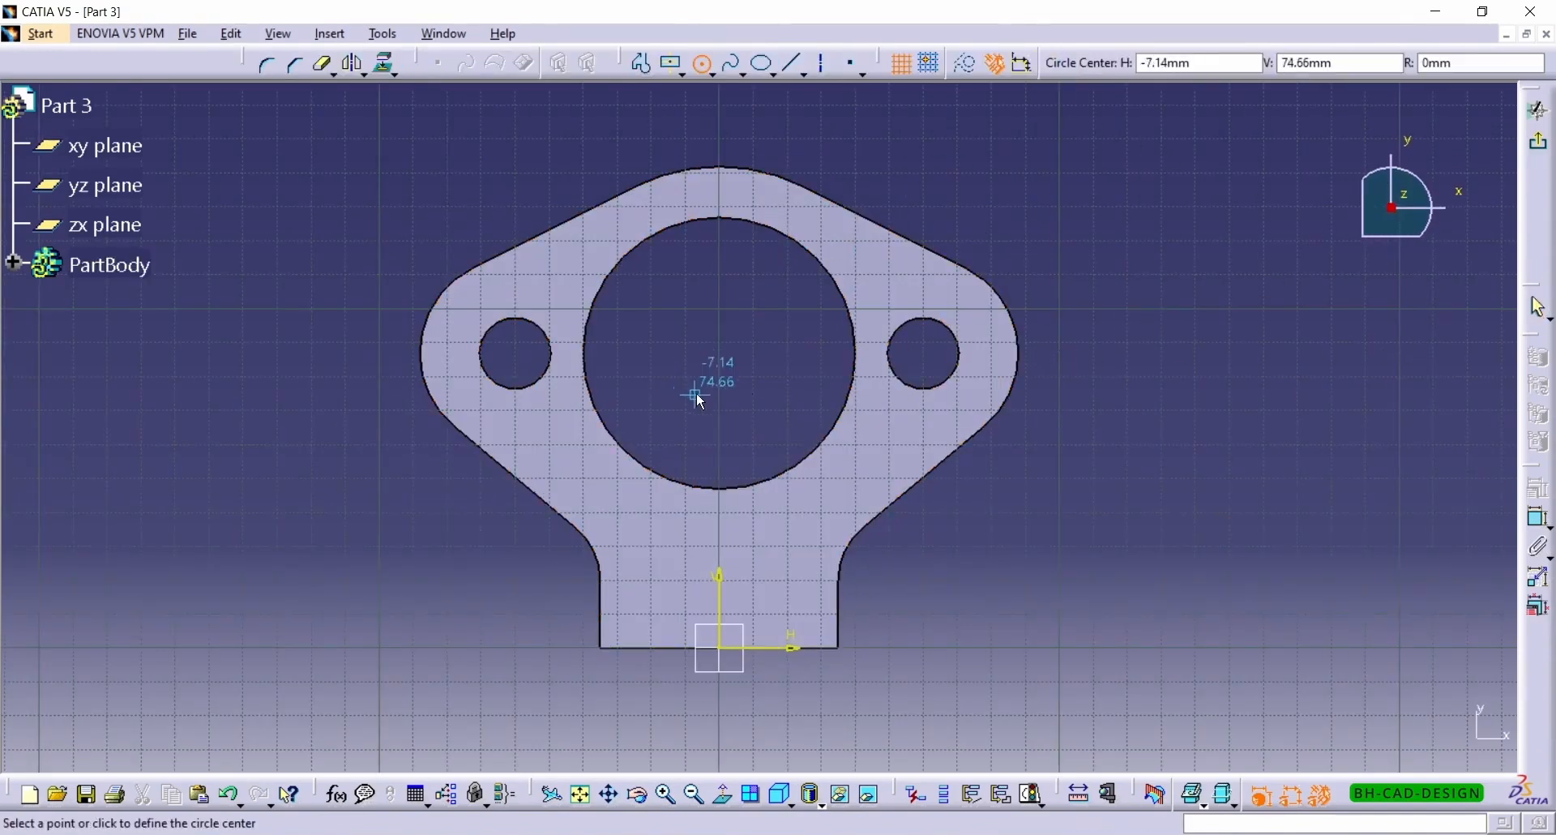
pyautogui.click(727, 363)
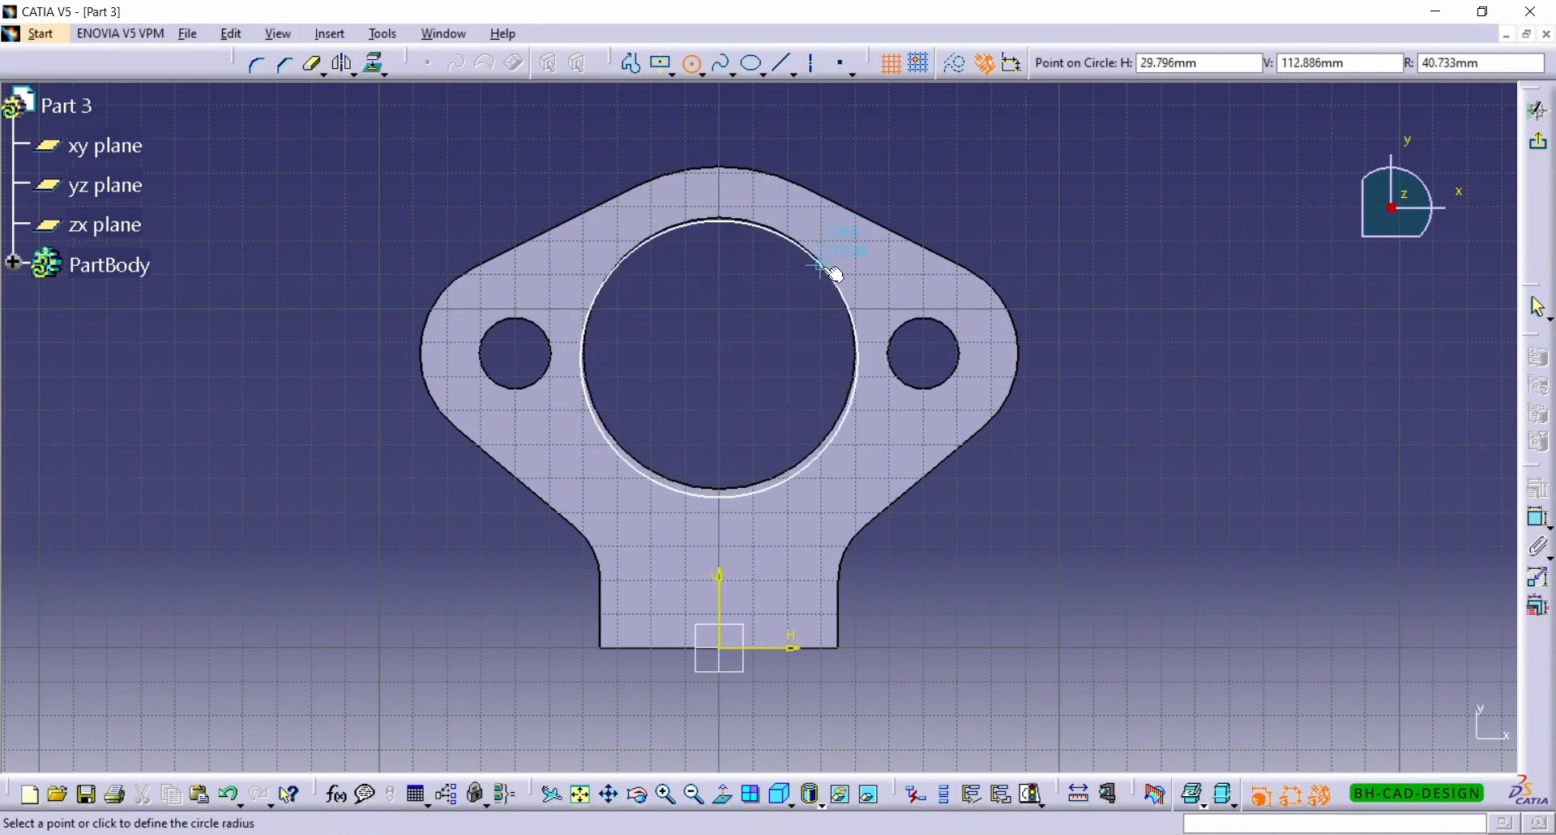
pyautogui.click(851, 253)
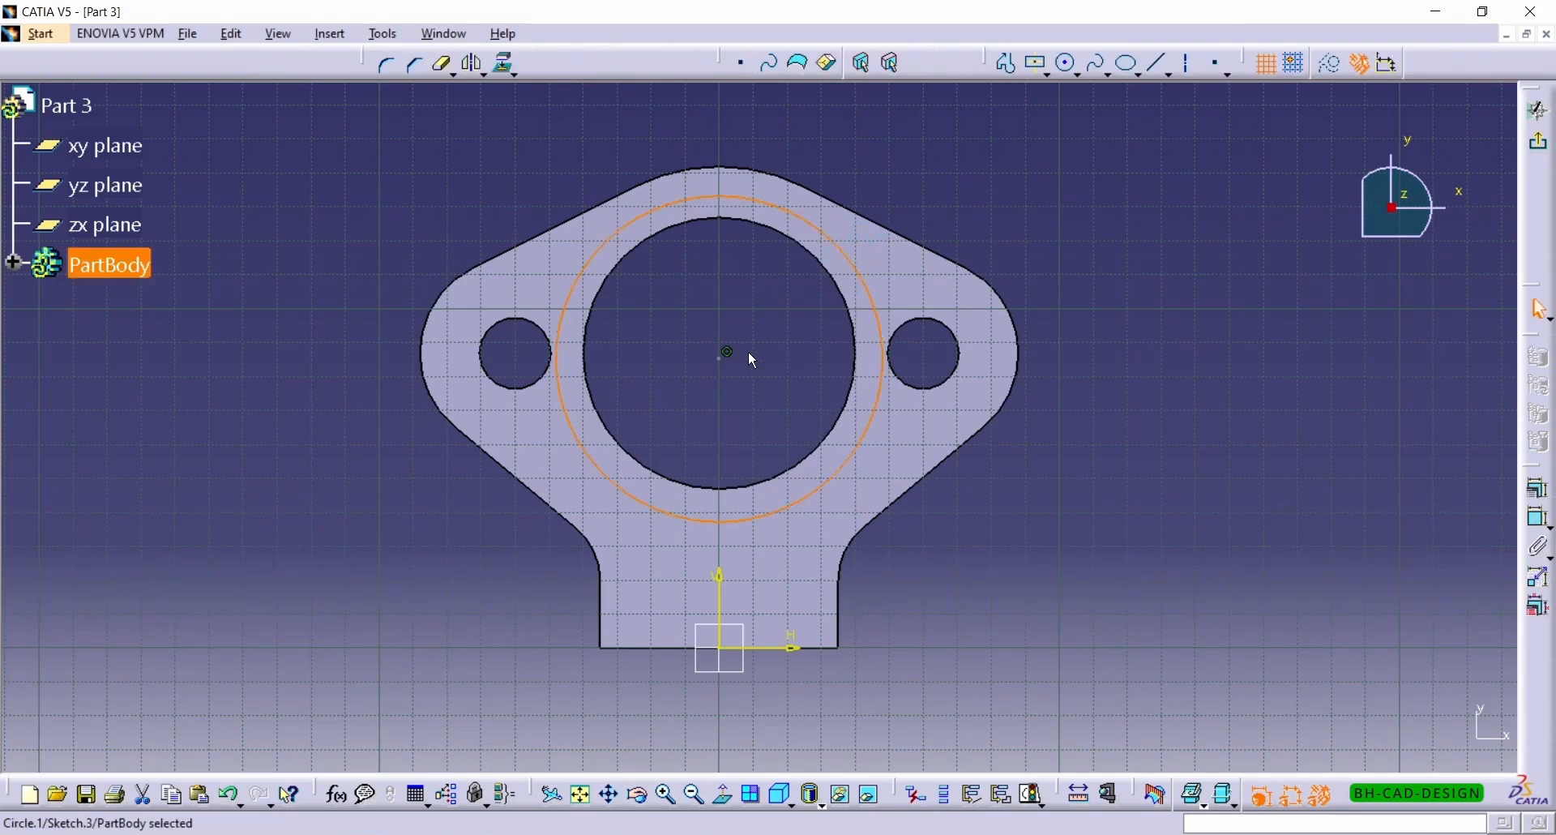
pyautogui.click(1068, 67)
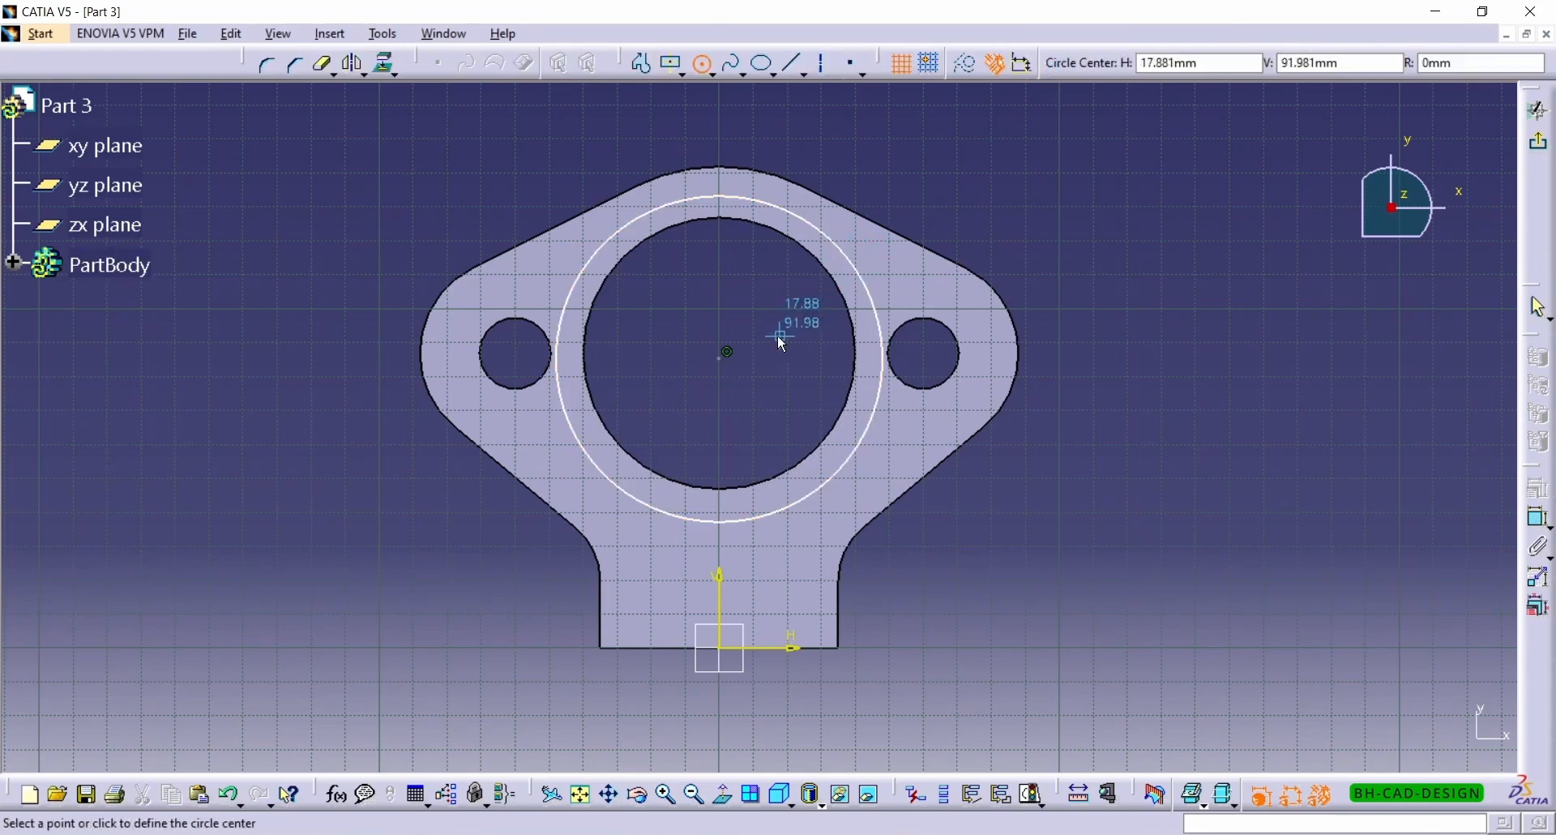
pyautogui.click(727, 352)
pyautogui.click(805, 270)
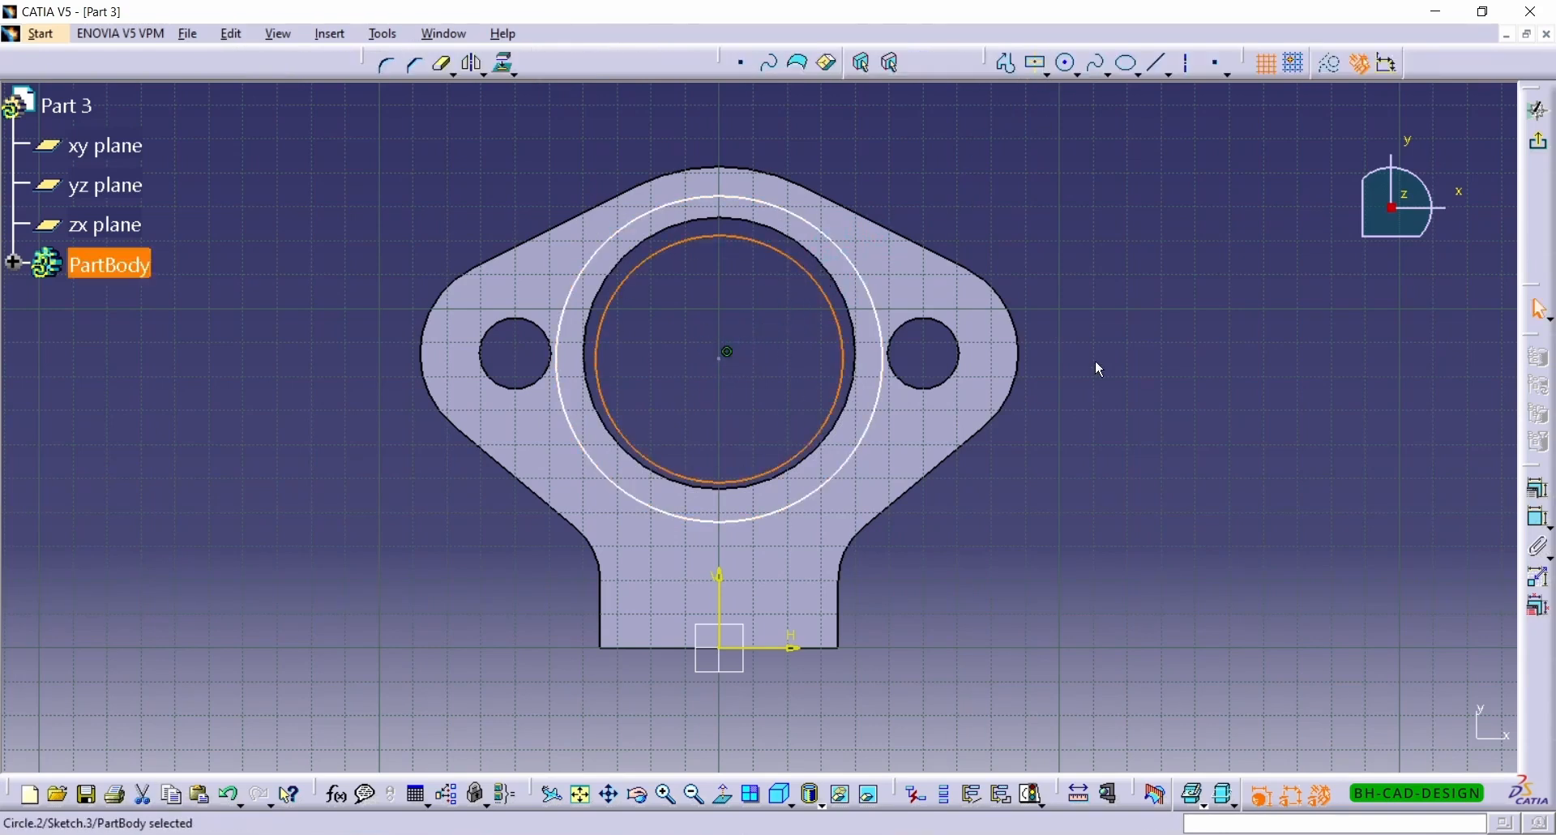
# Step: Dimension the inner circle and set its diameter to 60 mm
pyautogui.click(1539, 527)
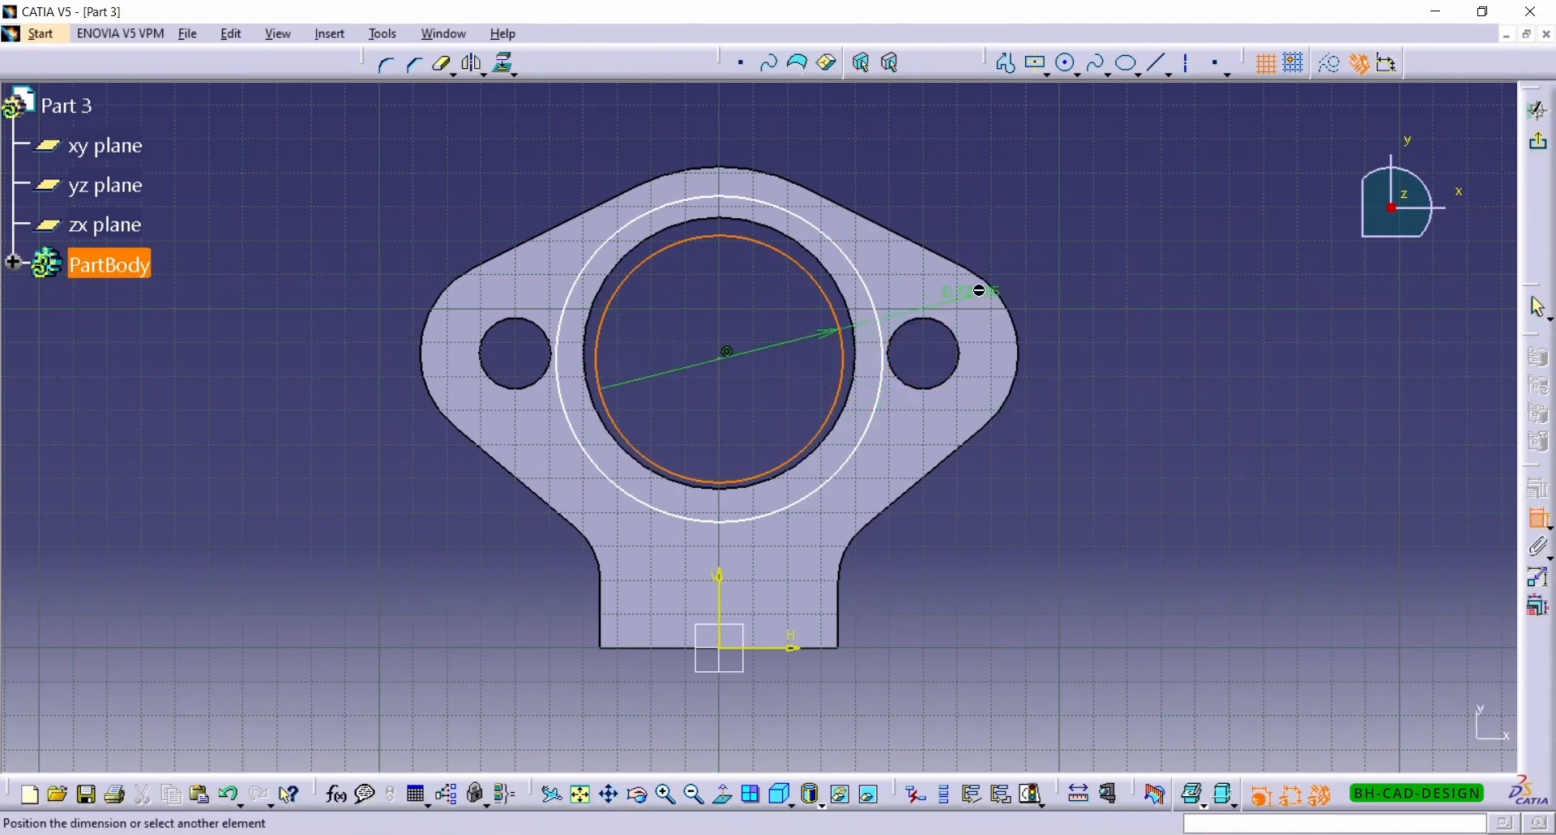
pyautogui.click(1068, 209)
pyautogui.doubleClick(1069, 209)
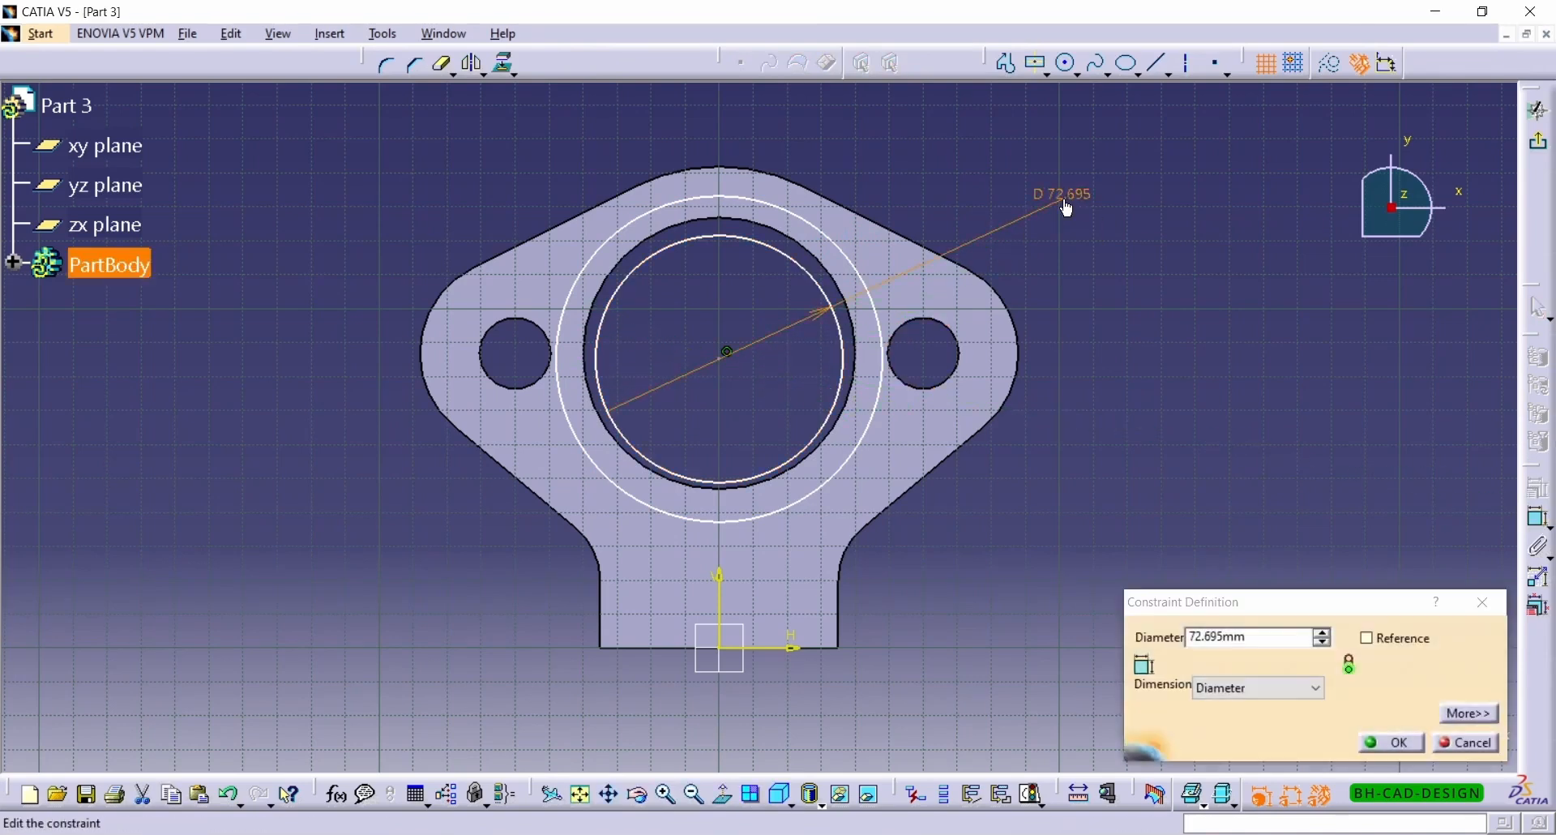
pyautogui.doubleClick(1252, 636)
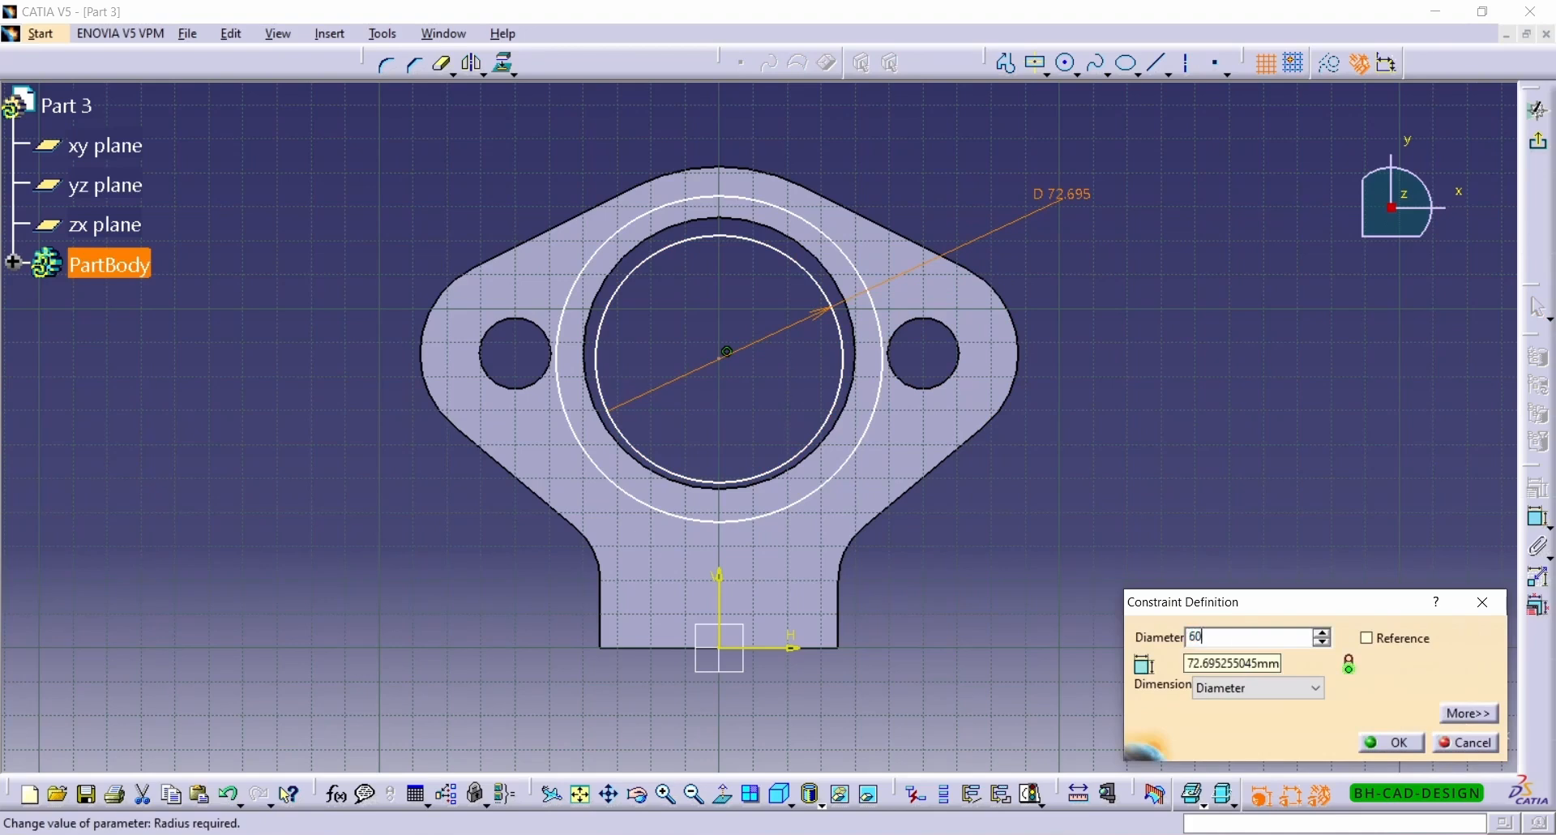
pyautogui.press('Return')
# Step: Dimension the outer circle and set its diameter to 80 mm
pyautogui.click(867, 429)
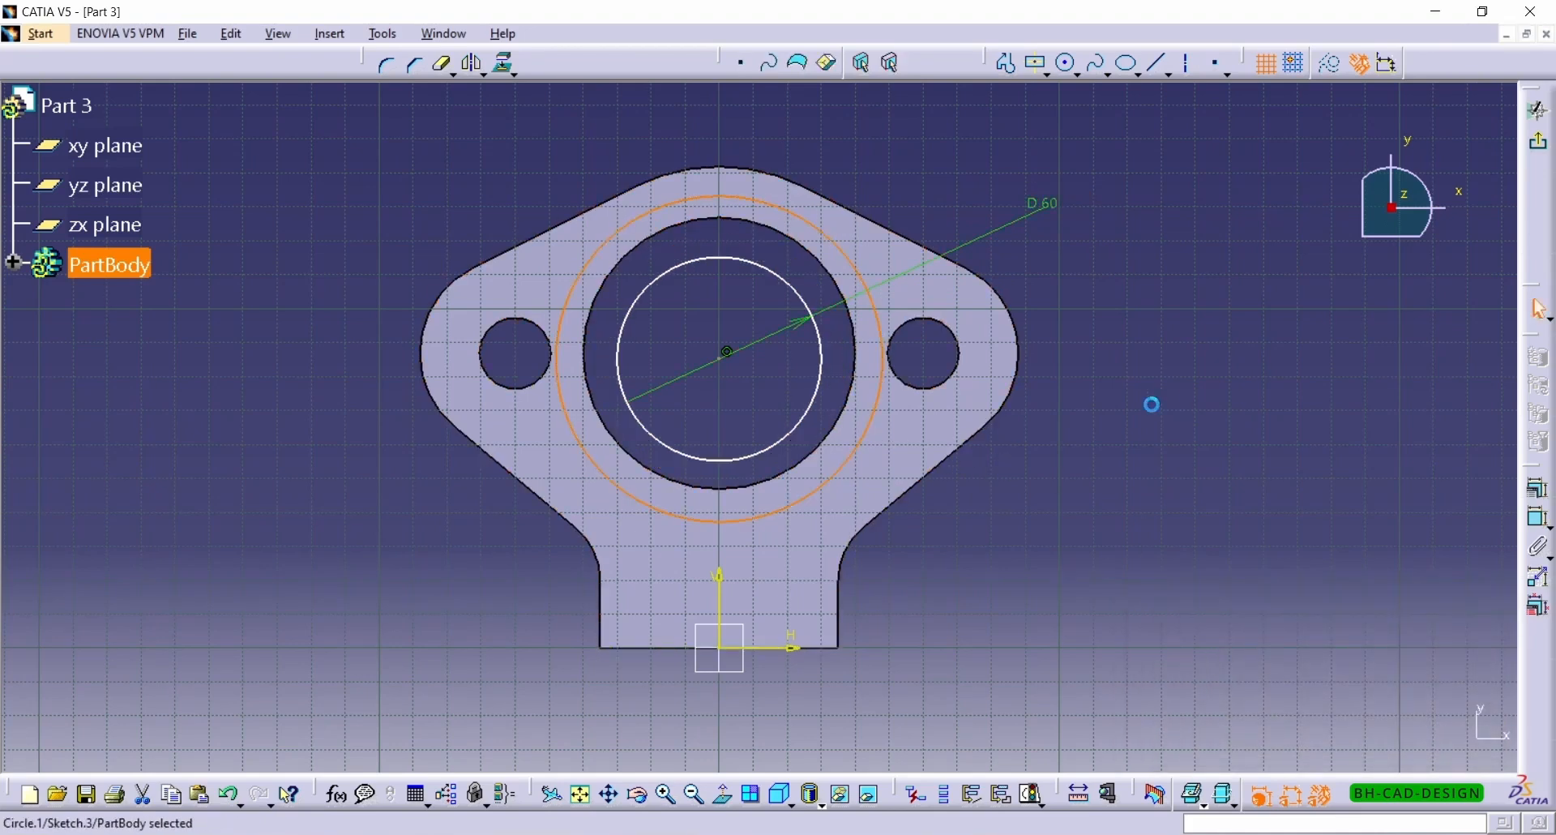
pyautogui.click(1539, 517)
pyautogui.click(1253, 326)
pyautogui.click(1256, 336)
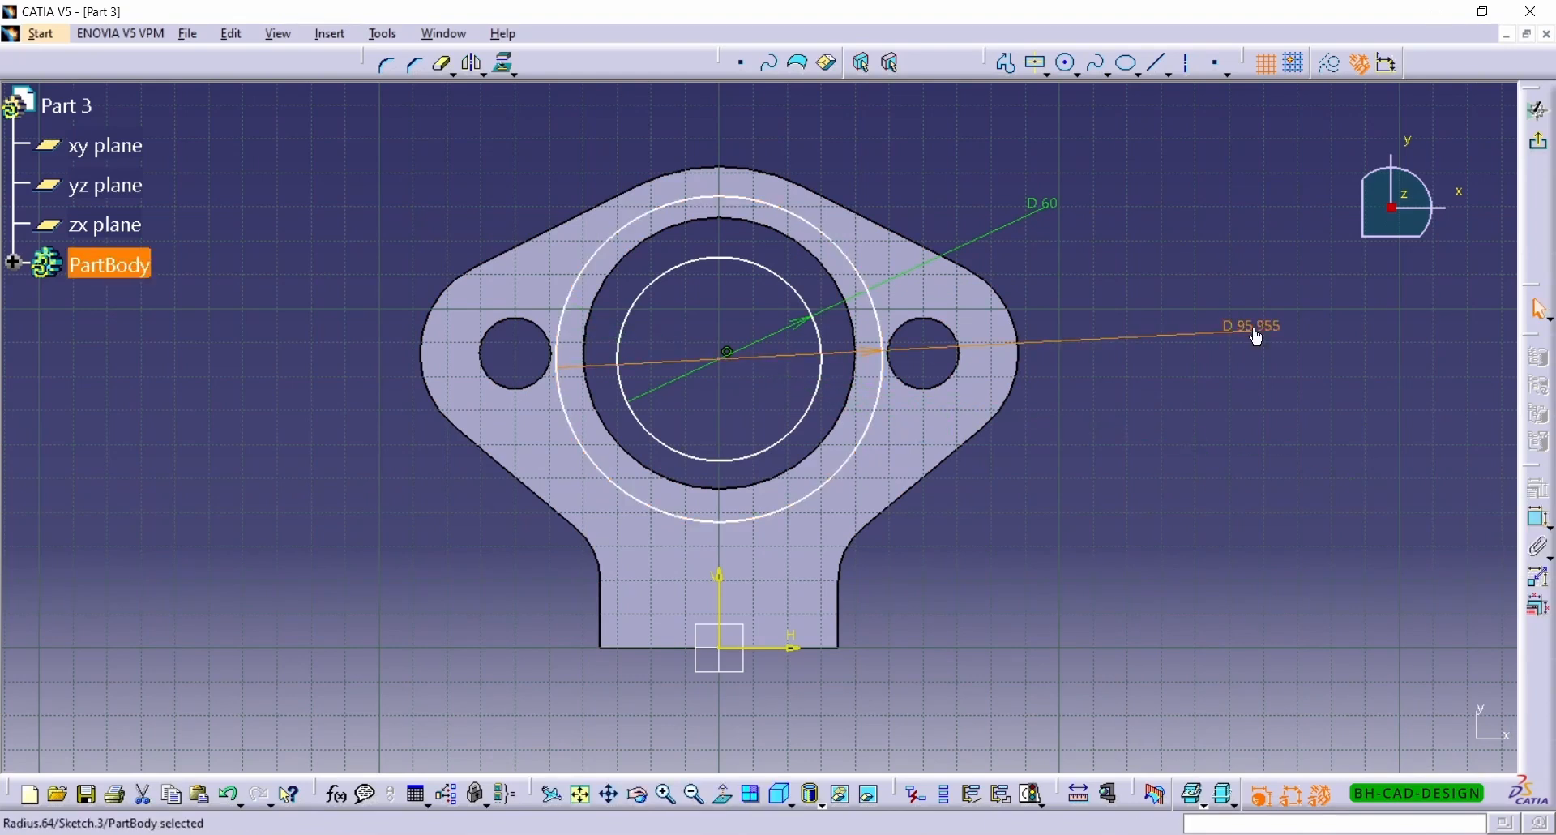
pyautogui.doubleClick(1253, 327)
pyautogui.press('Return')
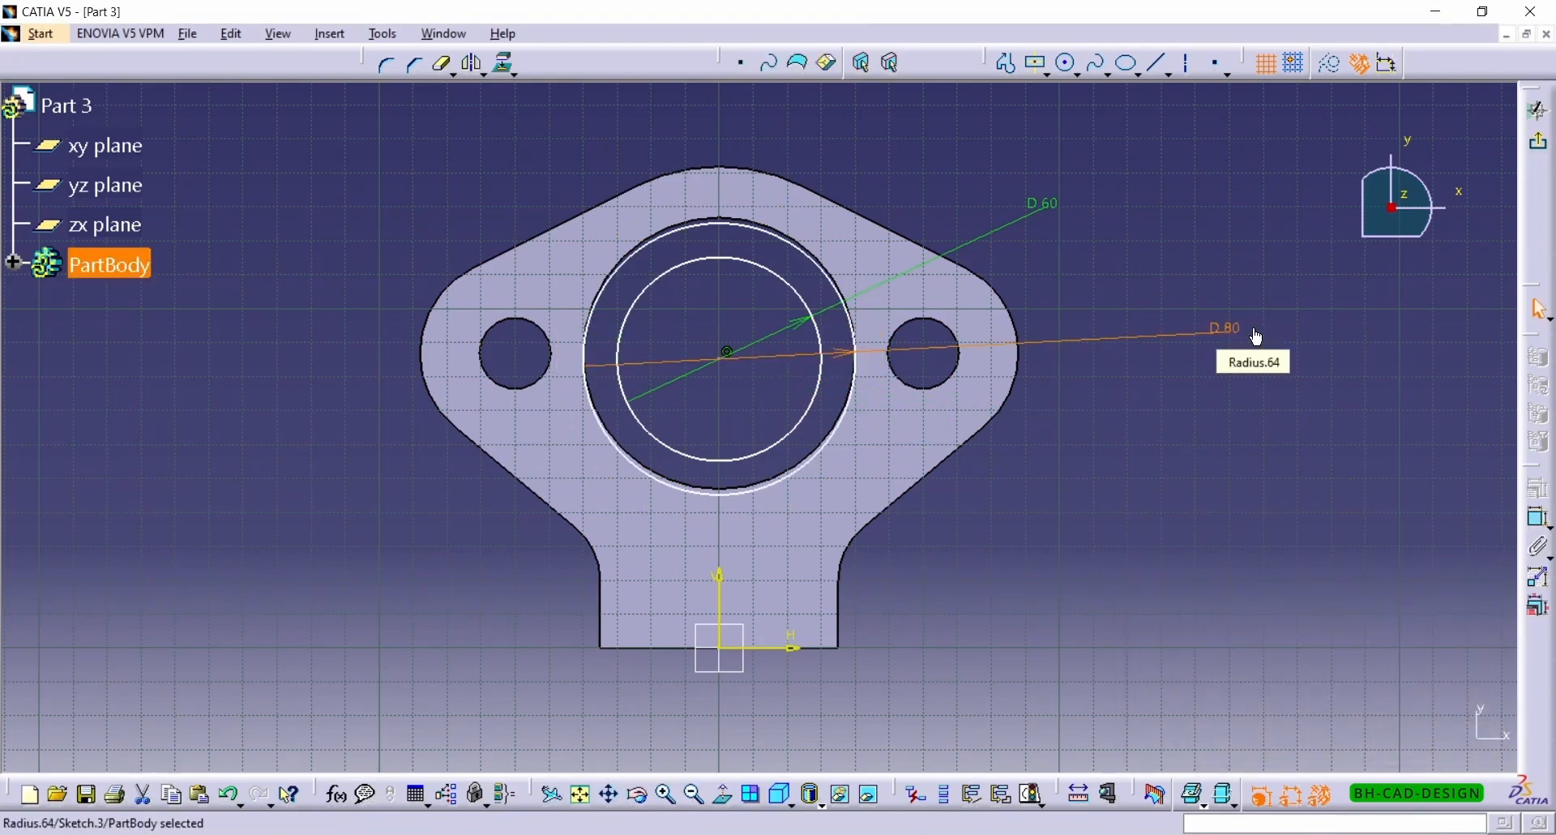
# Step: Move the two circles off the bore and constrain the outer circle concentric with the bore's edge
pyautogui.moveTo(732, 369); pyautogui.dragTo(732, 304)
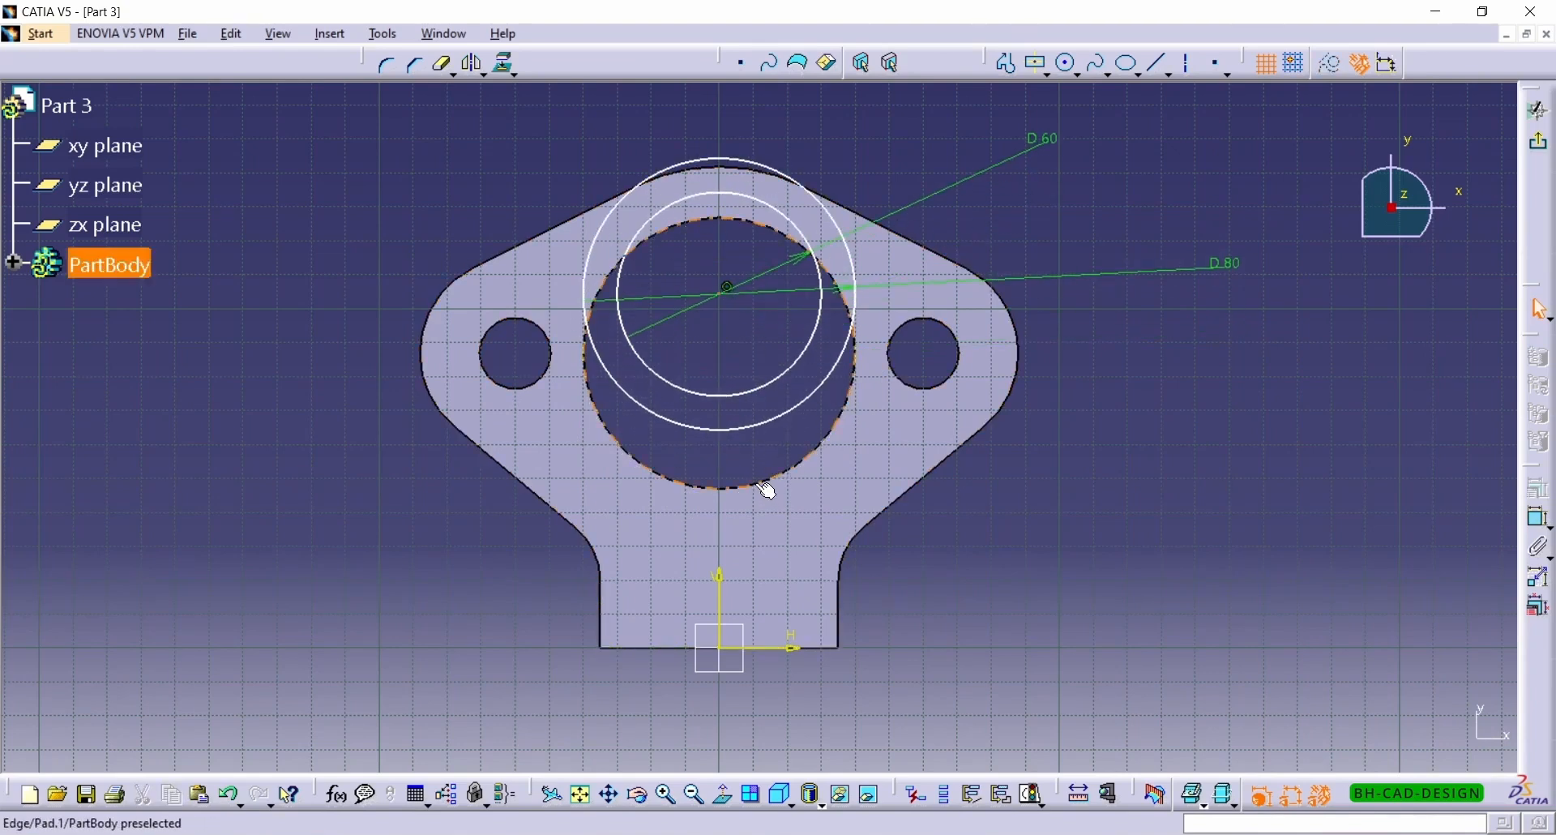
pyautogui.keyDown('ctrl'); pyautogui.click(776, 419); pyautogui.keyUp('ctrl')
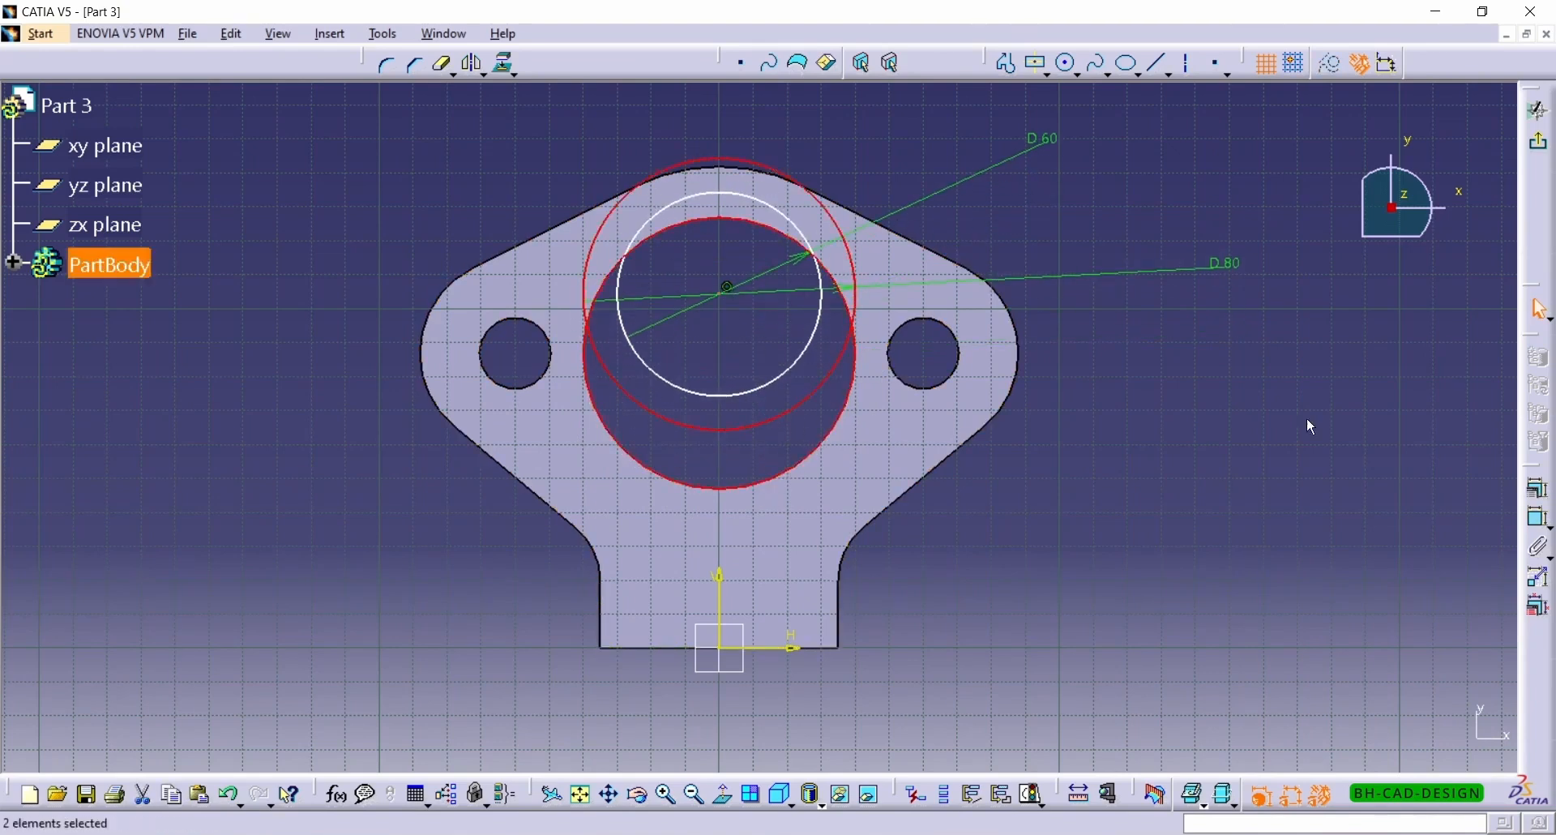
pyautogui.click(1528, 490)
pyautogui.click(1406, 570)
pyautogui.click(1389, 742)
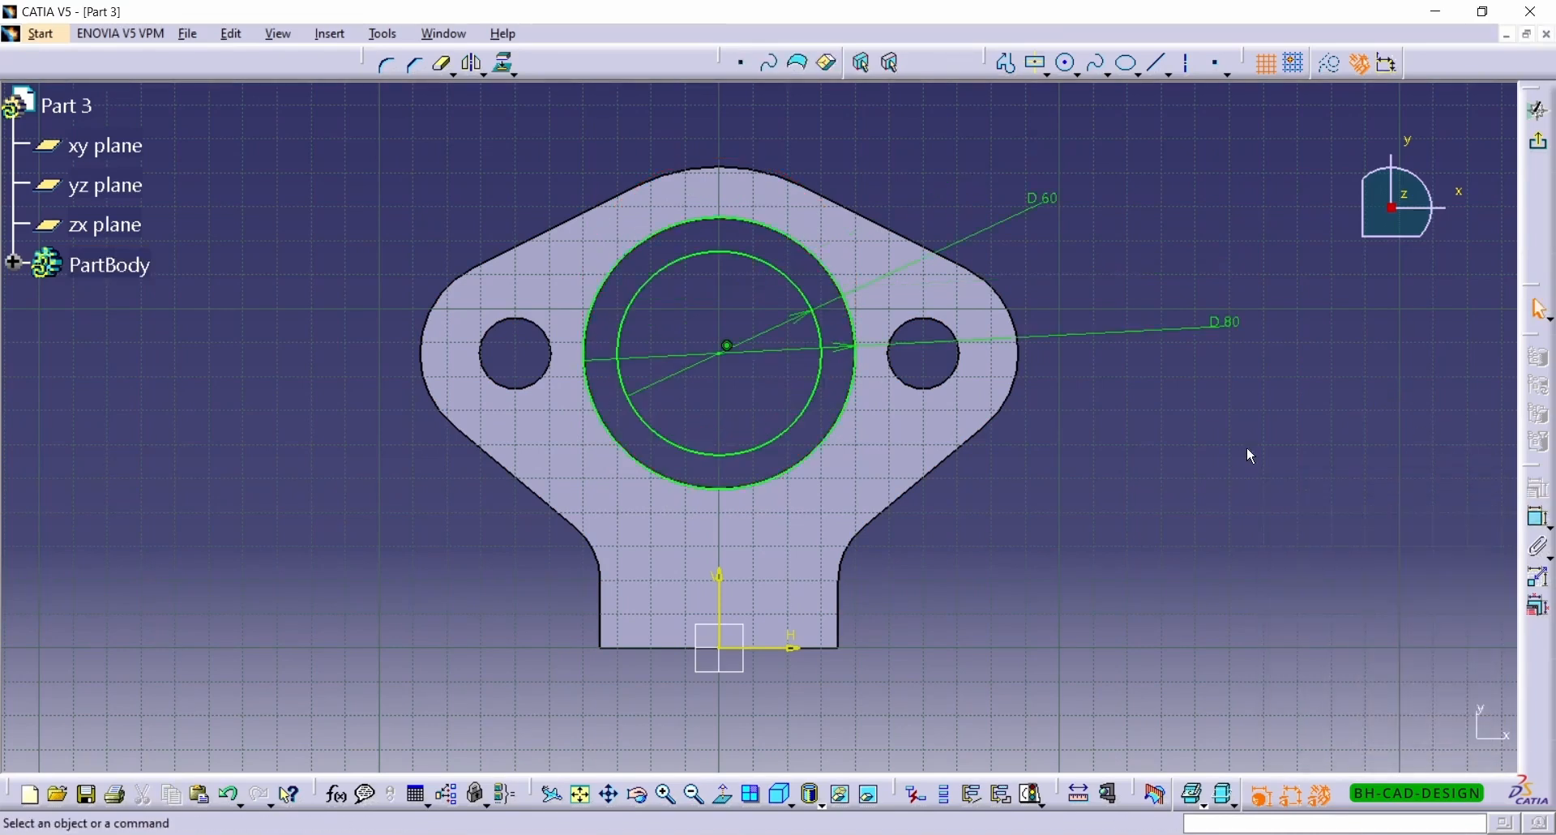
# Step: Exit the sketch and pad the ring profile with a first limit of 5 mm and a second limit of 55 mm
pyautogui.click(1540, 150)
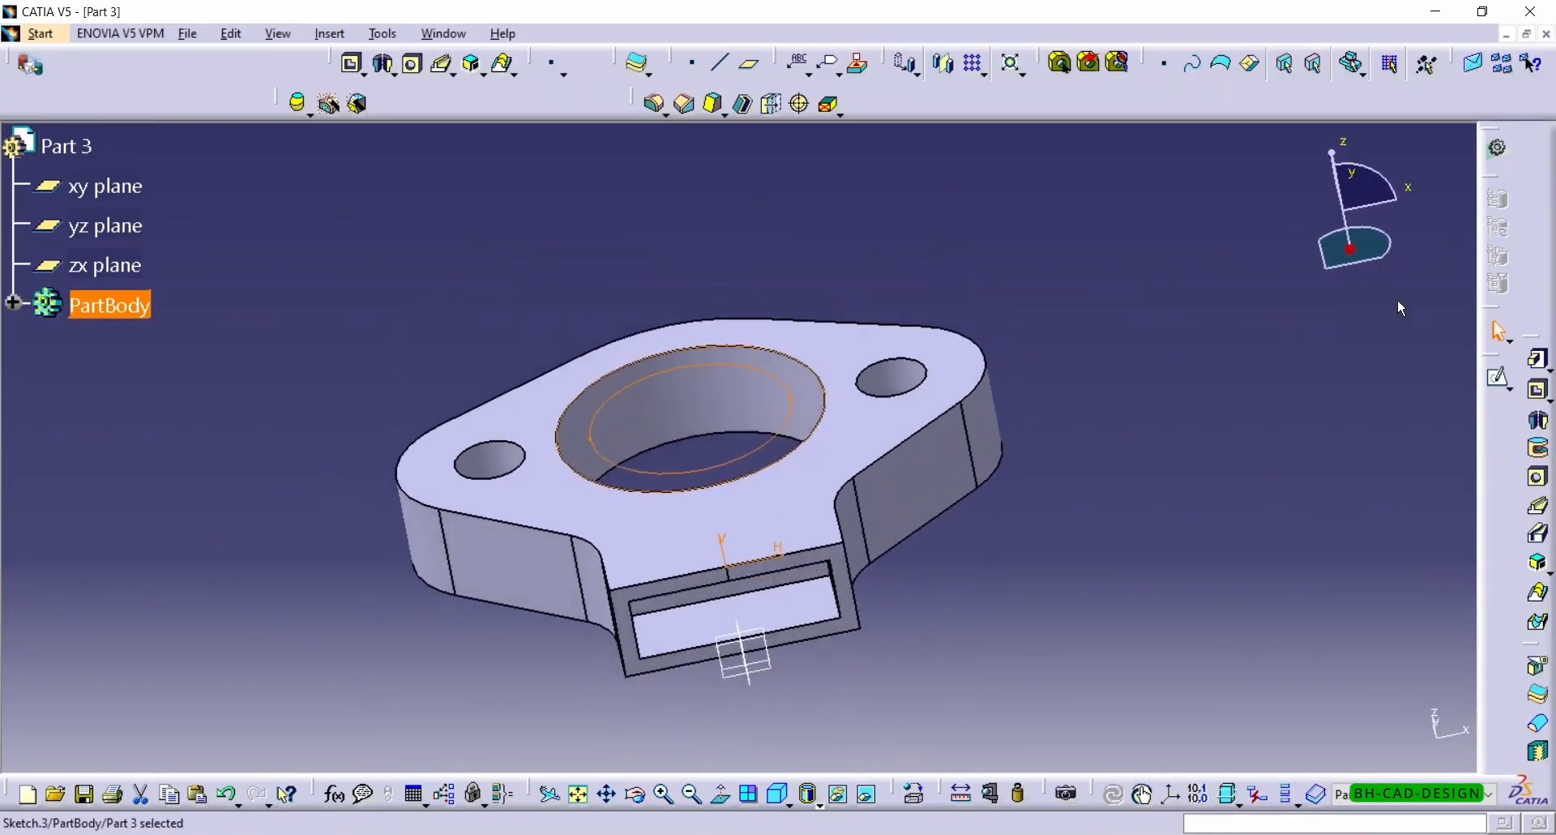
pyautogui.click(1540, 366)
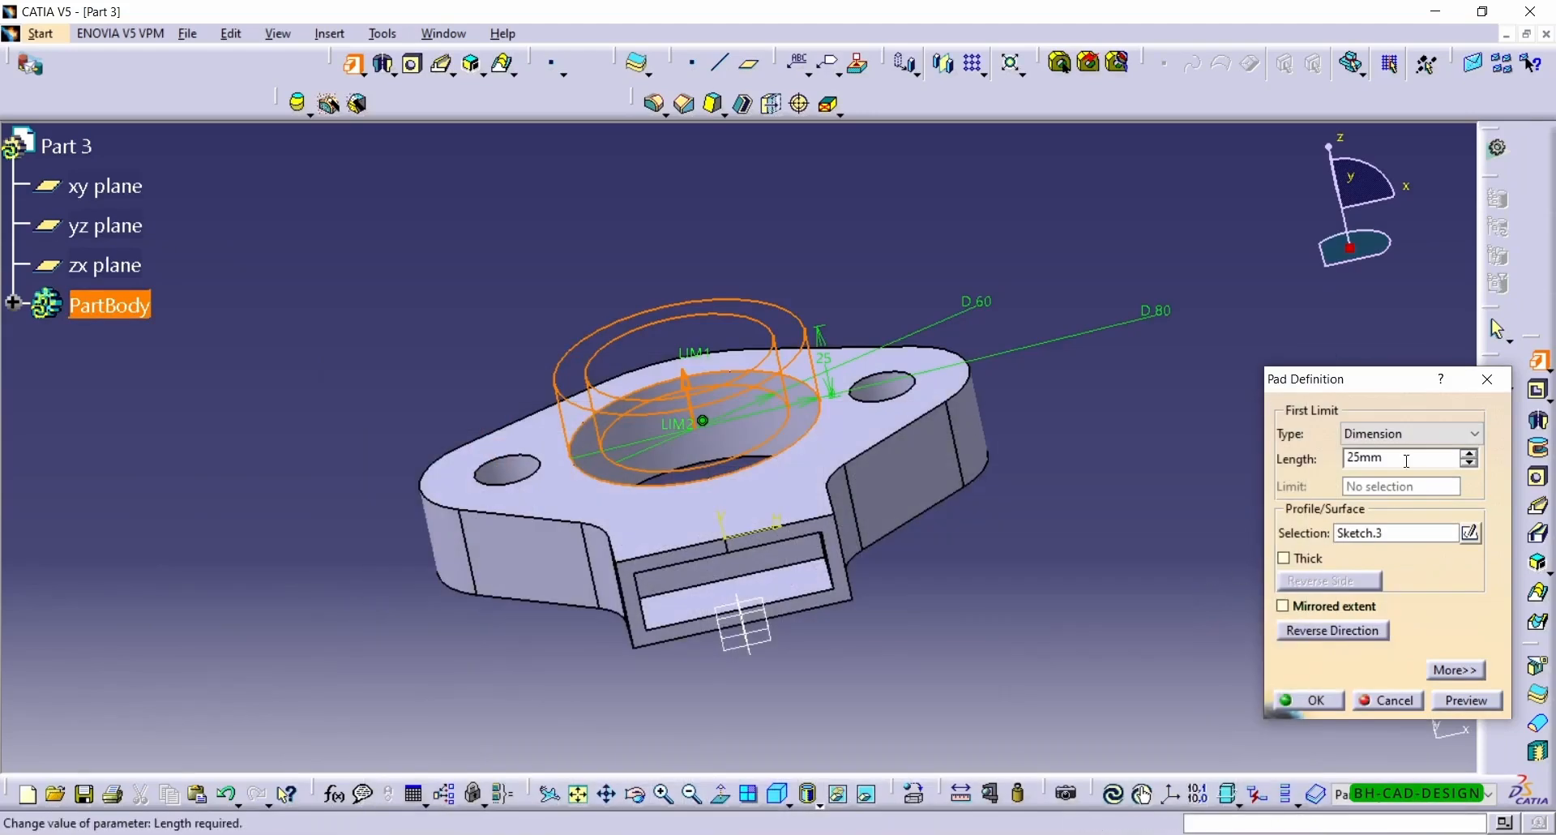
pyautogui.click(1456, 671)
pyautogui.click(1250, 448)
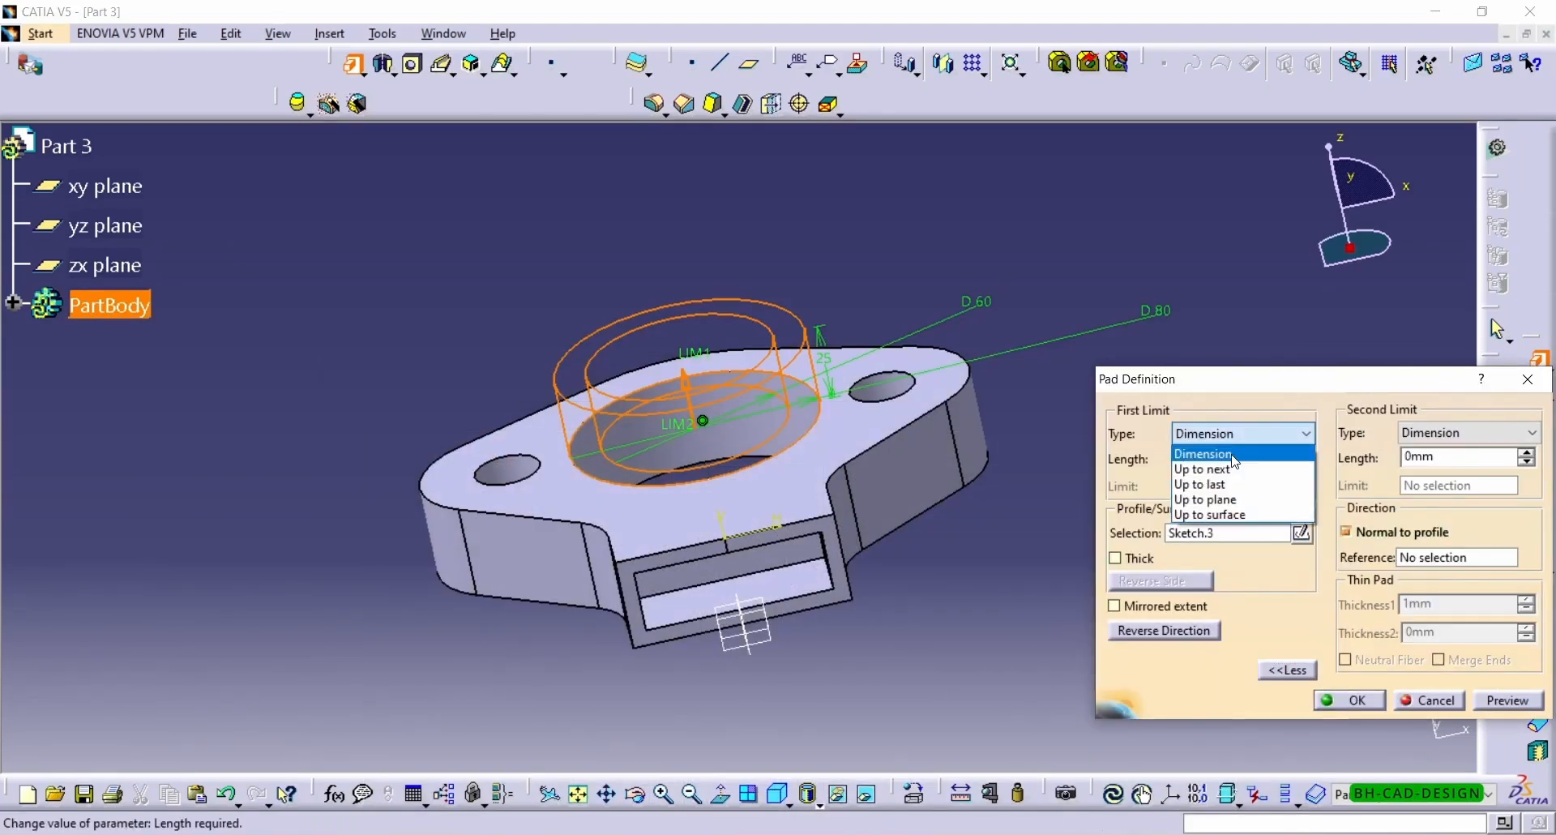
pyautogui.click(1234, 454)
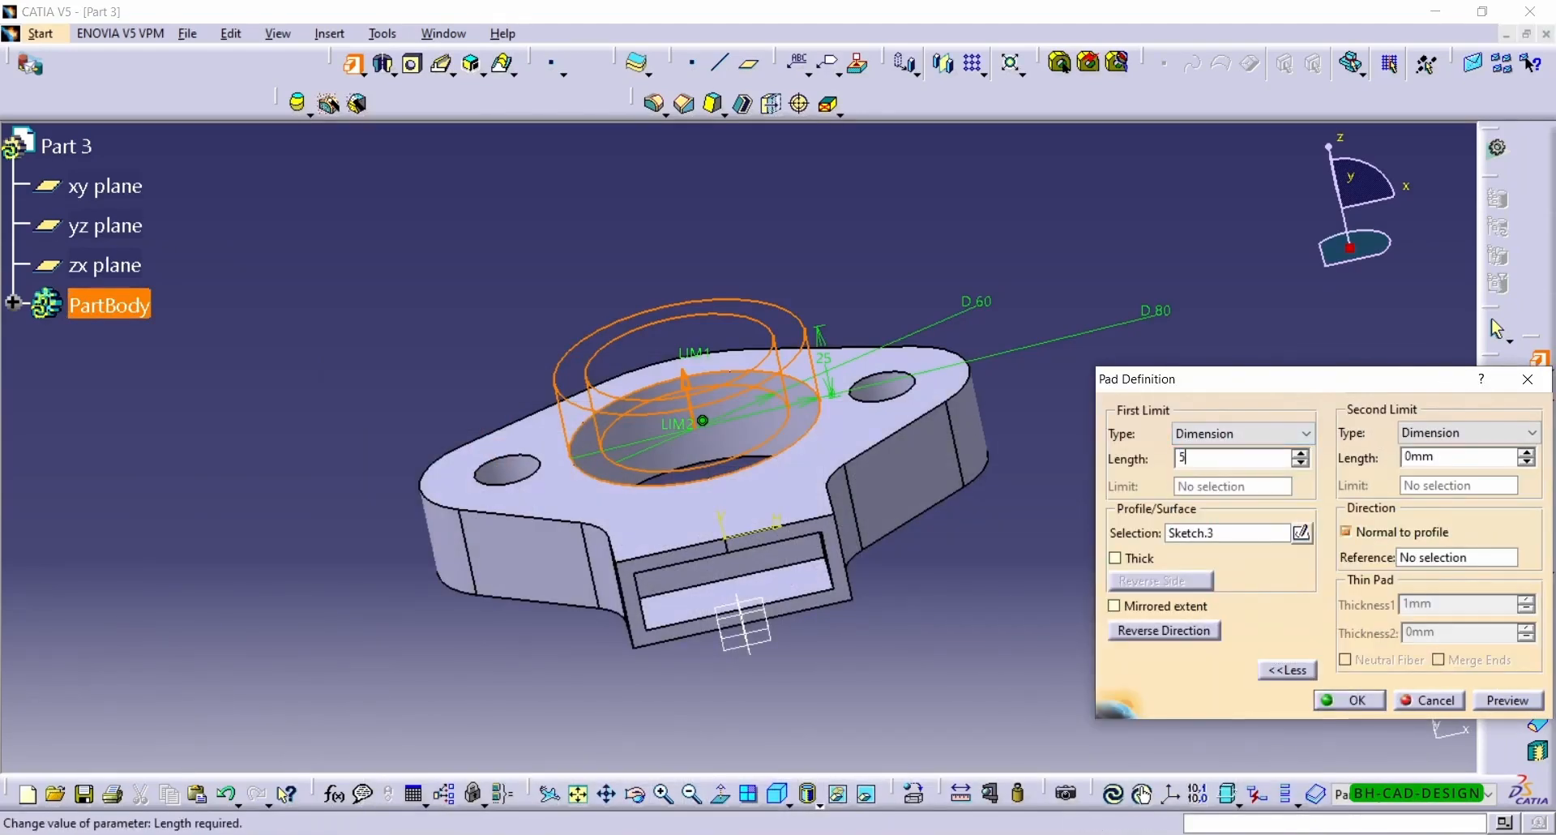
pyautogui.write('5')
pyautogui.press('Tab')
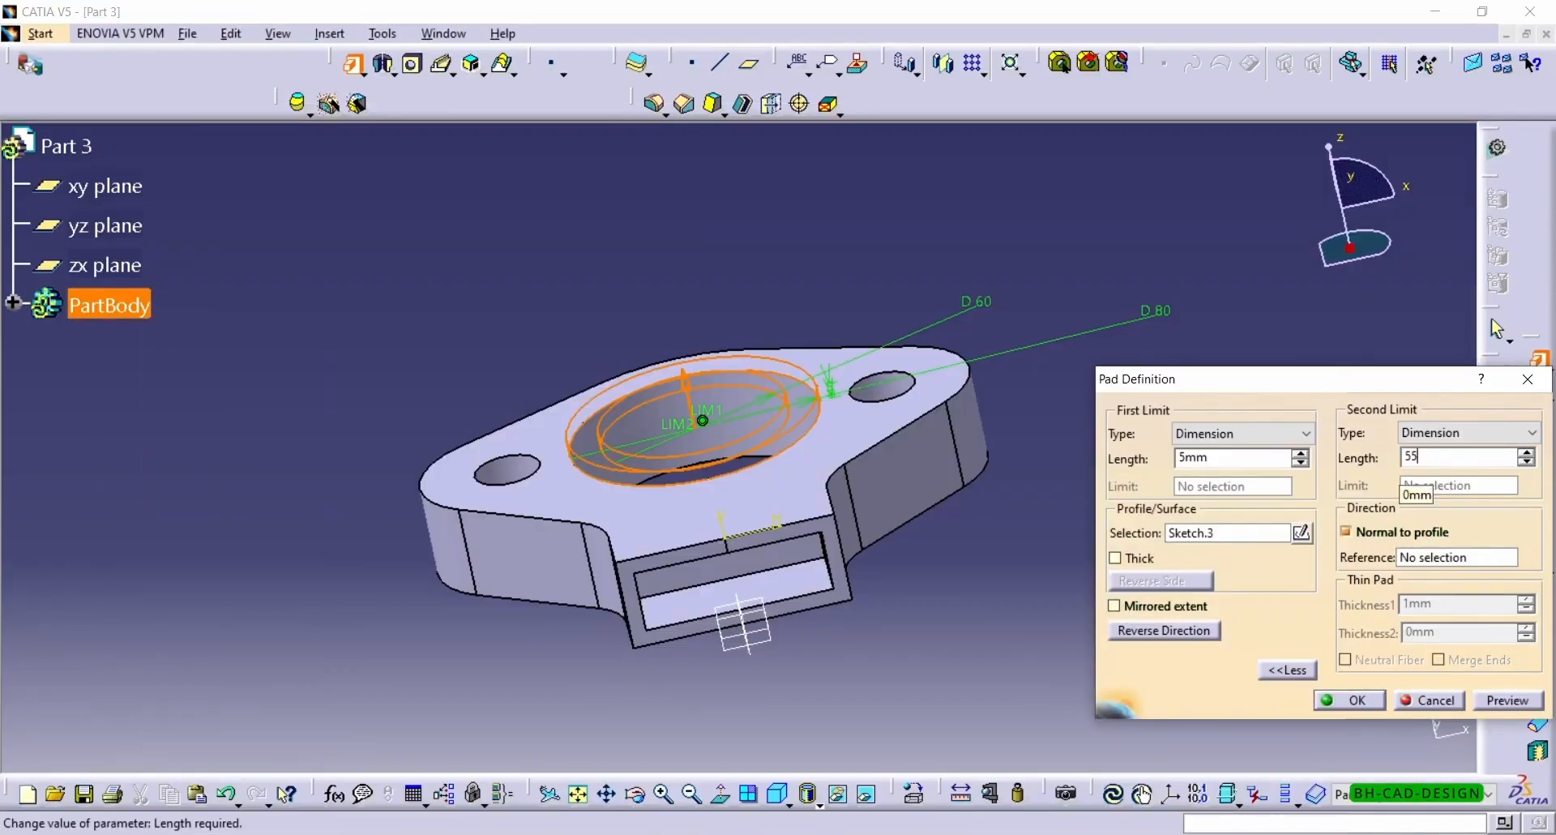
pyautogui.click(1509, 701)
pyautogui.click(1352, 709)
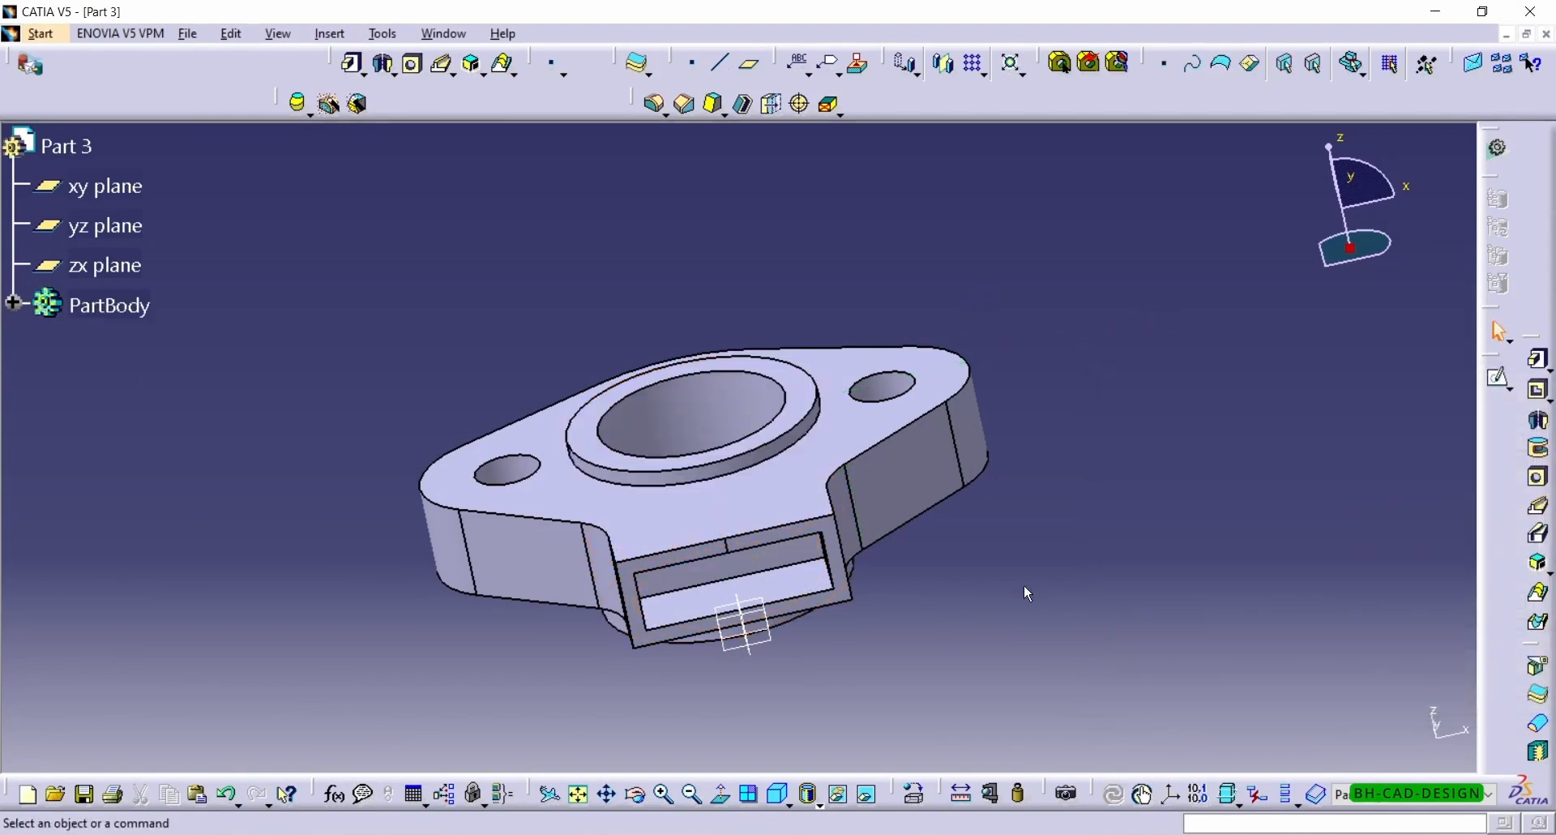
# Step: Turn the part around to the flange's opposite face and start a normal view of it
pyautogui.moveTo(843, 535); pyautogui.dragTo(504, 516, button='middle')
pyautogui.moveTo(777, 467); pyautogui.dragTo(235, 442, button='middle')
pyautogui.moveTo(833, 397); pyautogui.dragTo(457, 442, button='middle')
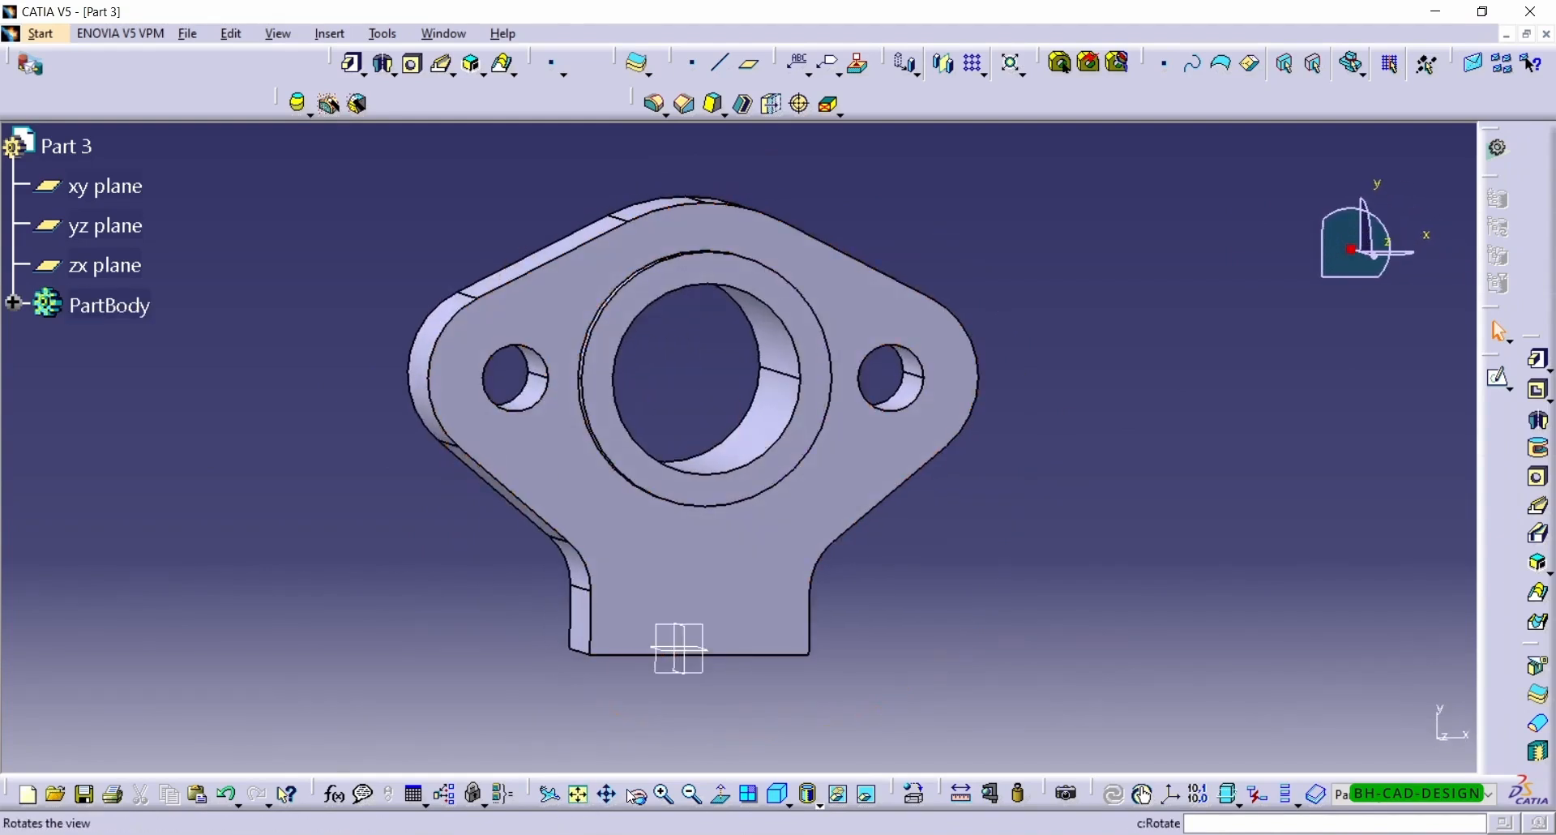
pyautogui.click(720, 794)
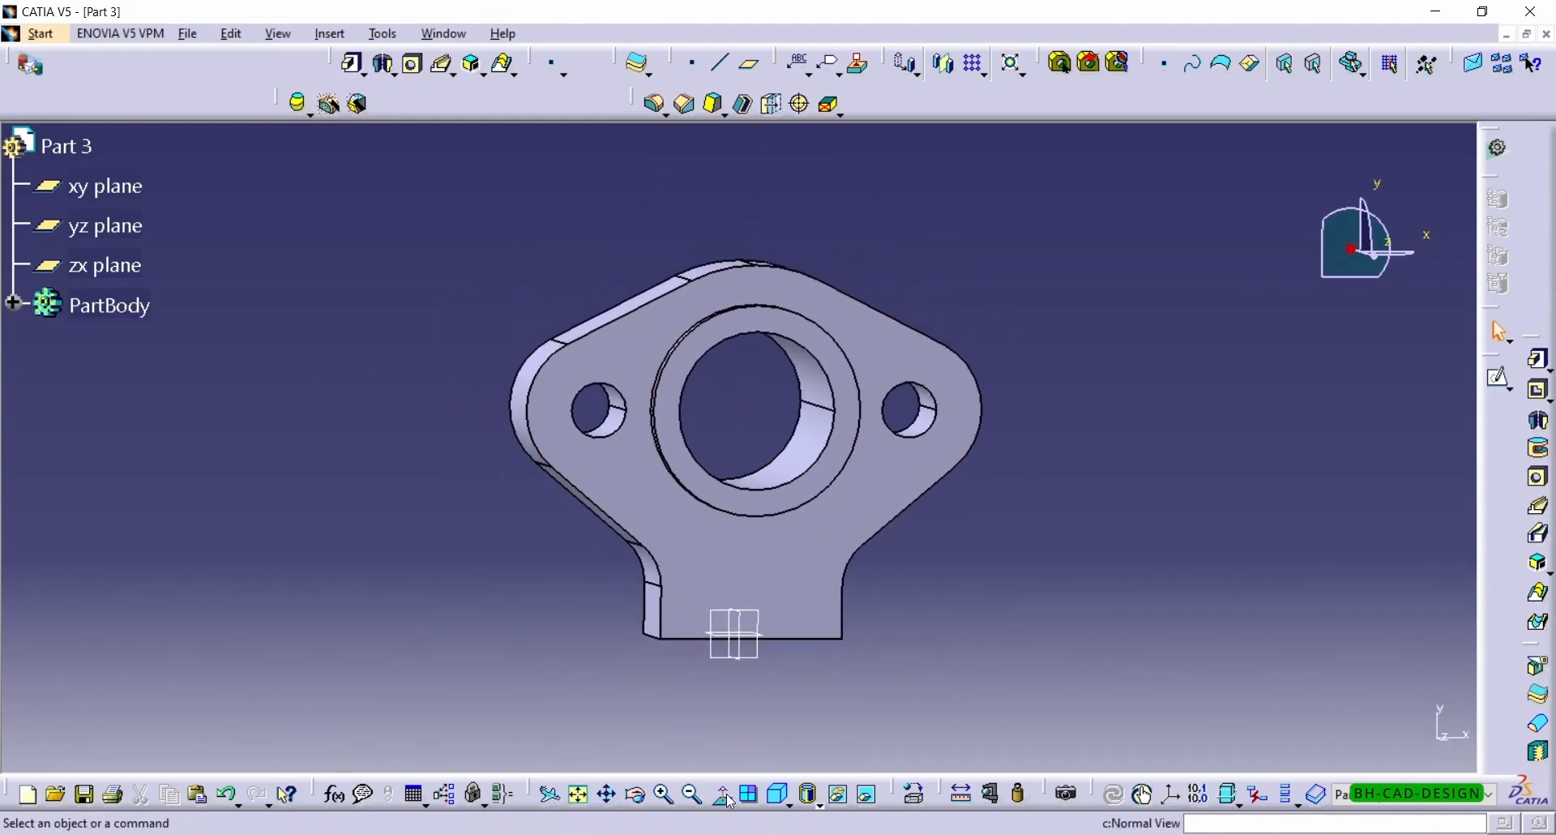